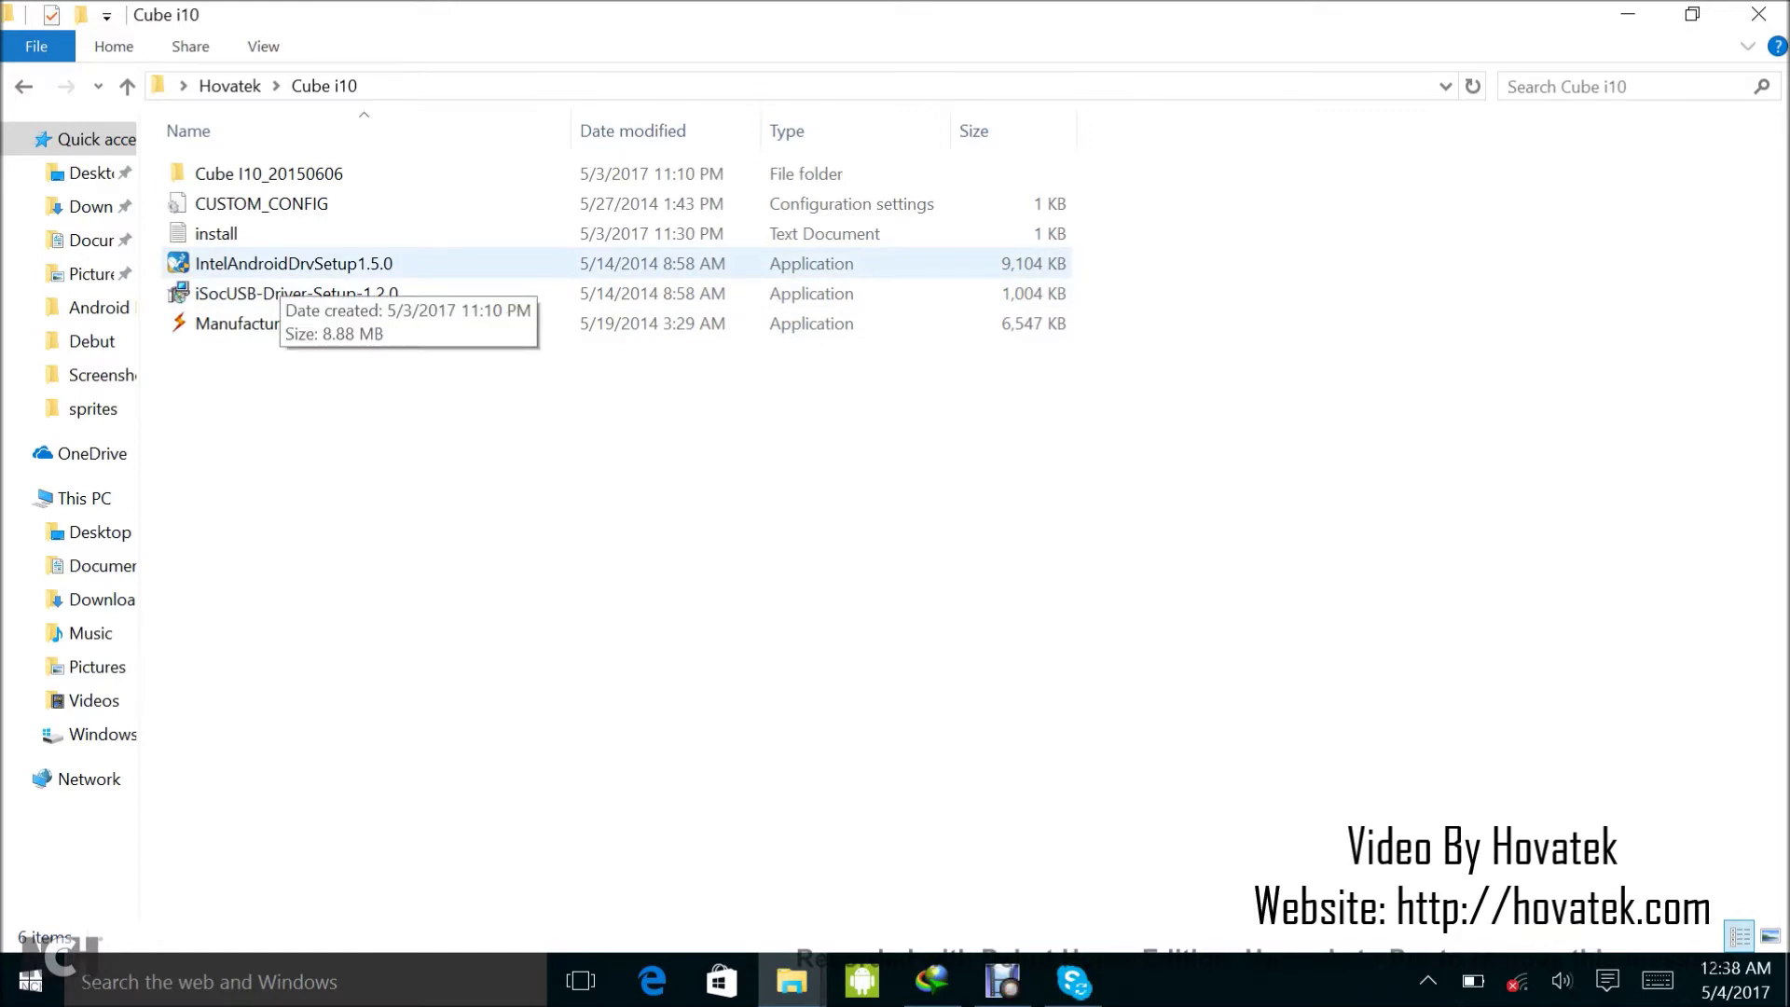
Peek into Cube I10_20150606, then run iSocUSB-Driver-Setup-1.2.0 from the Cube i10 folder.
double_click(268, 173)
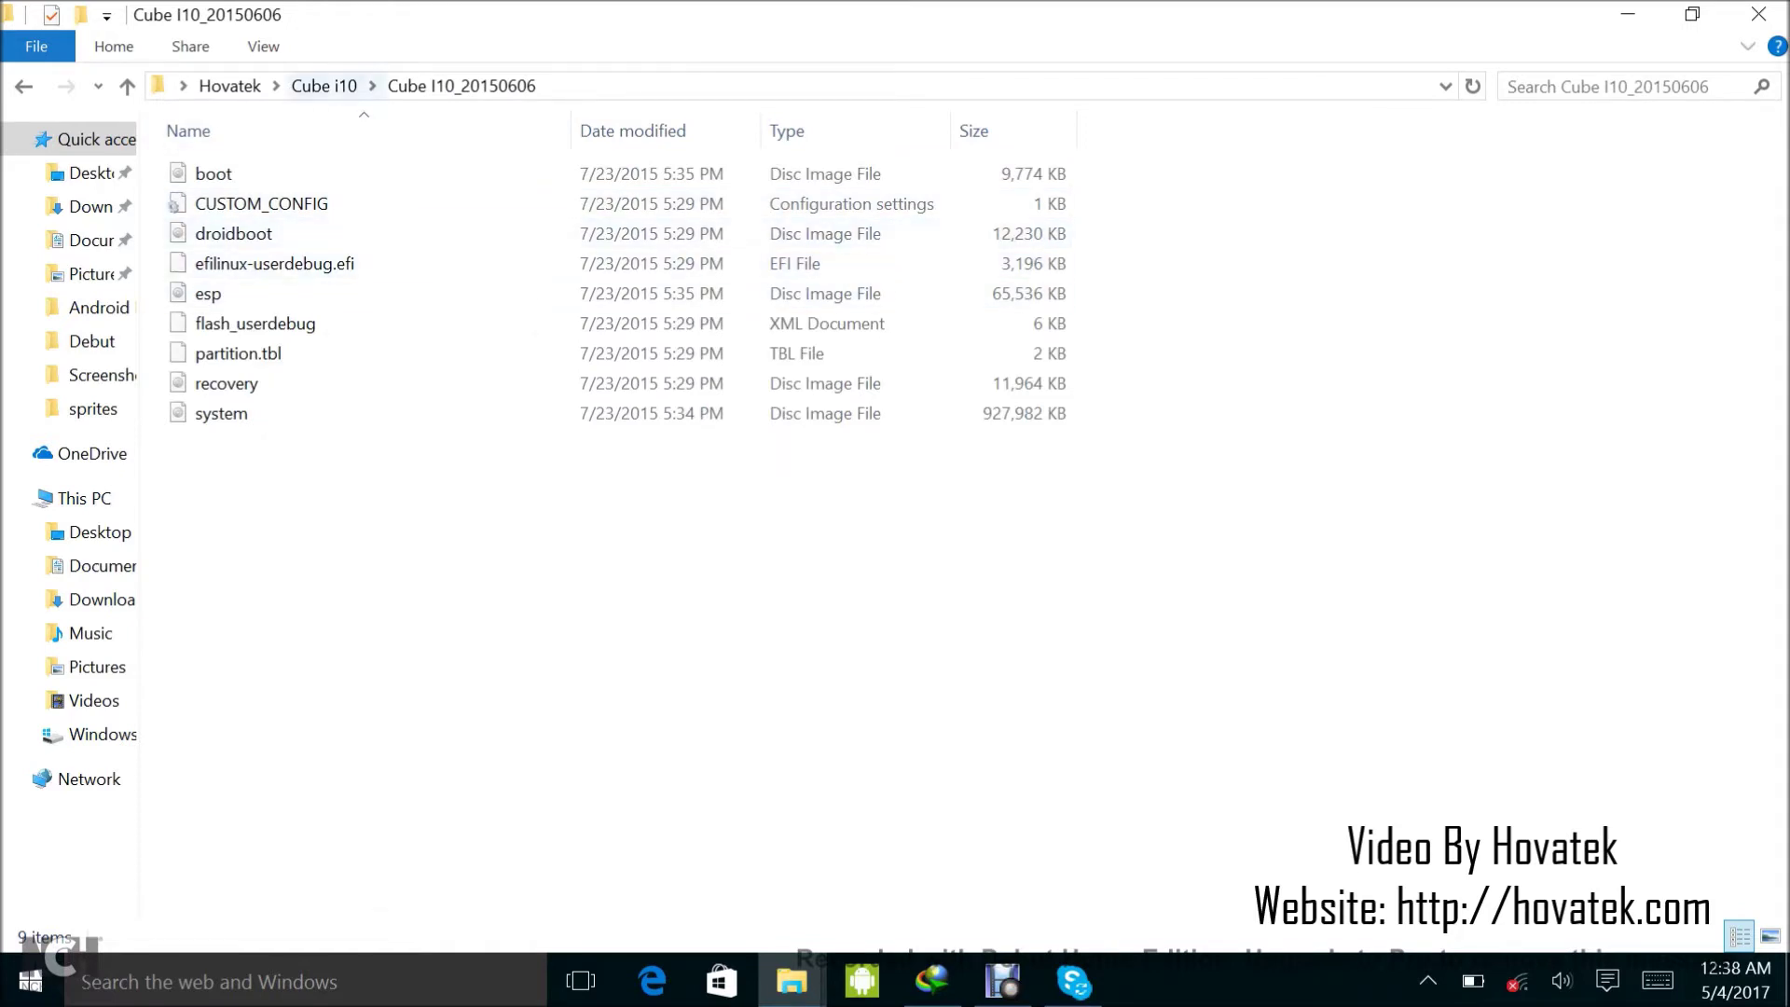
left_click(323, 86)
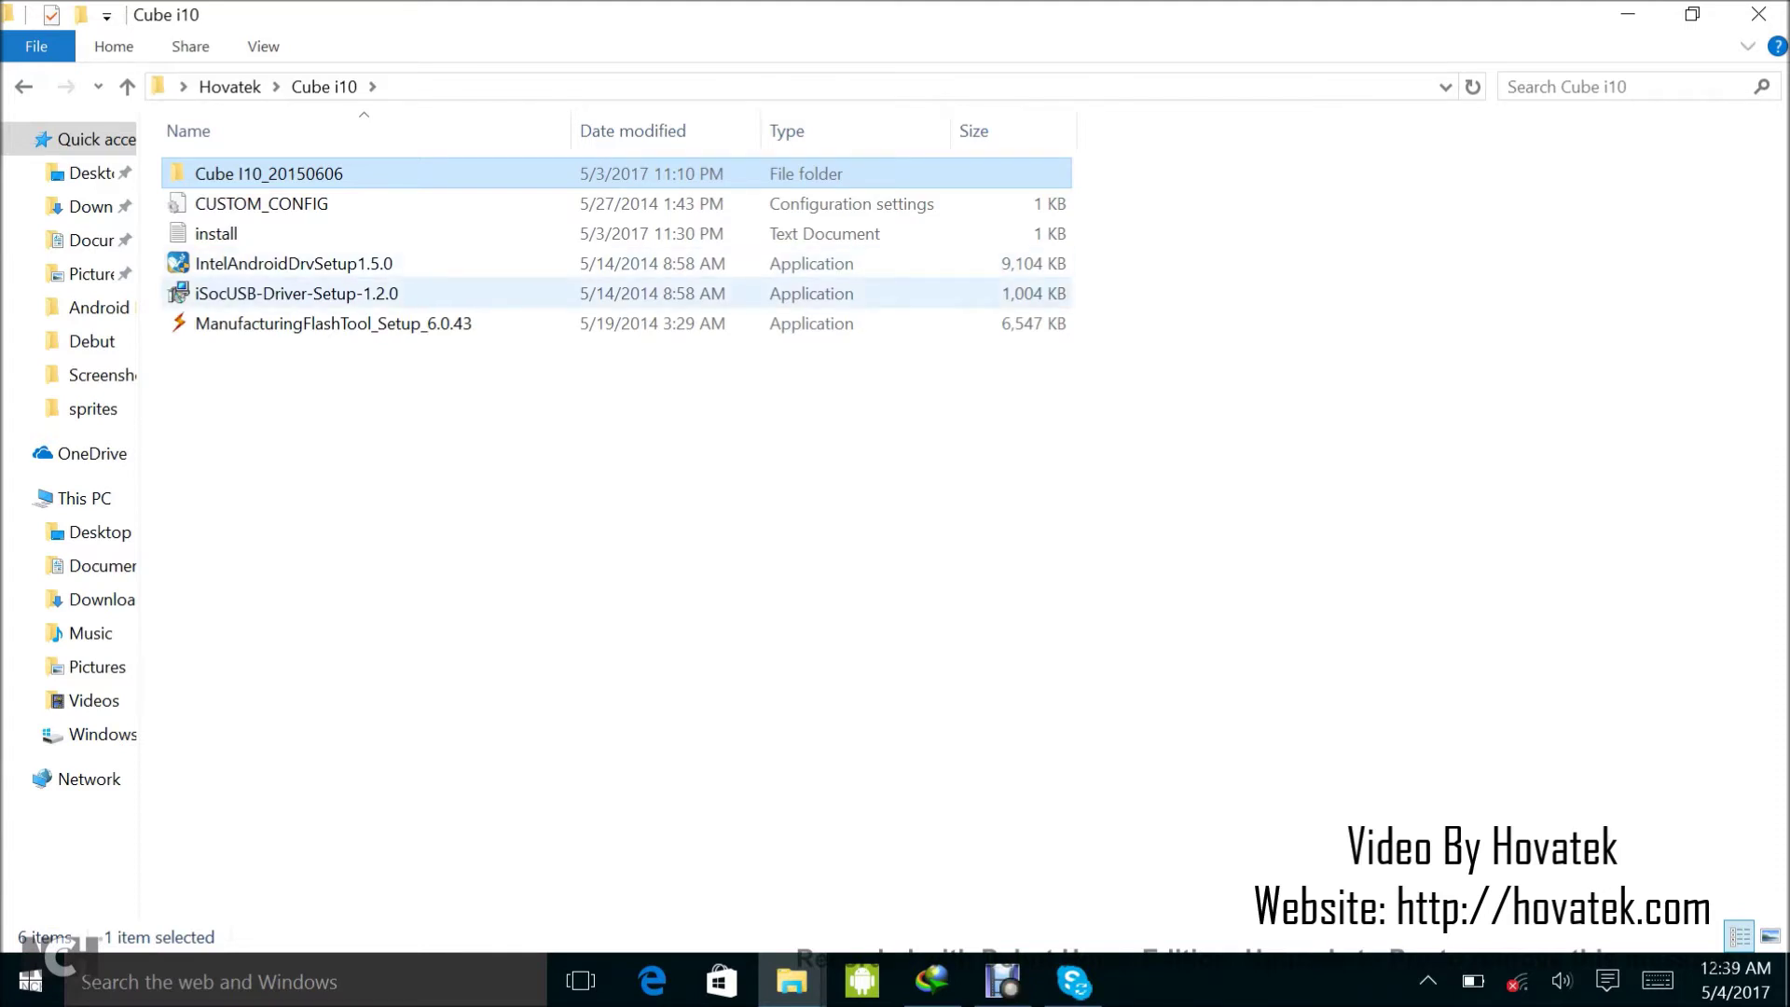
left_click(350, 293)
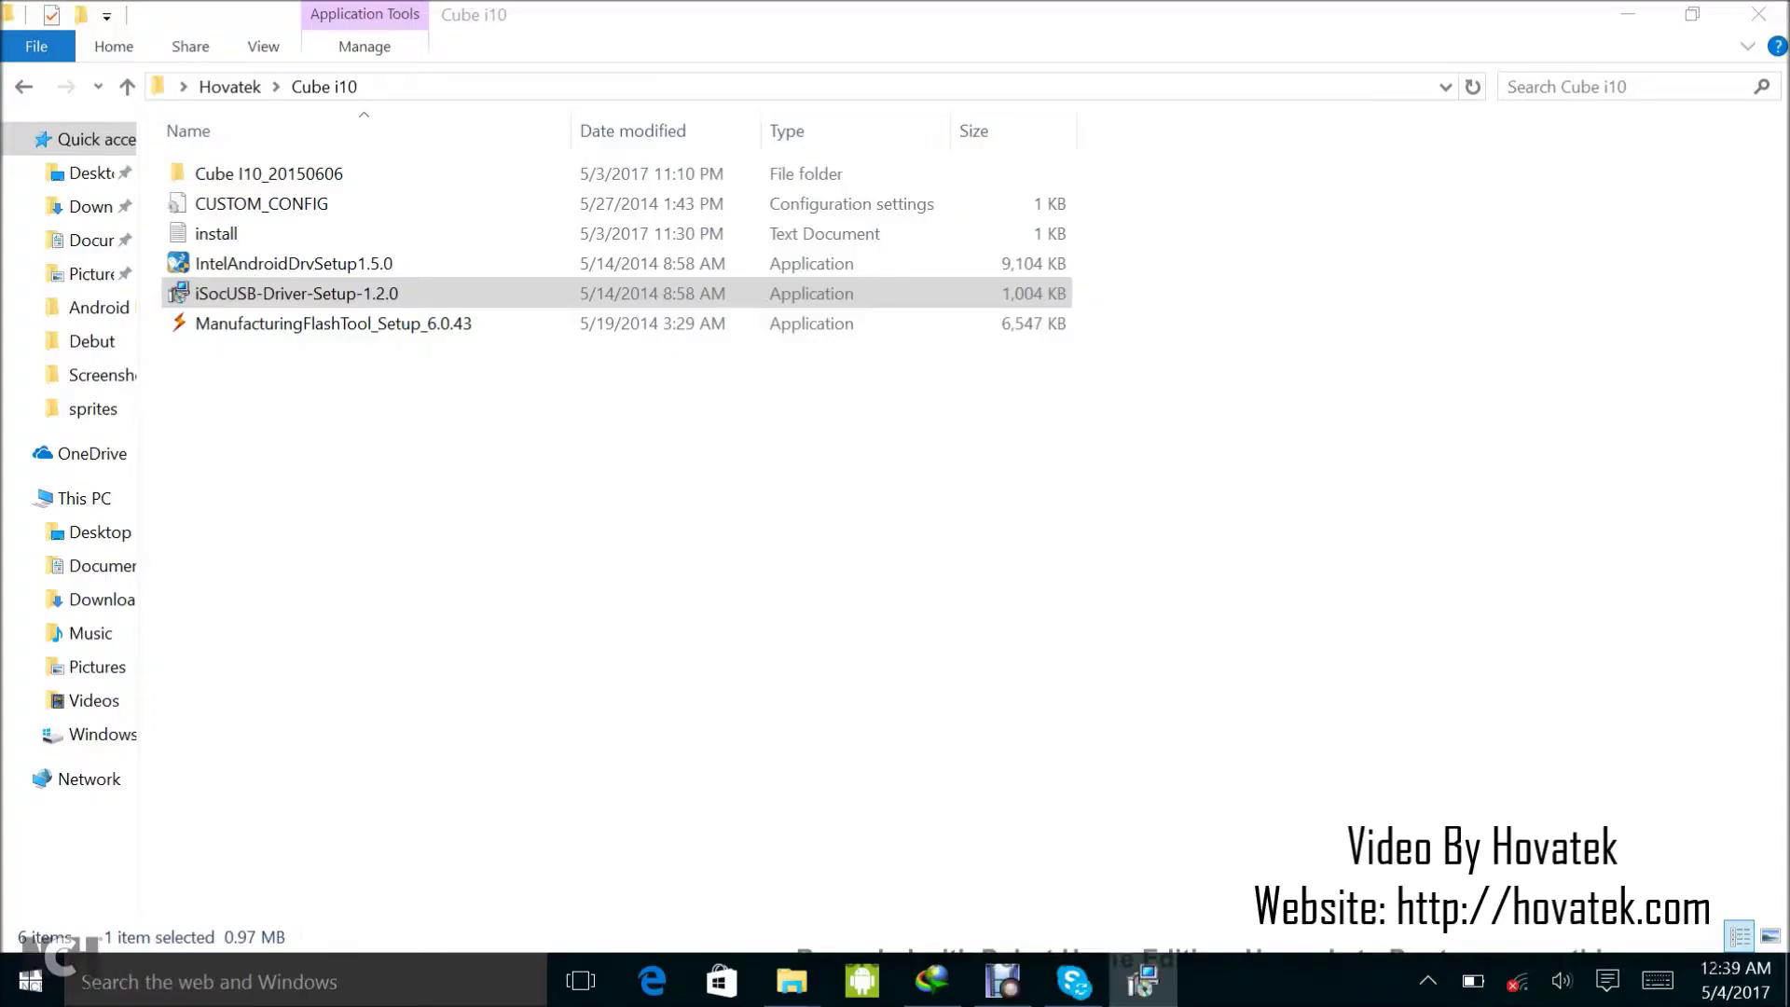
key("Return")
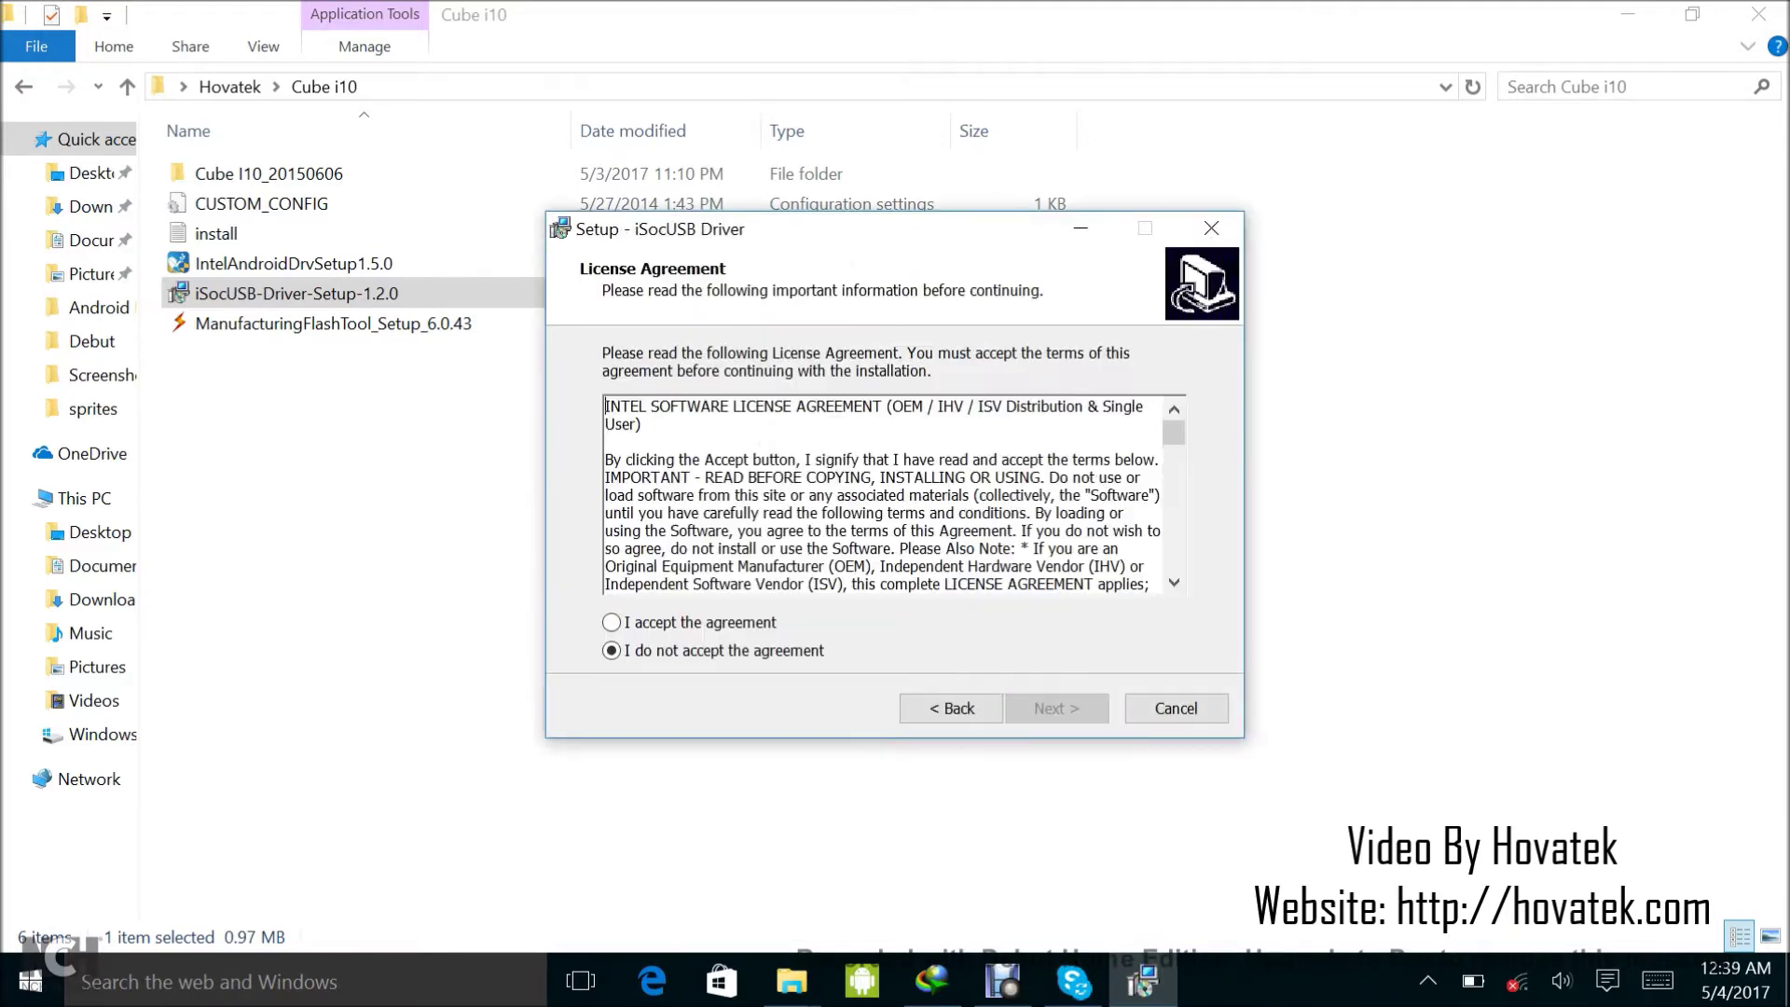
Accept the iSocUSB licence, keep the default Start Menu folder, and begin installing.
key("alt+a")
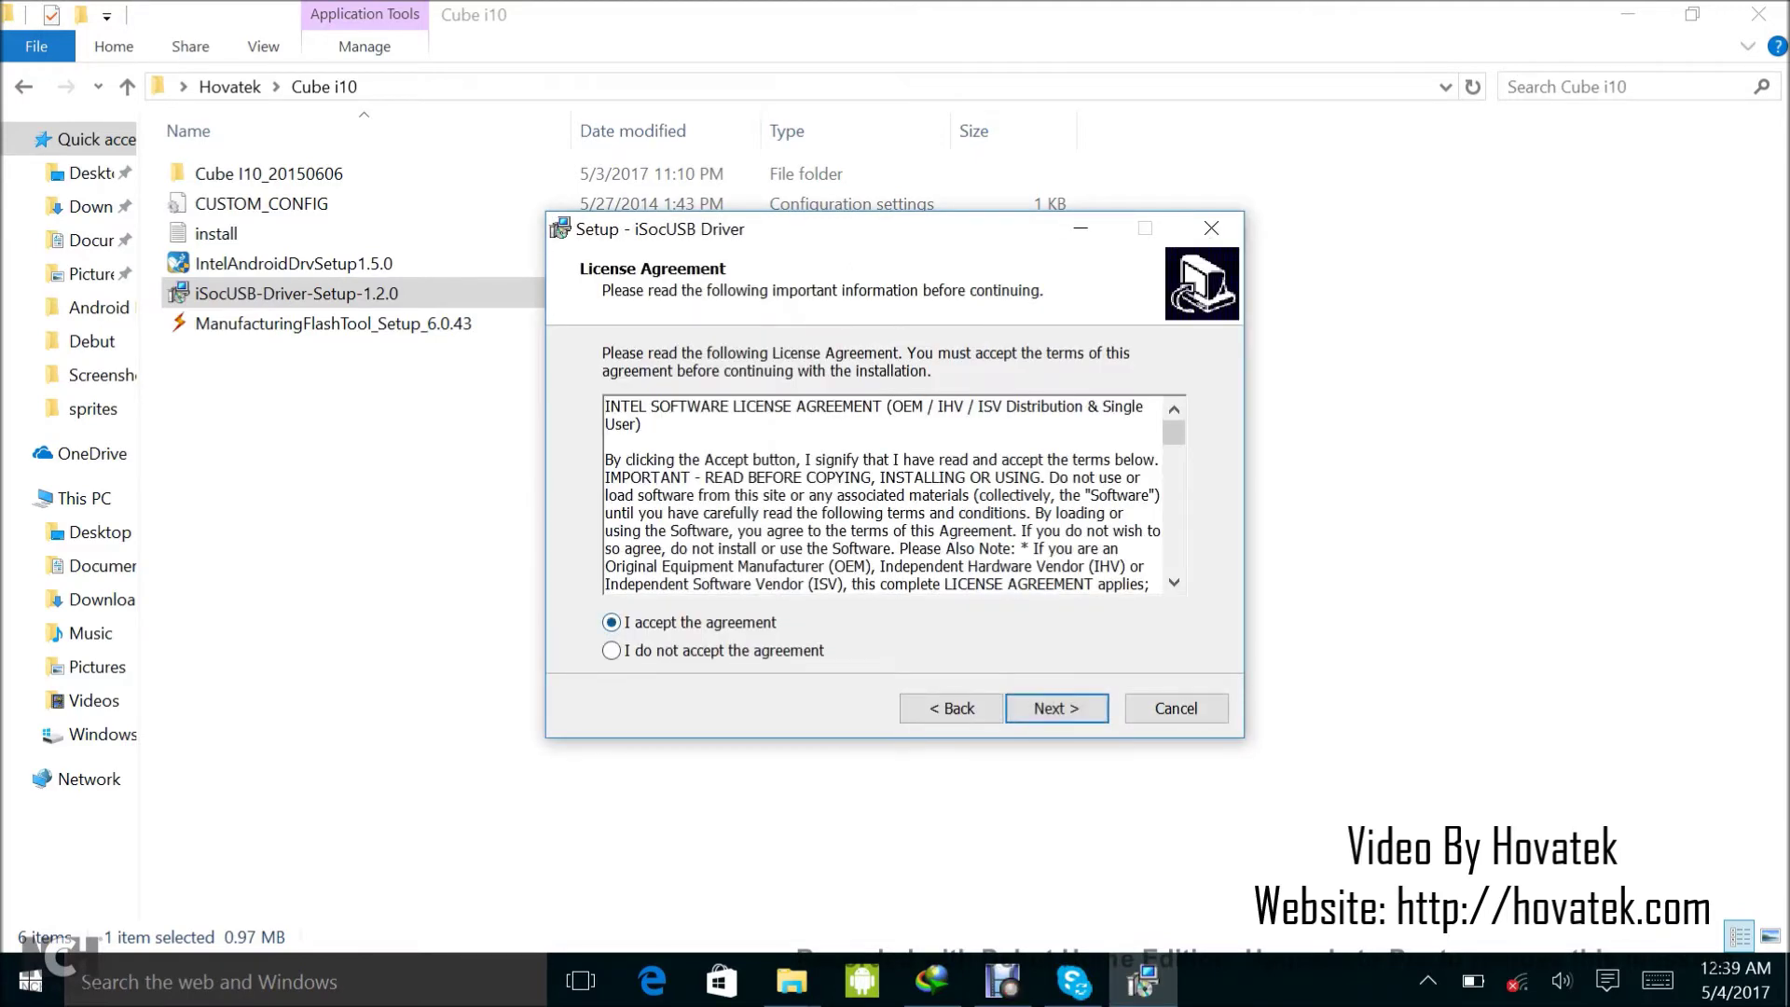
key("Return")
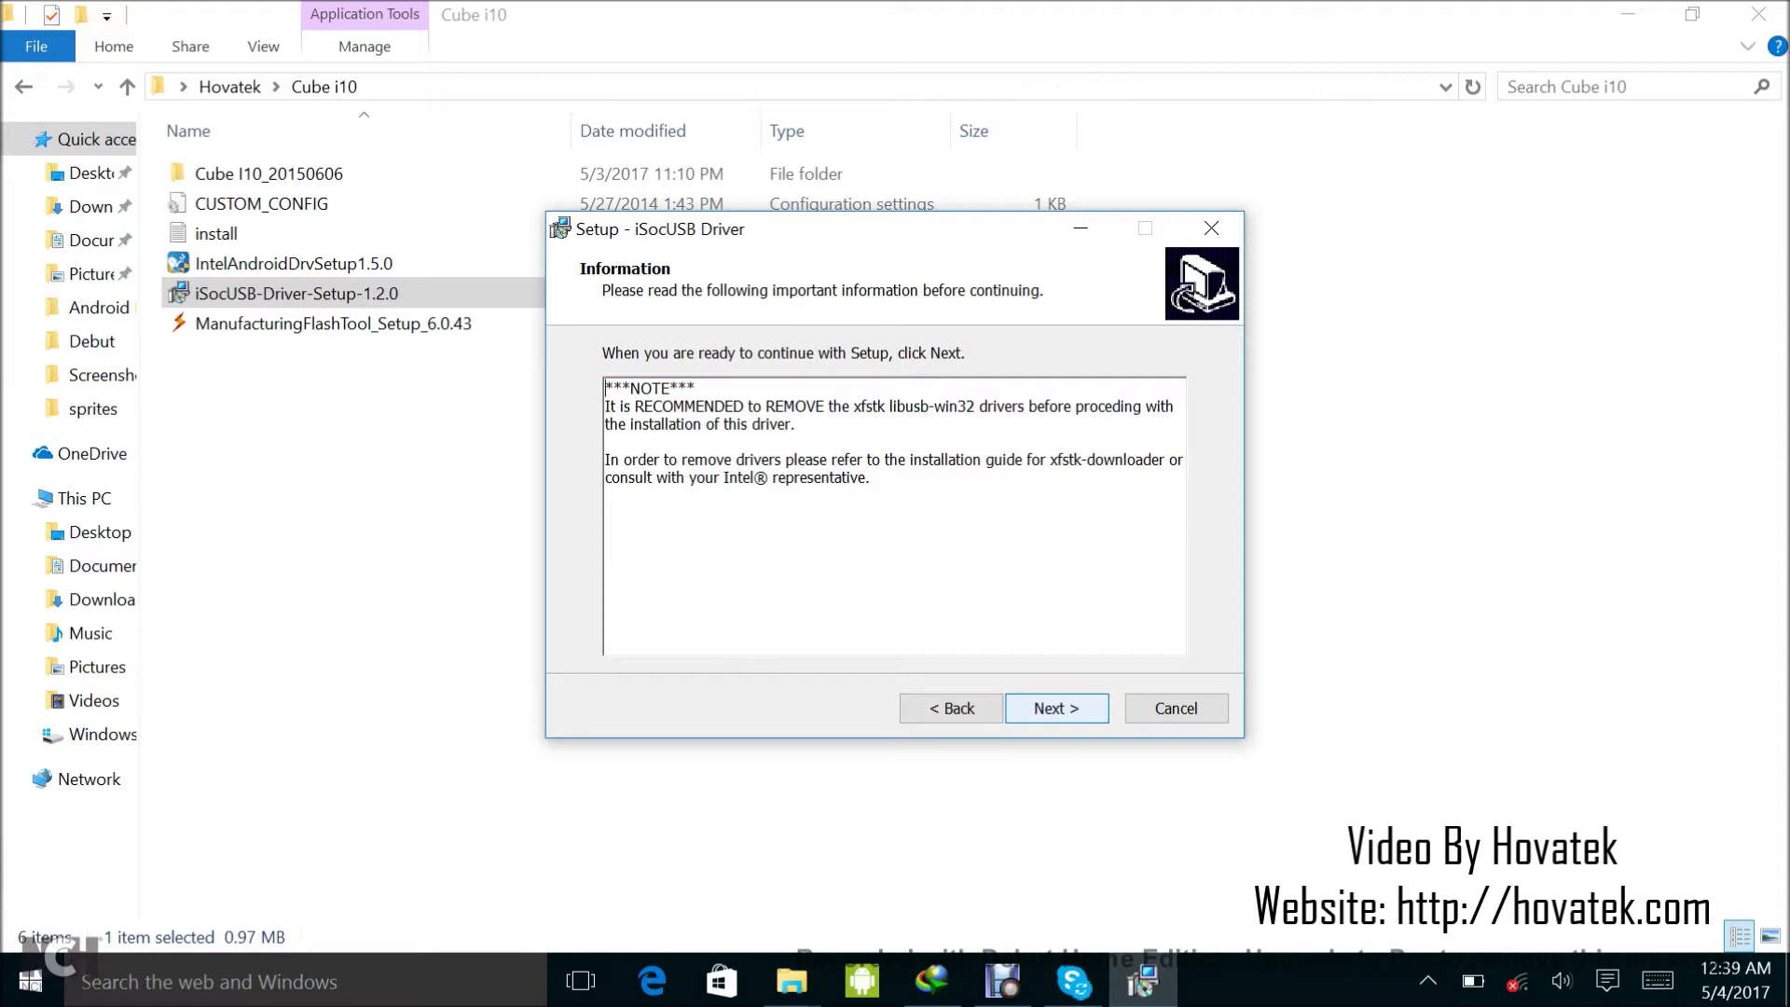
key("Return")
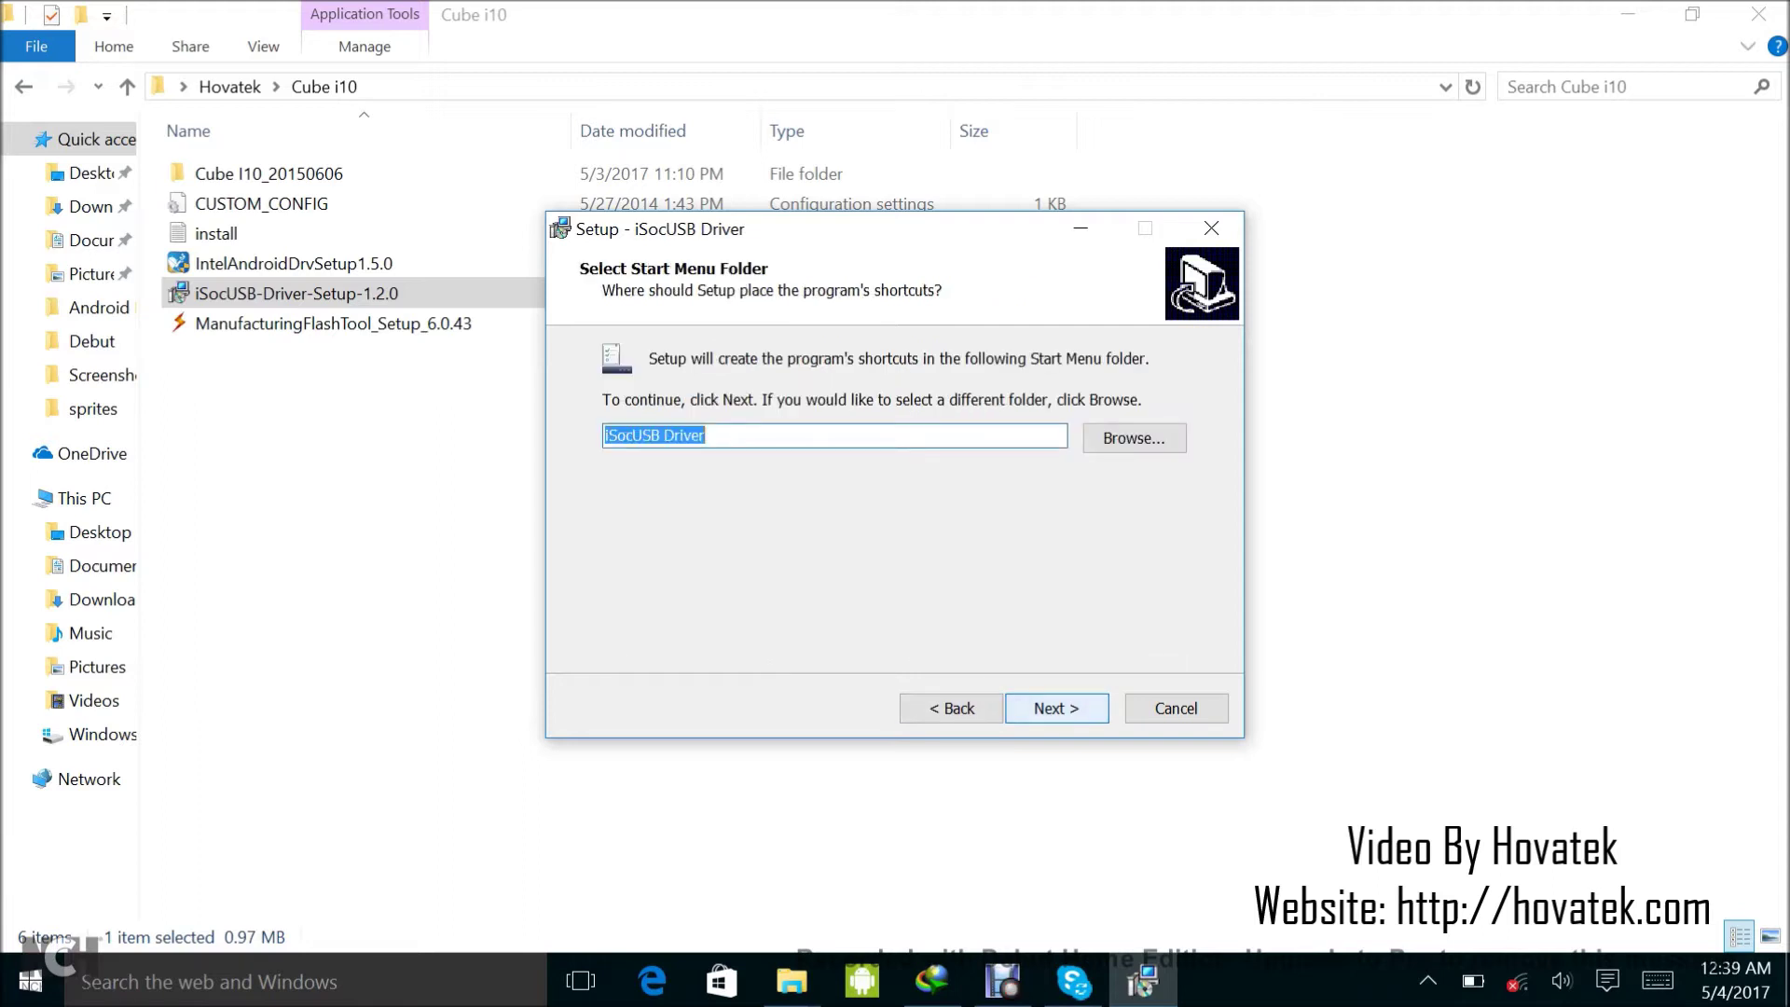
key("Return")
key("Return")
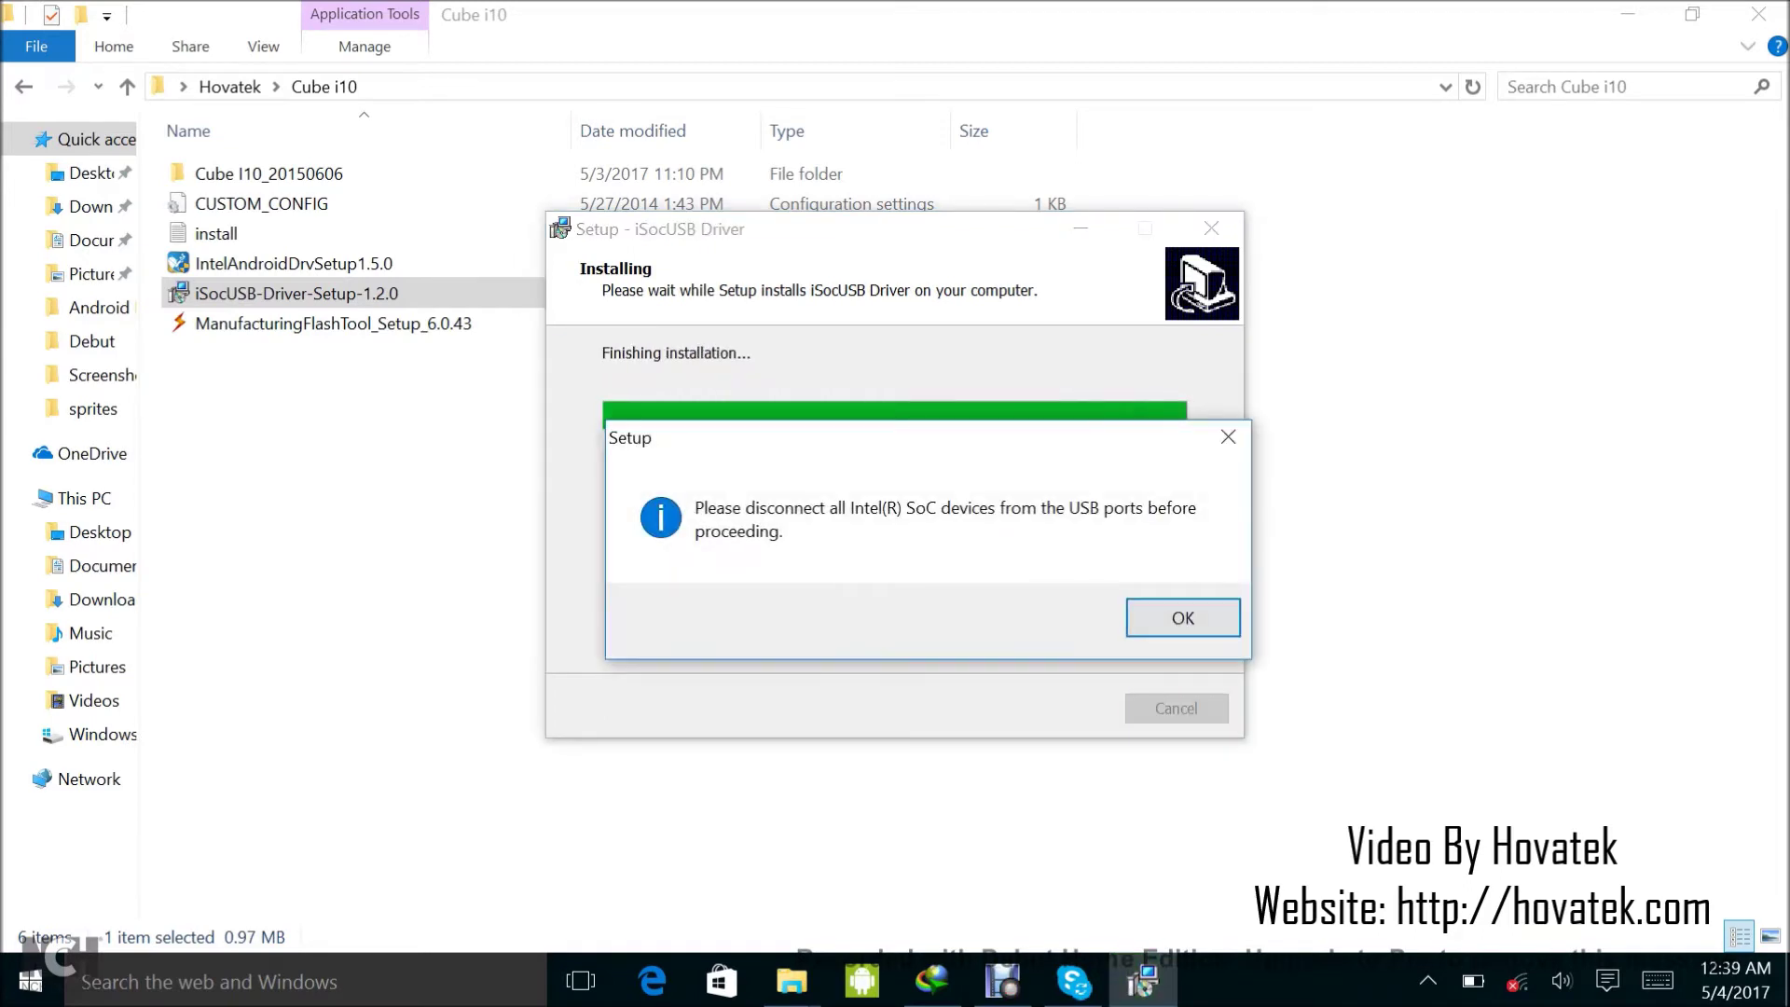
key("Return")
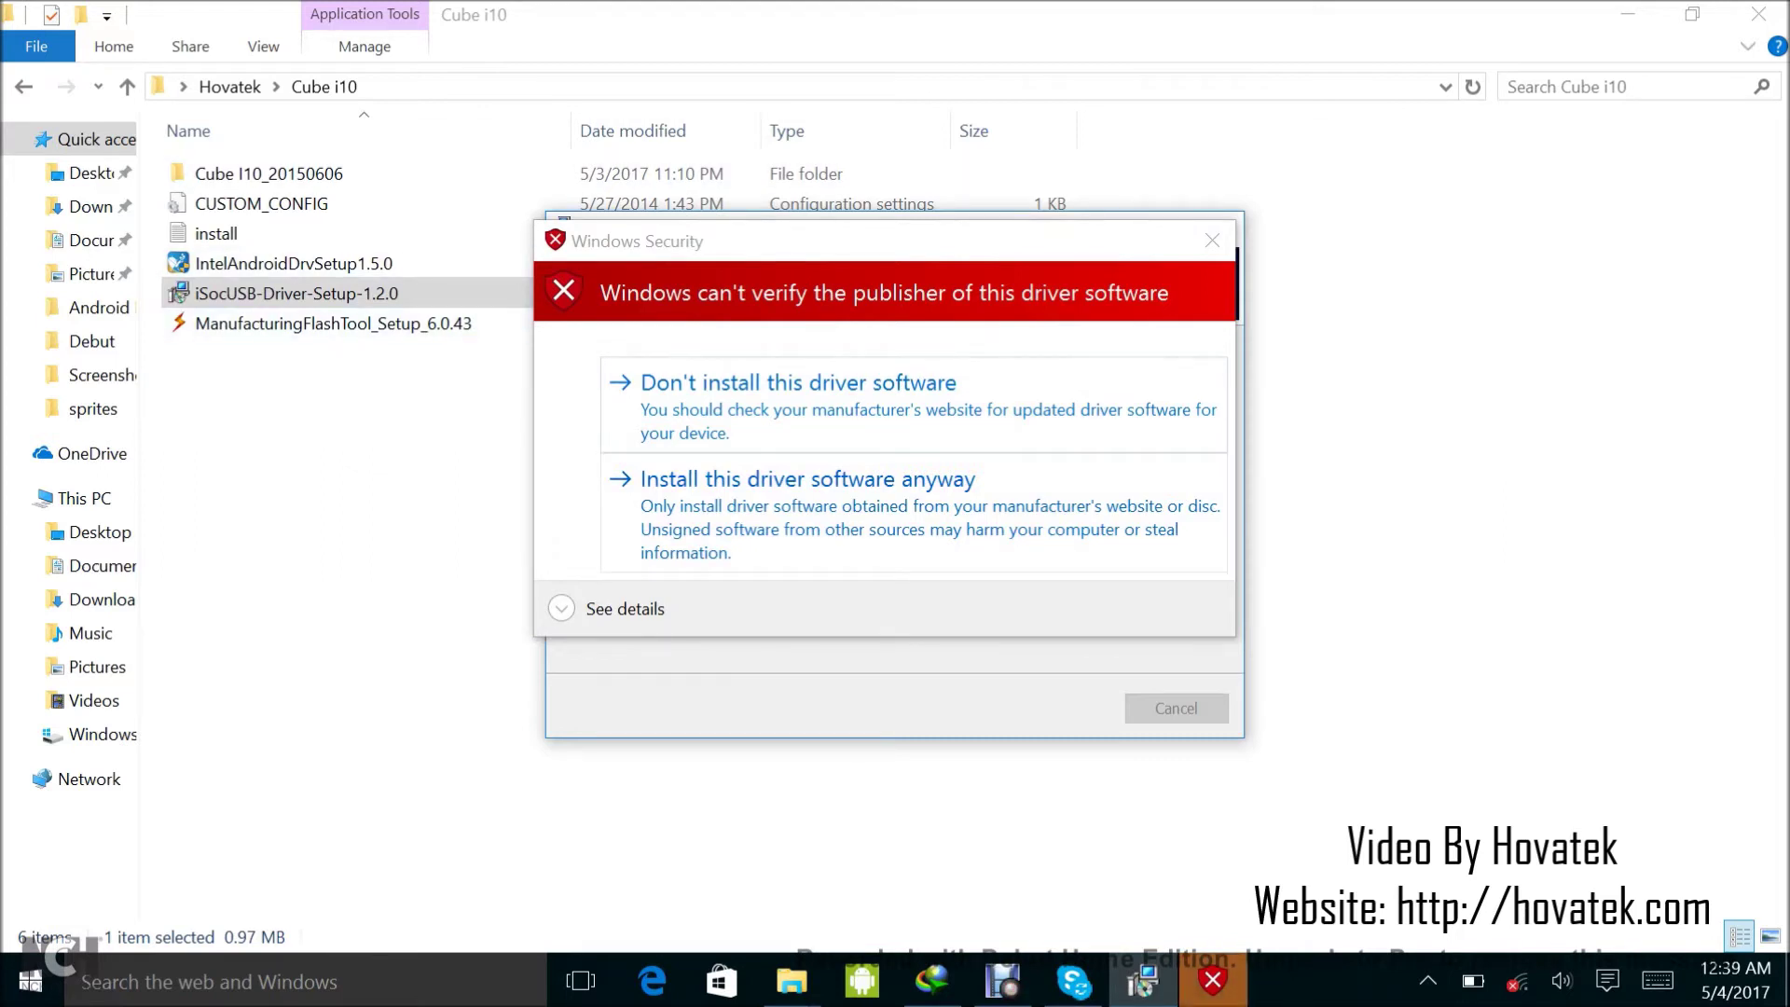
key("alt+i")
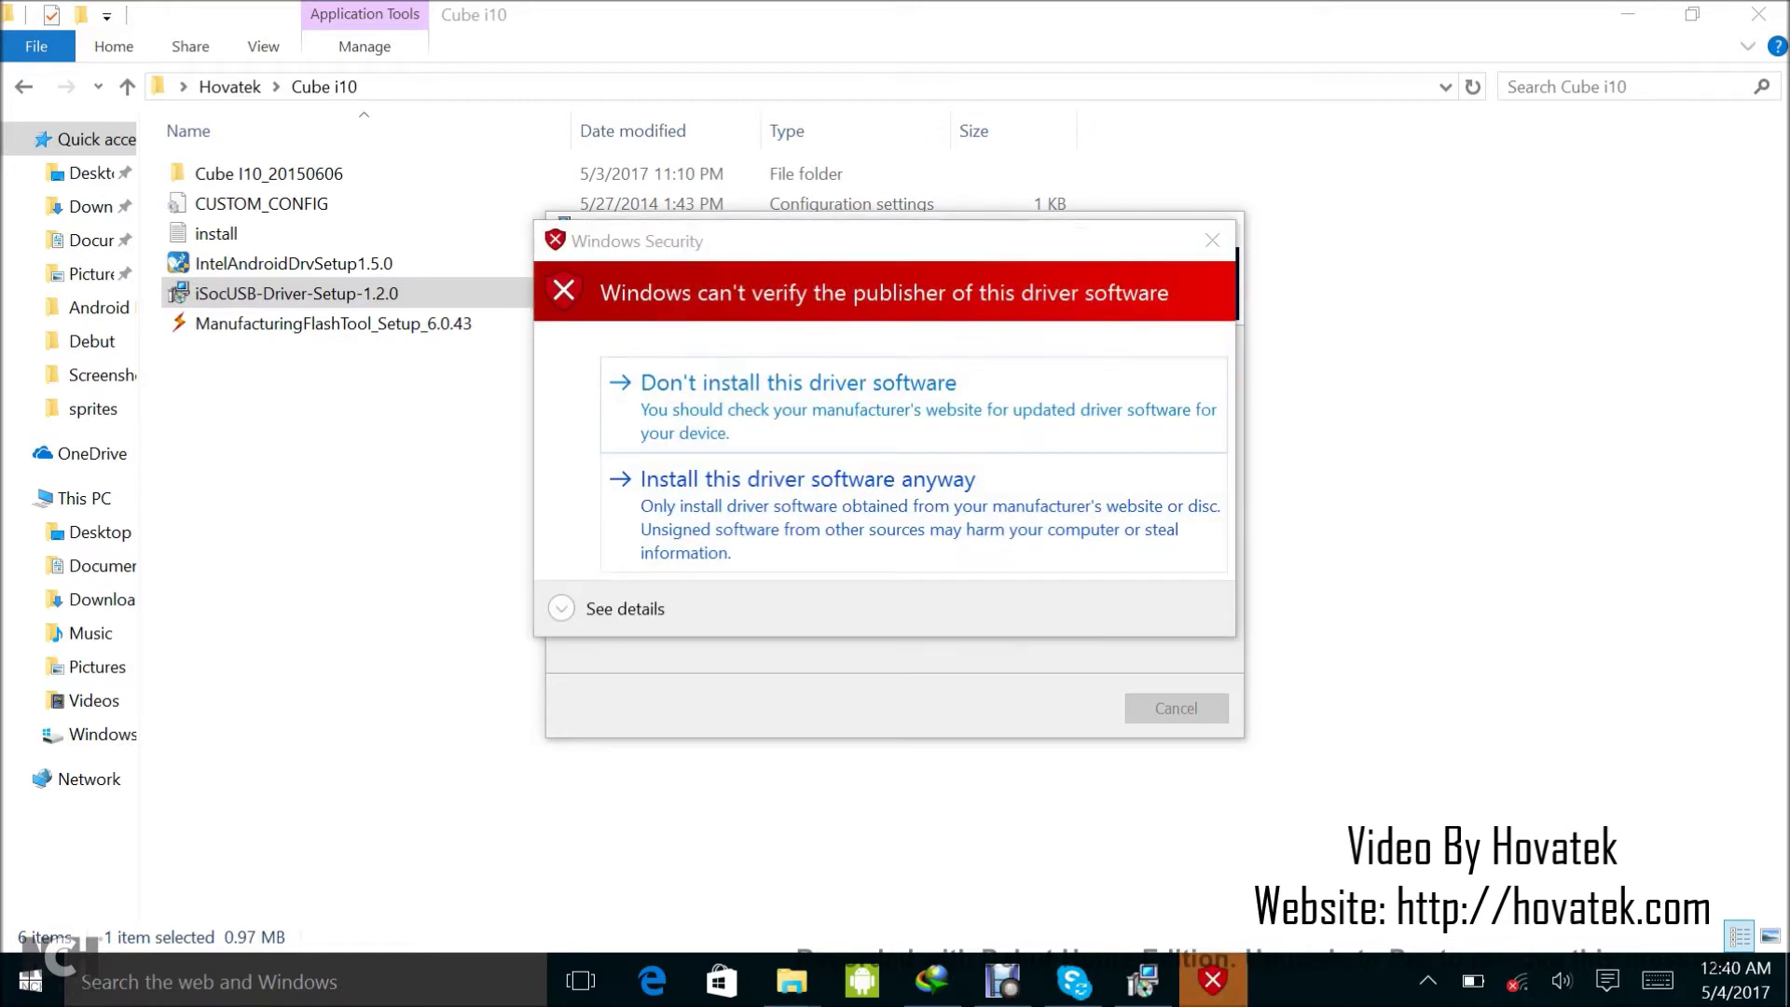
Install the unverified iSocUSB driver anyway and finish the wizard, then select IntelAndroidDrvSetup1.5.0.
left_click(807, 494)
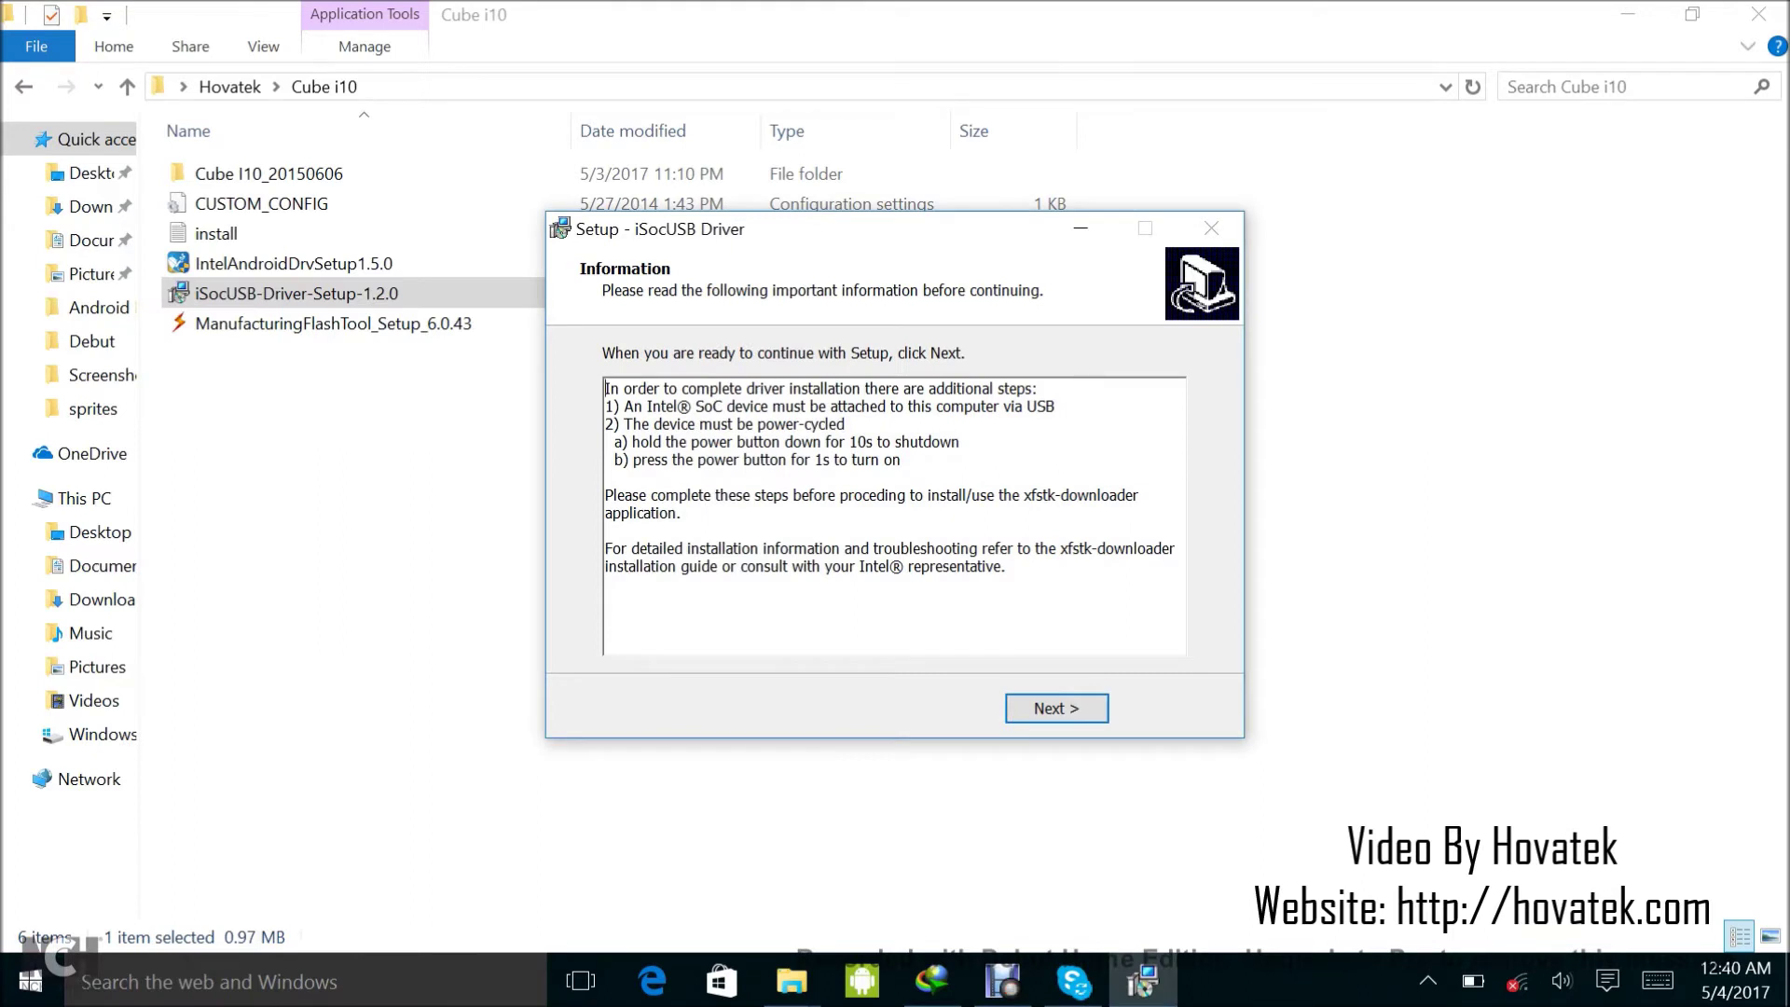
key("Return")
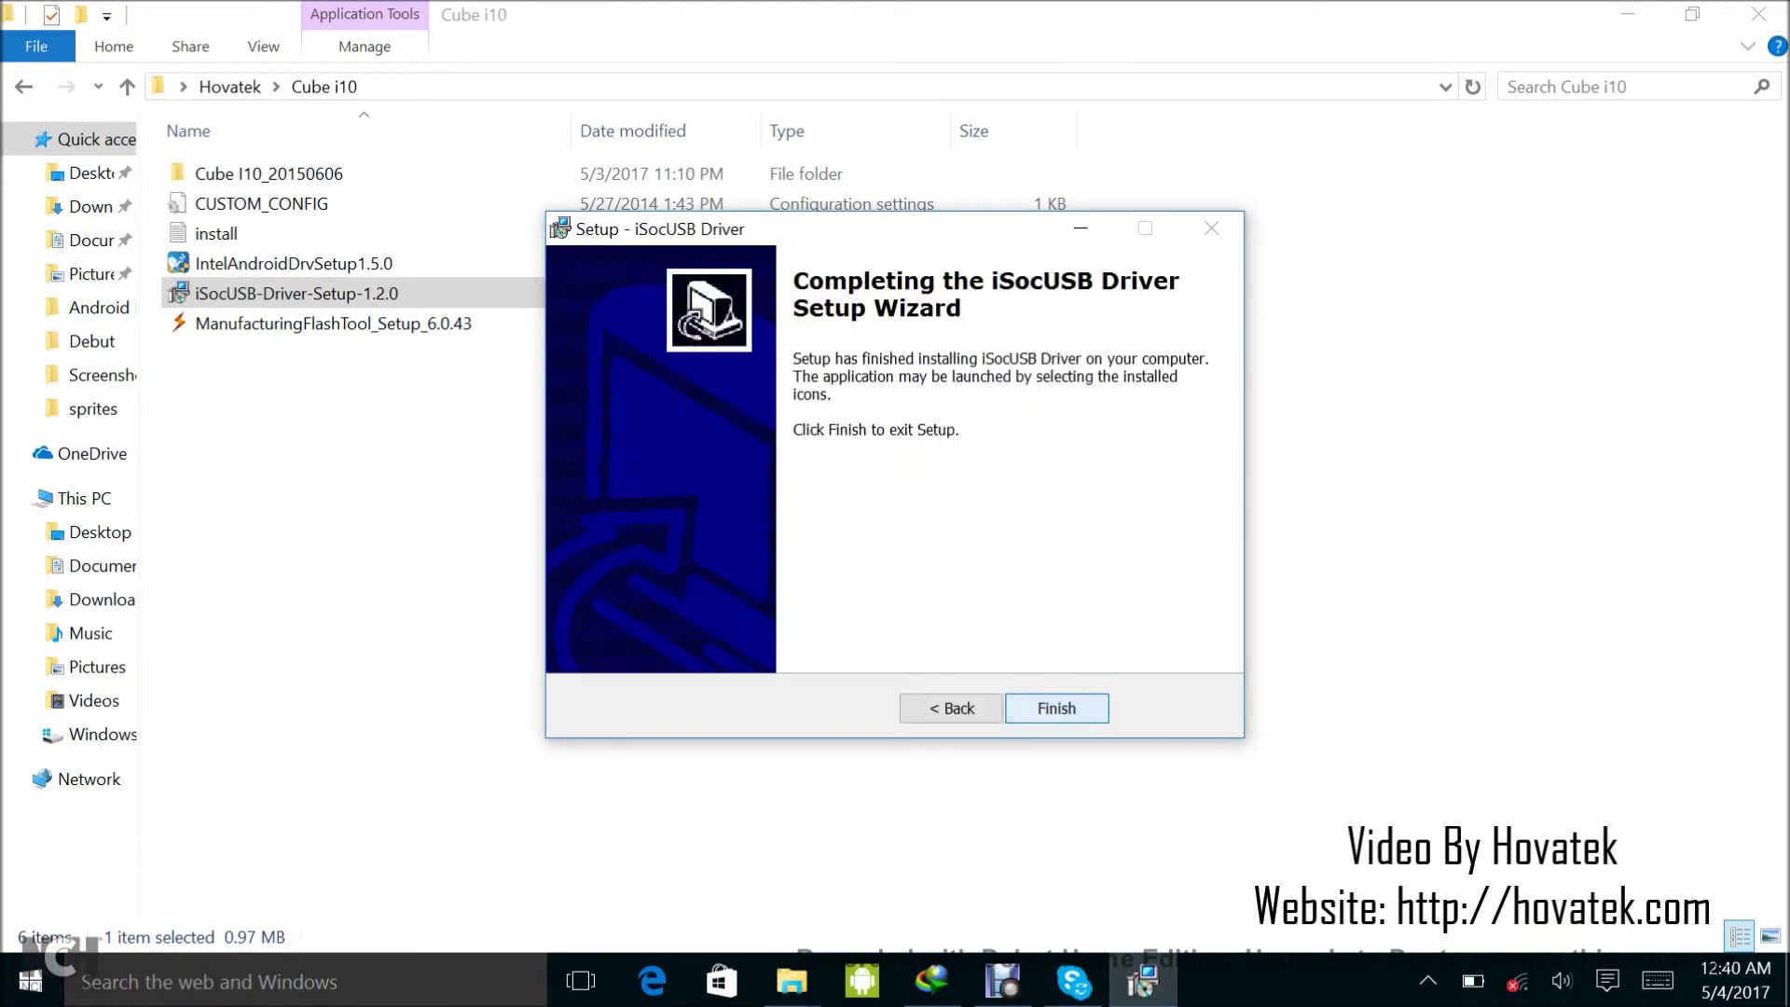
key("Return")
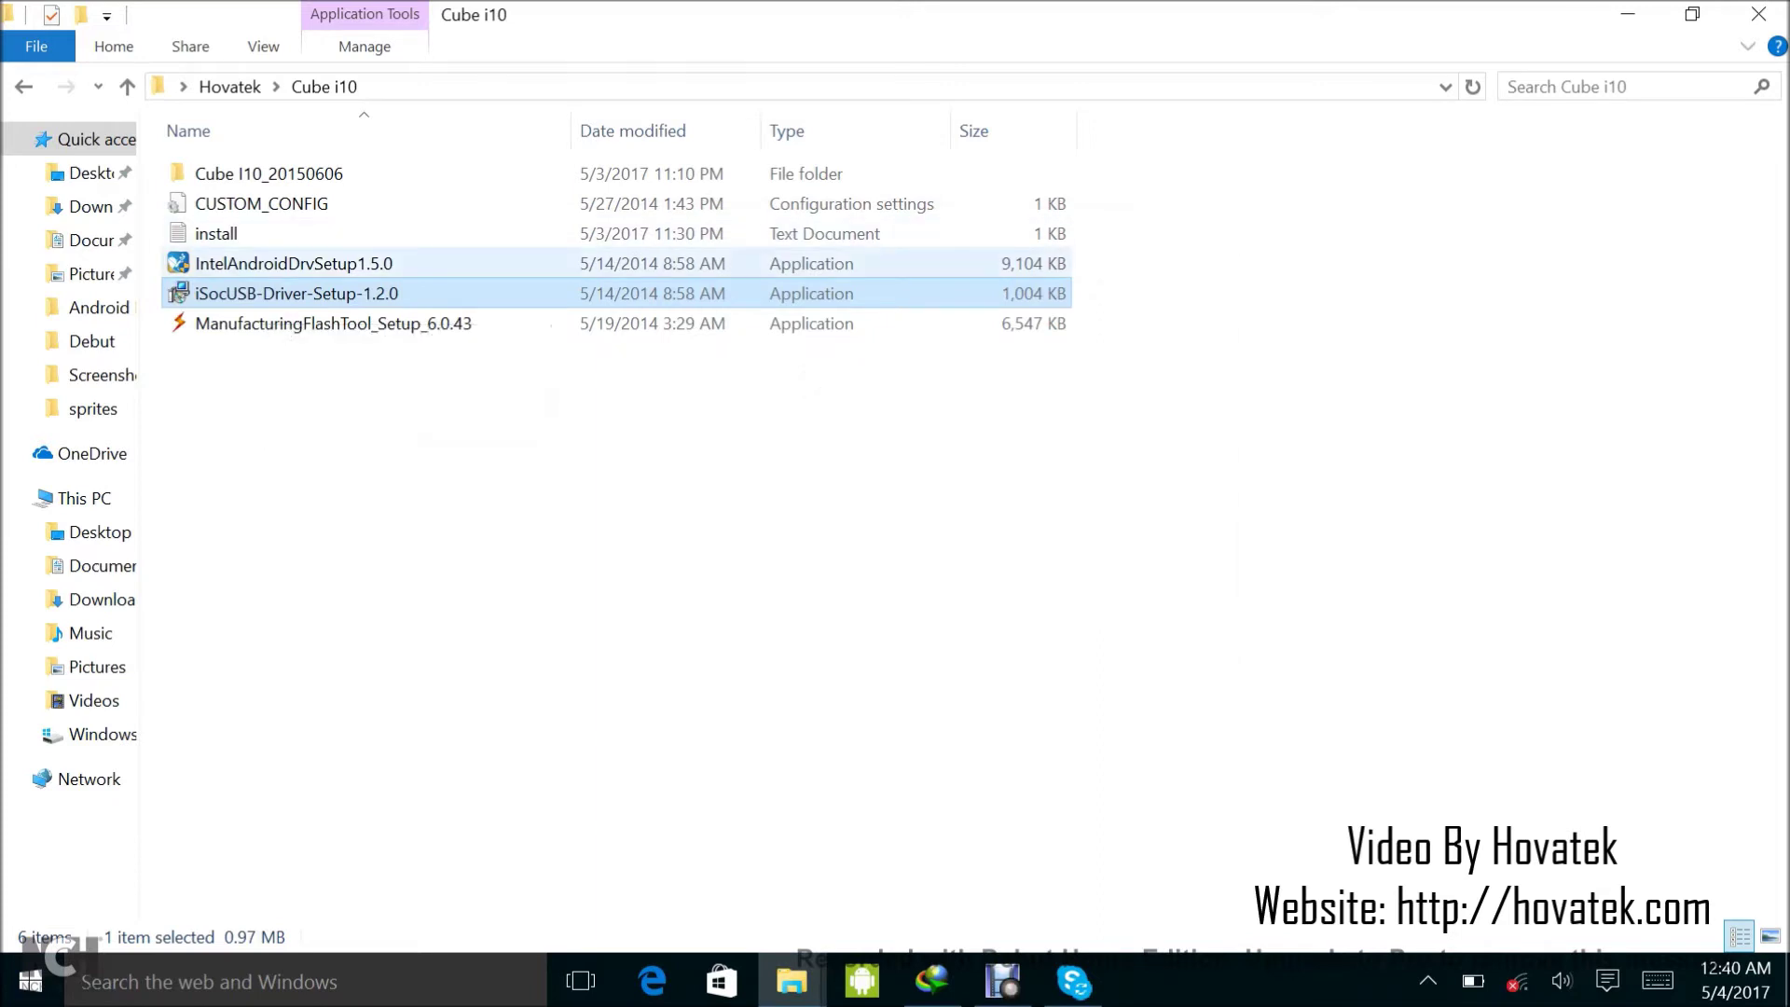
left_click(372, 263)
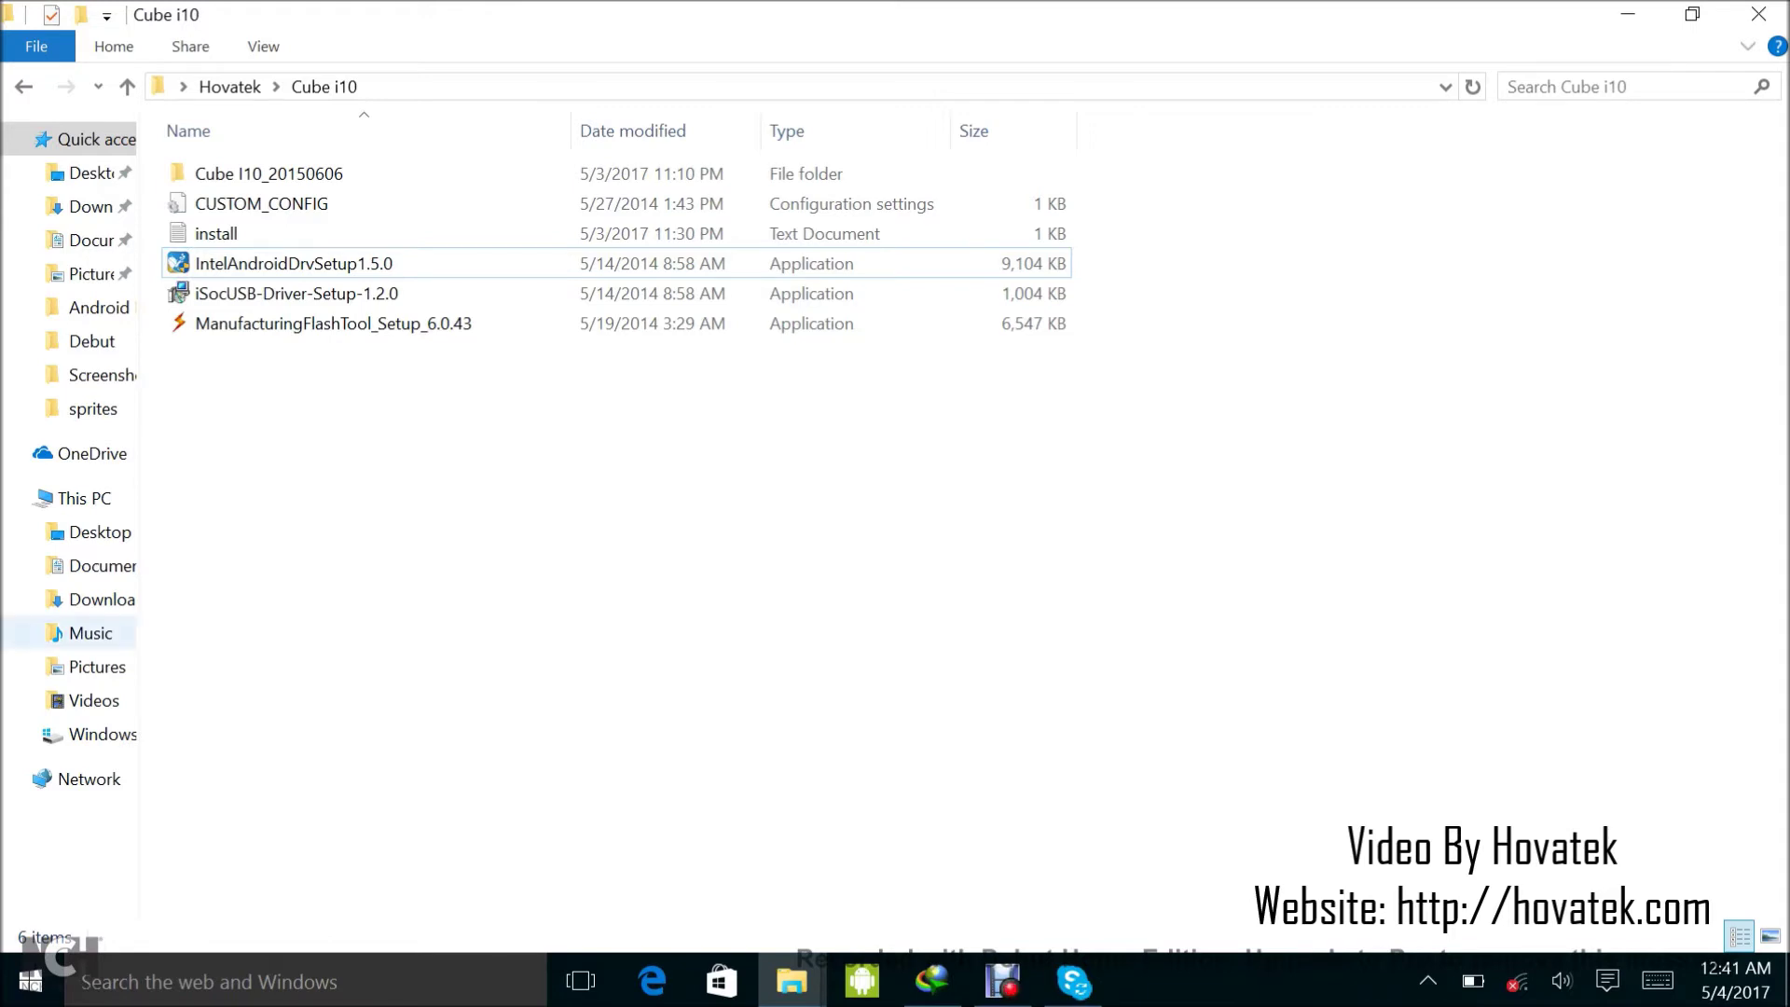
left_click(29, 981)
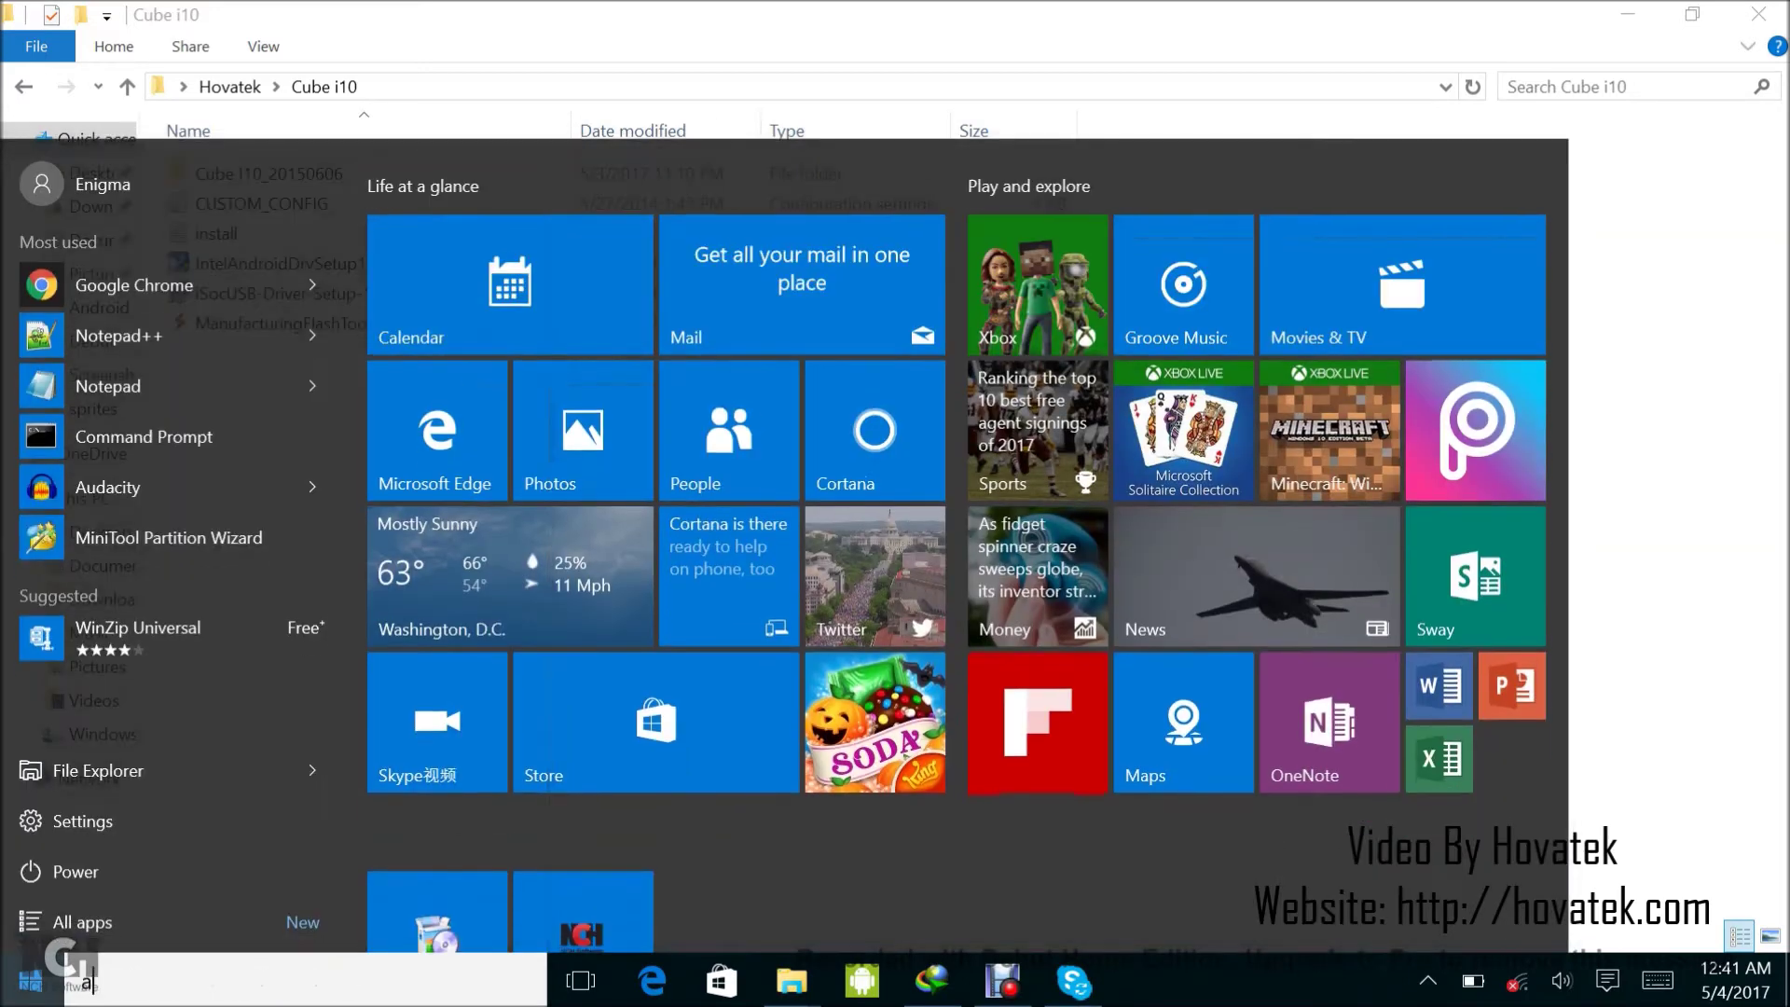
Search Start for cmd and run Command Prompt as administrator.
type("a")
key("BackSpace")
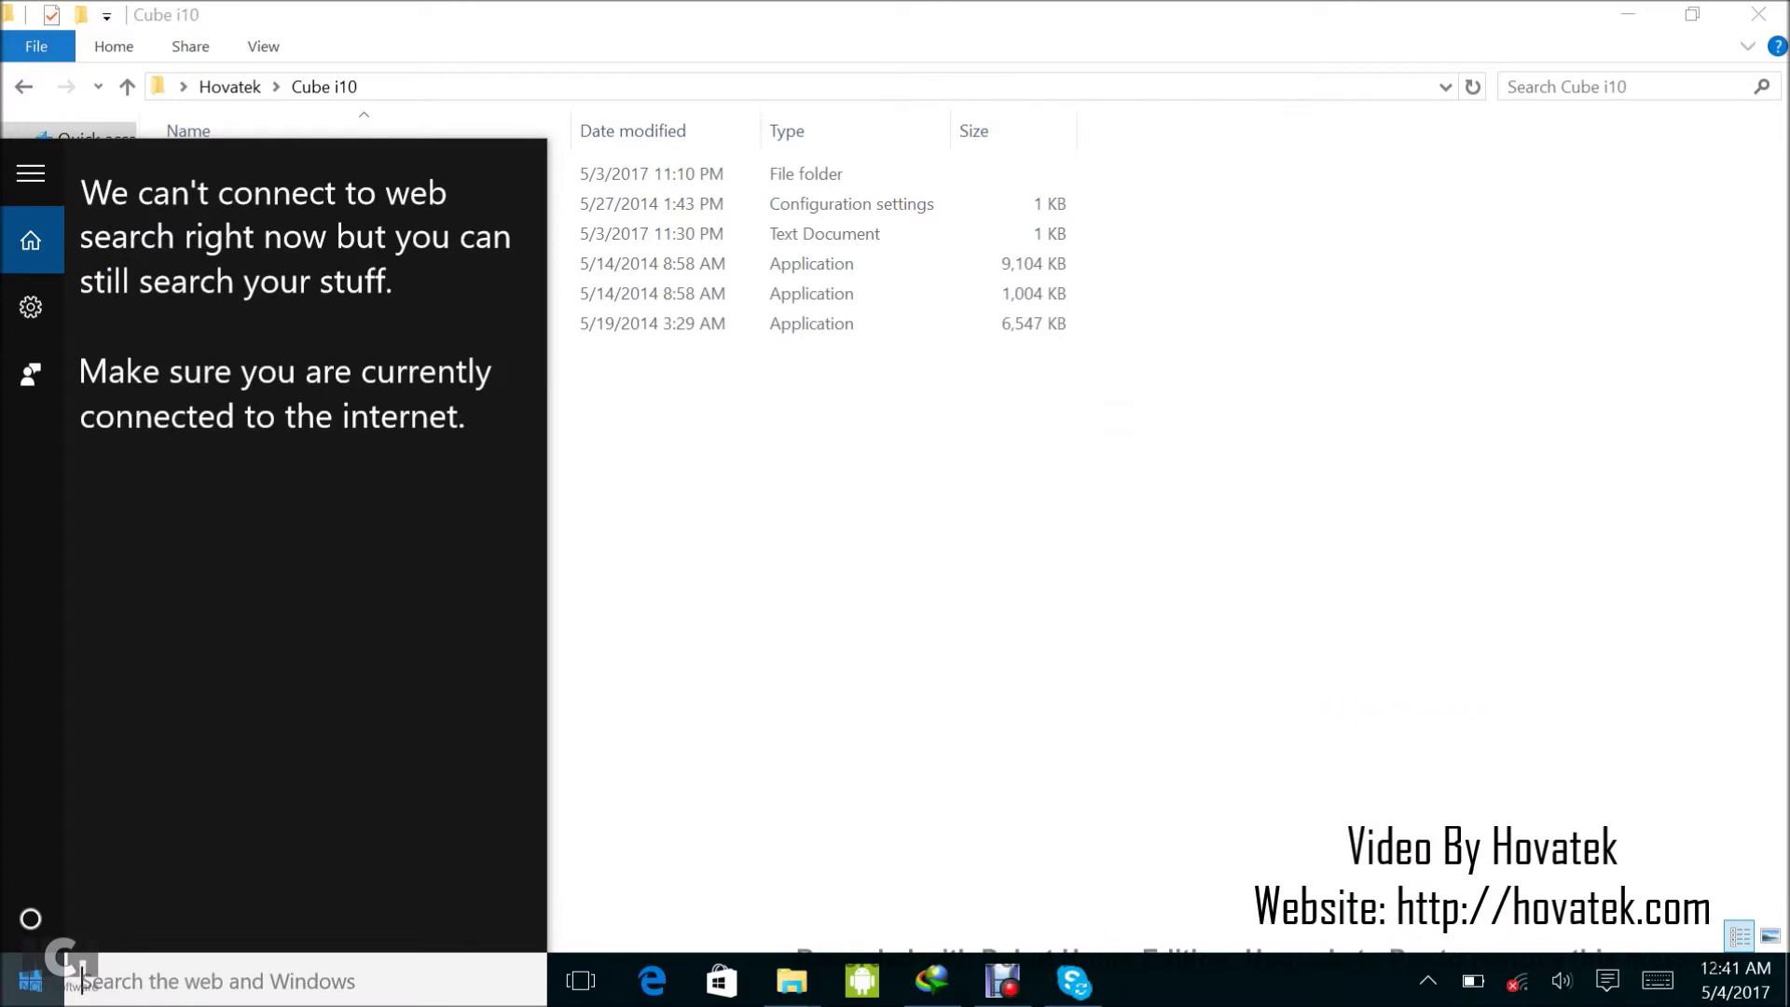
key("Escape")
key("super")
type("cmd")
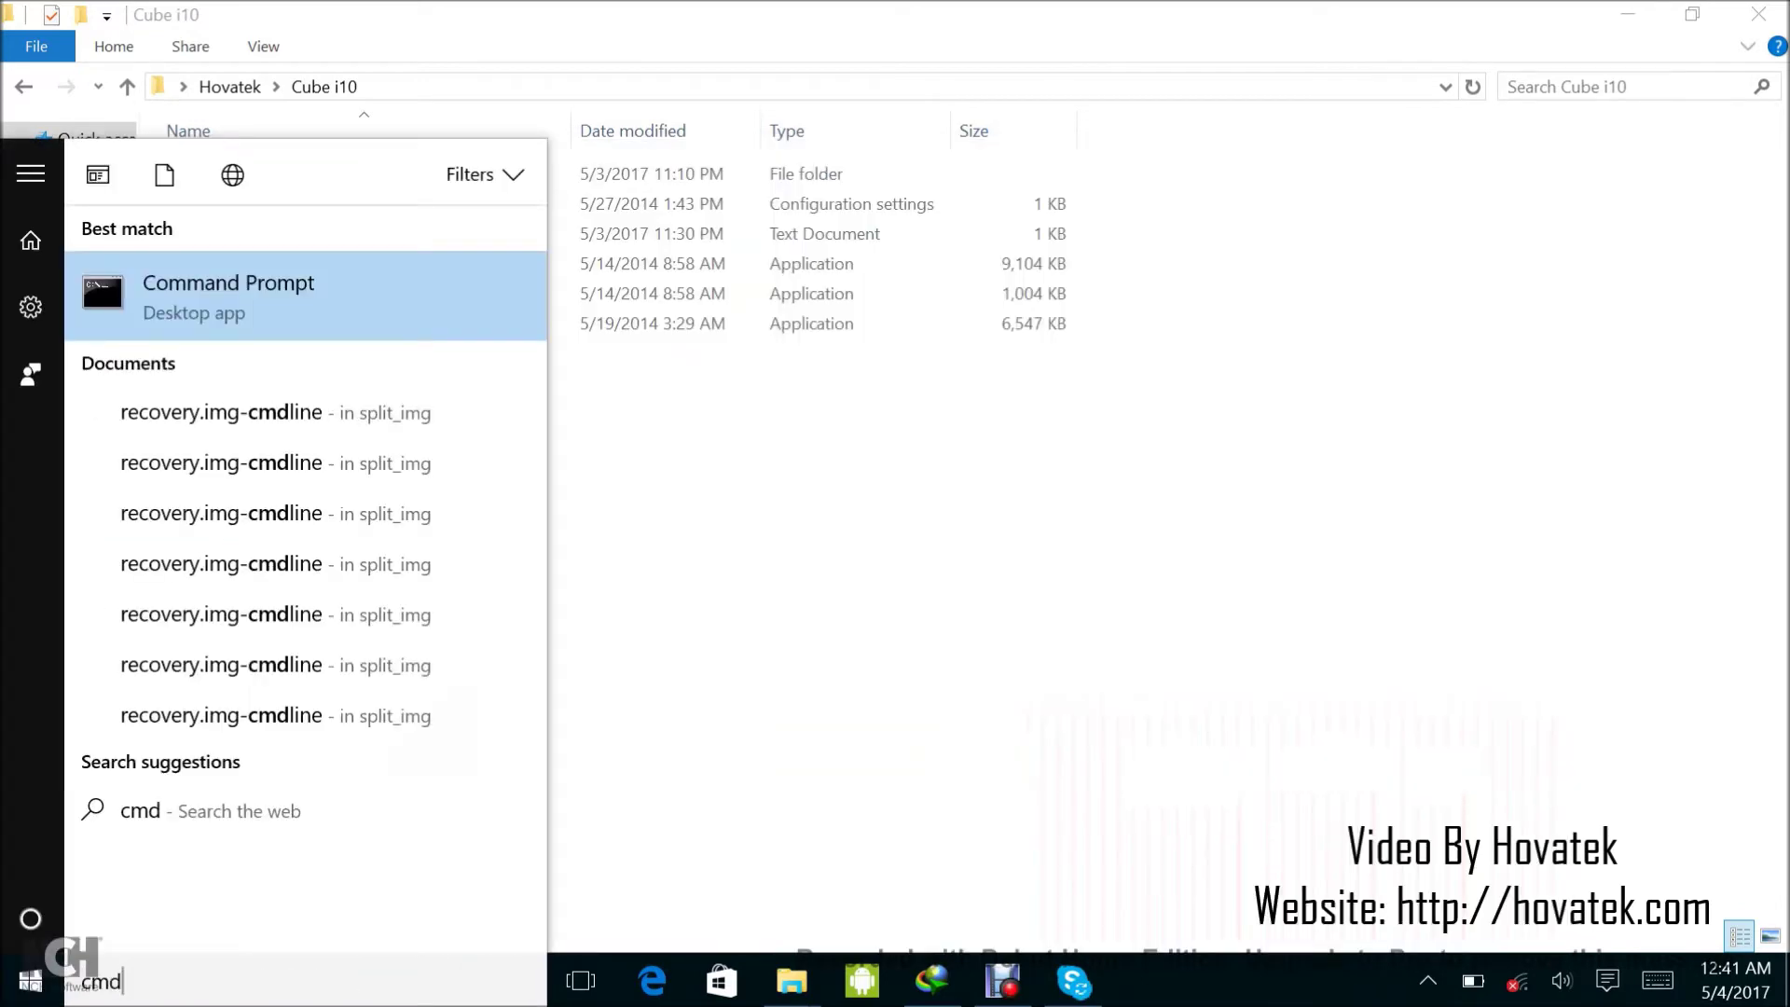
key("shift+F10")
key("Down")
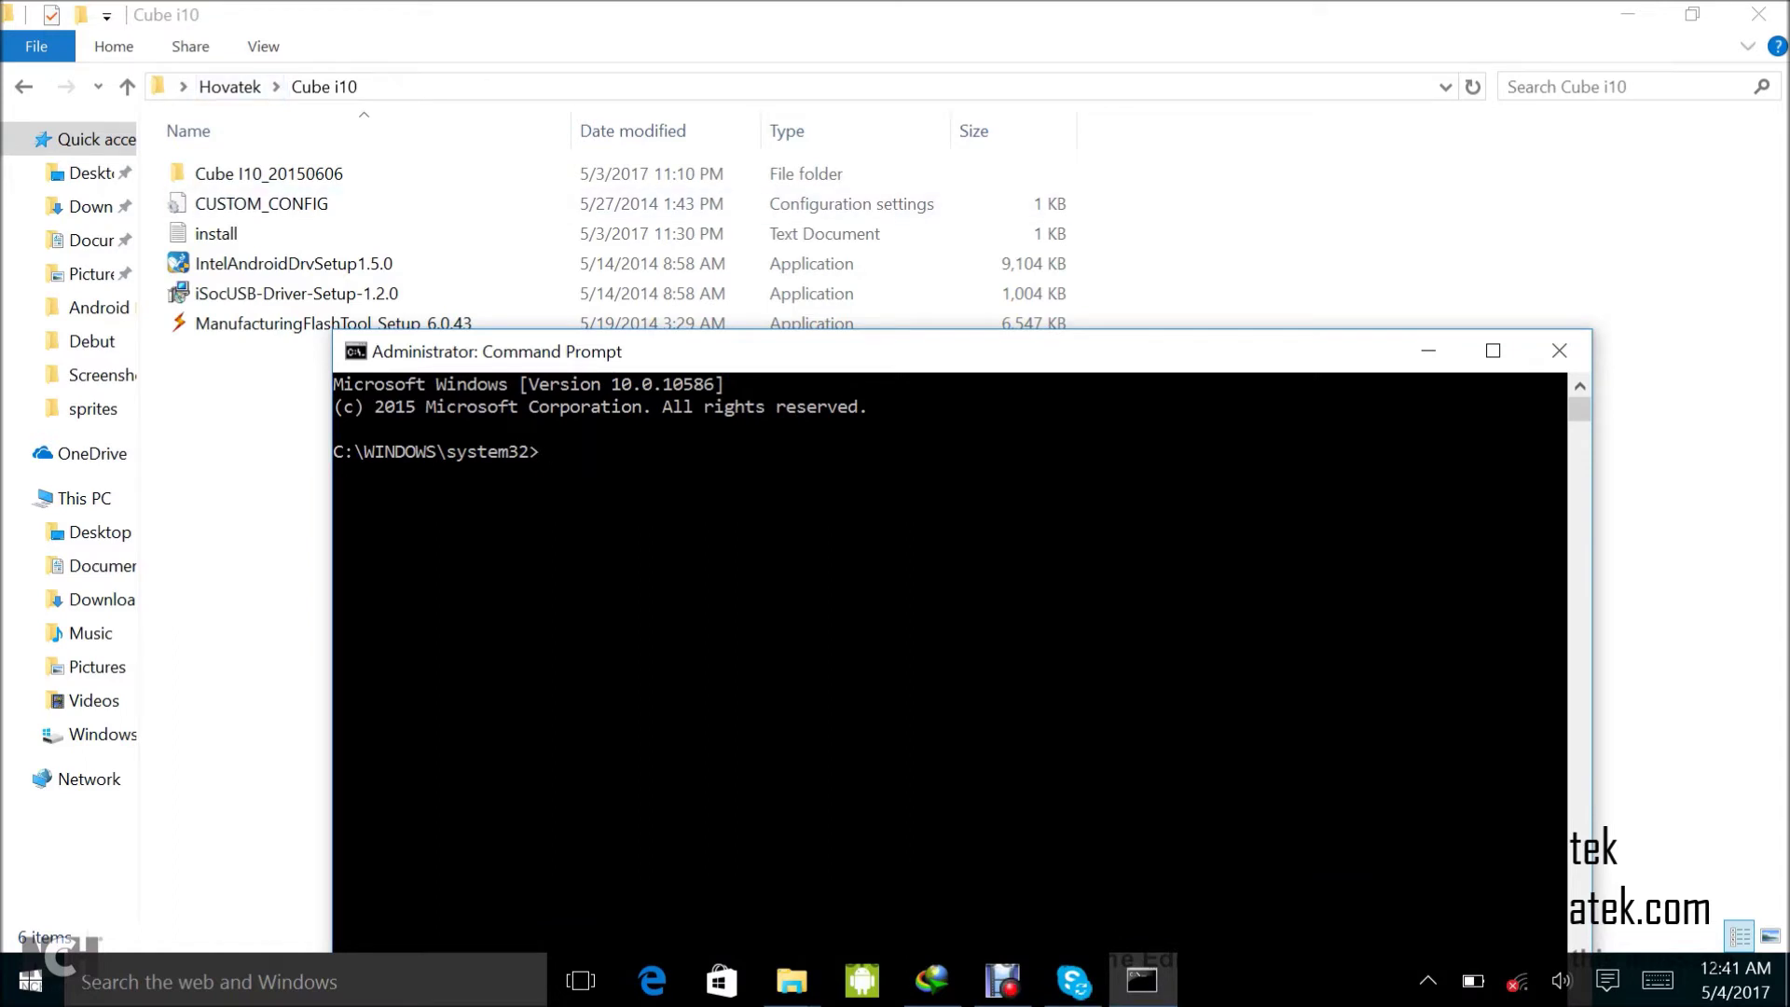
Move the prompt to C:\ and then into C:\Users, following along in File Explorer.
left_click(609, 451)
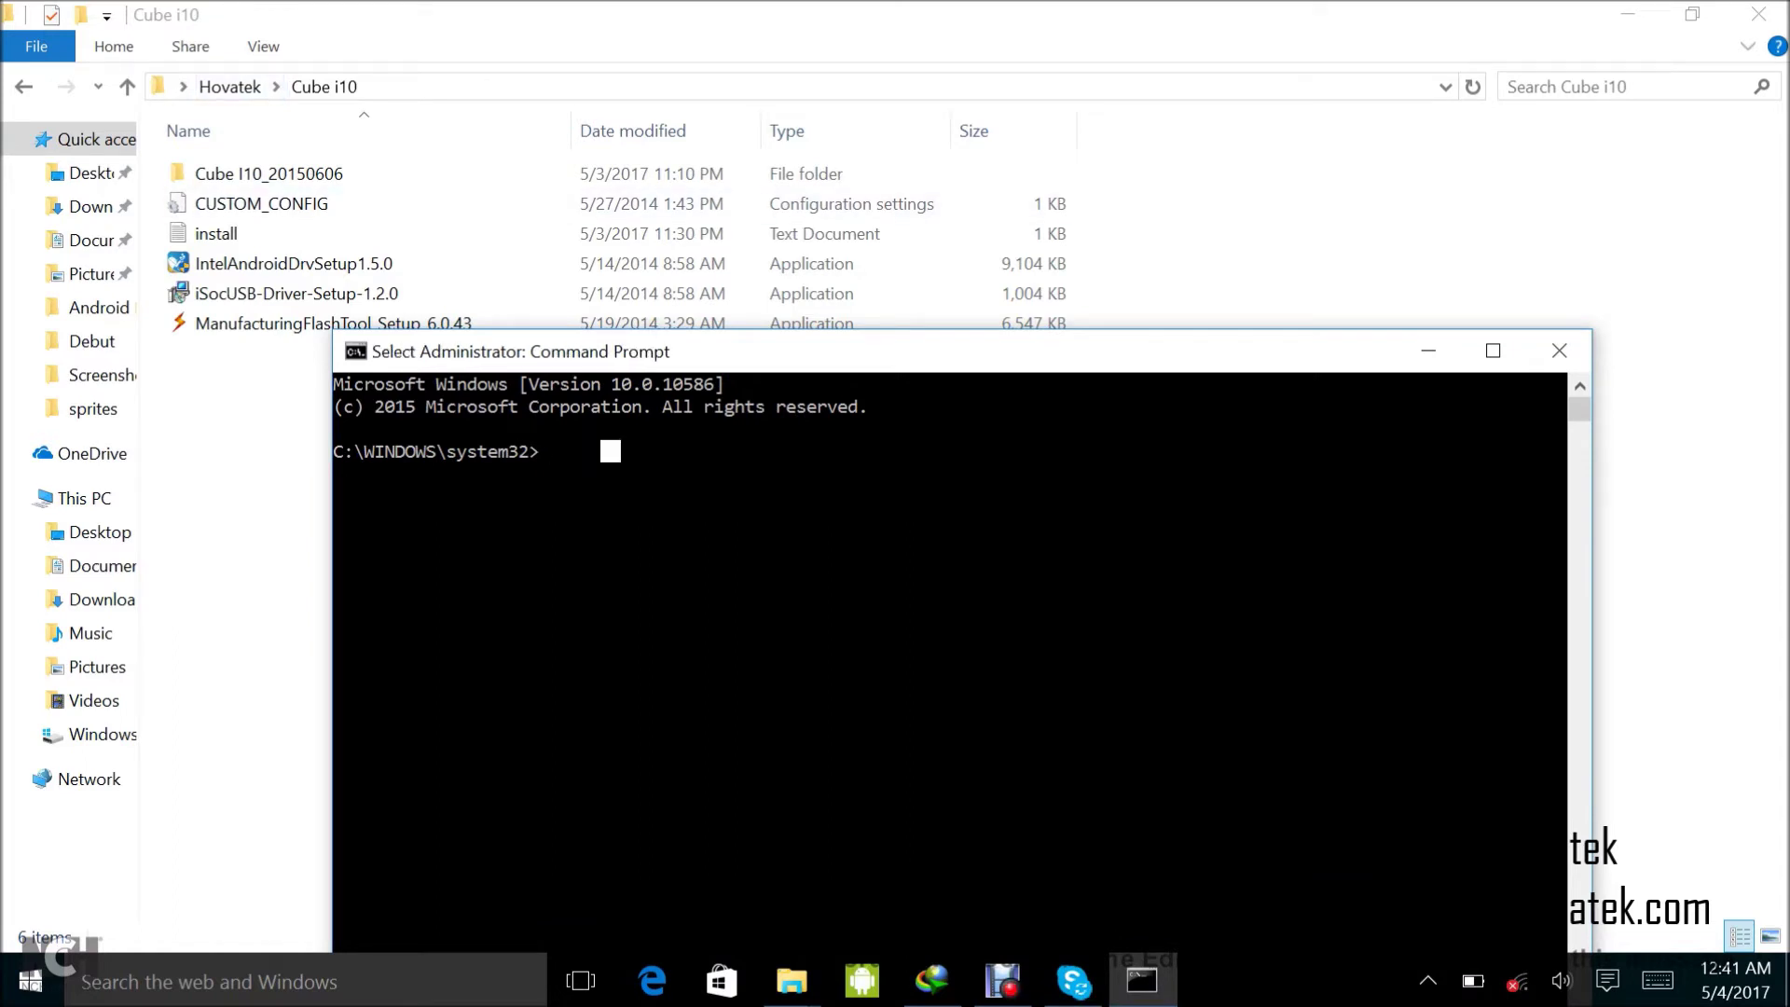
type("cd")
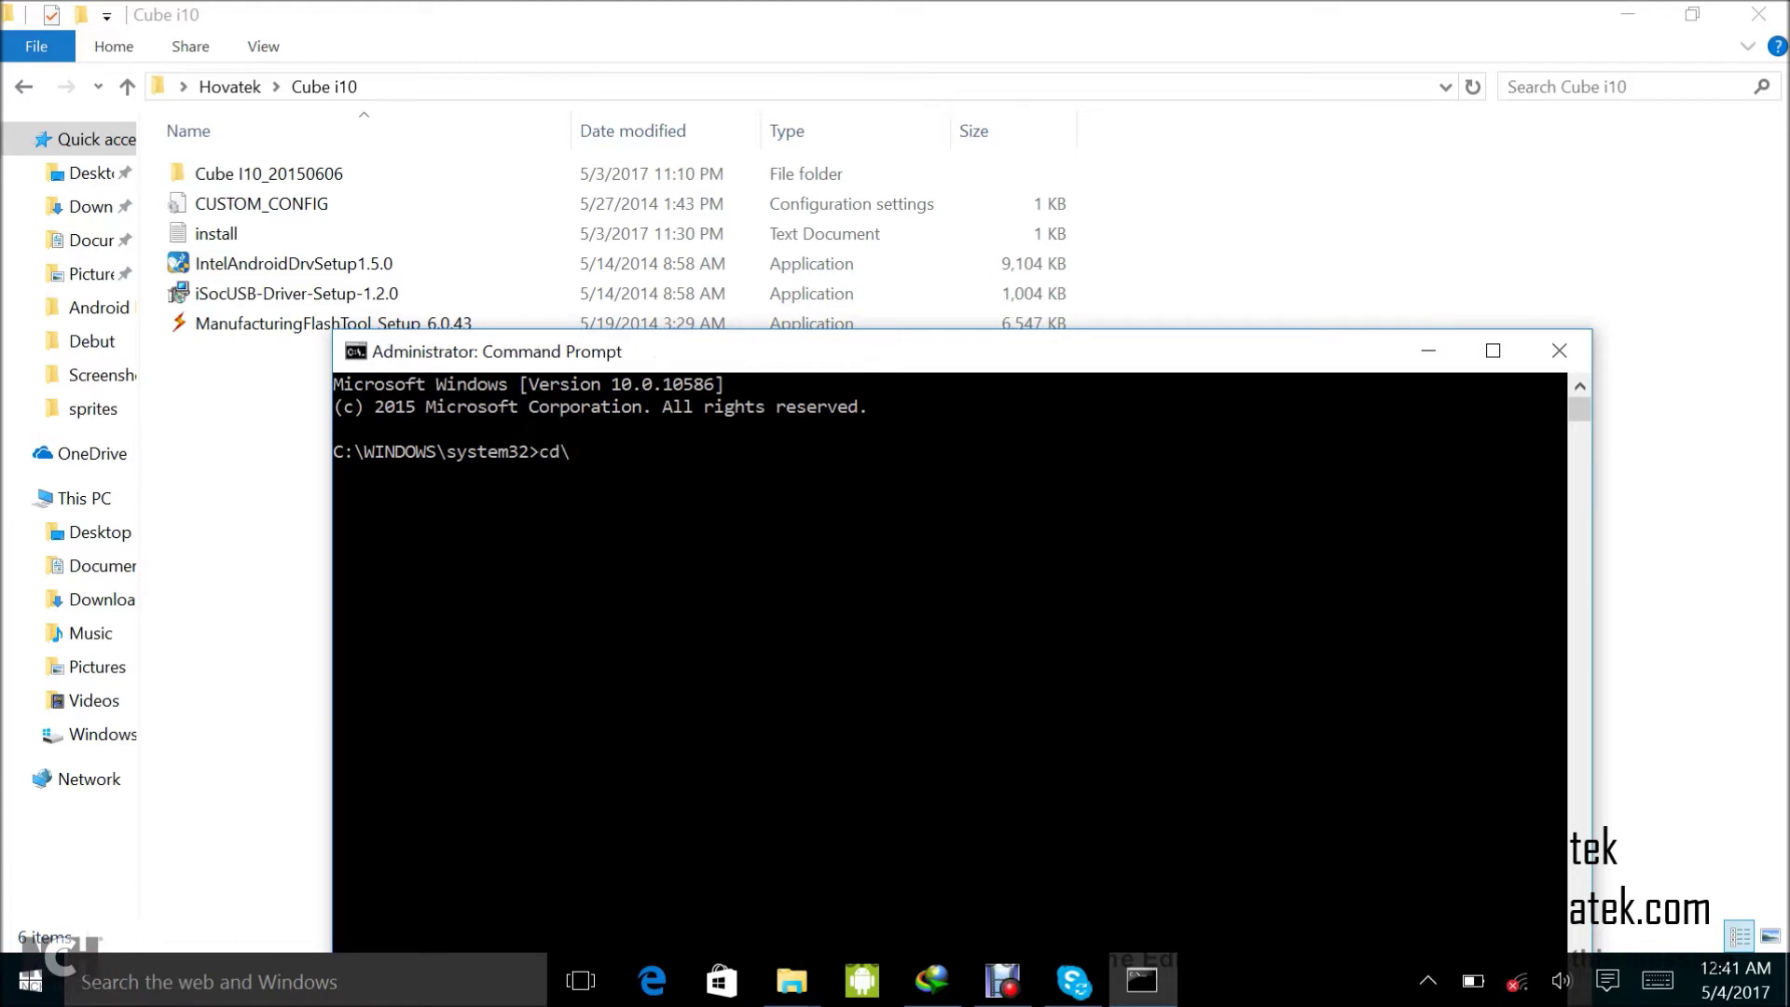
type("\\")
key("Return")
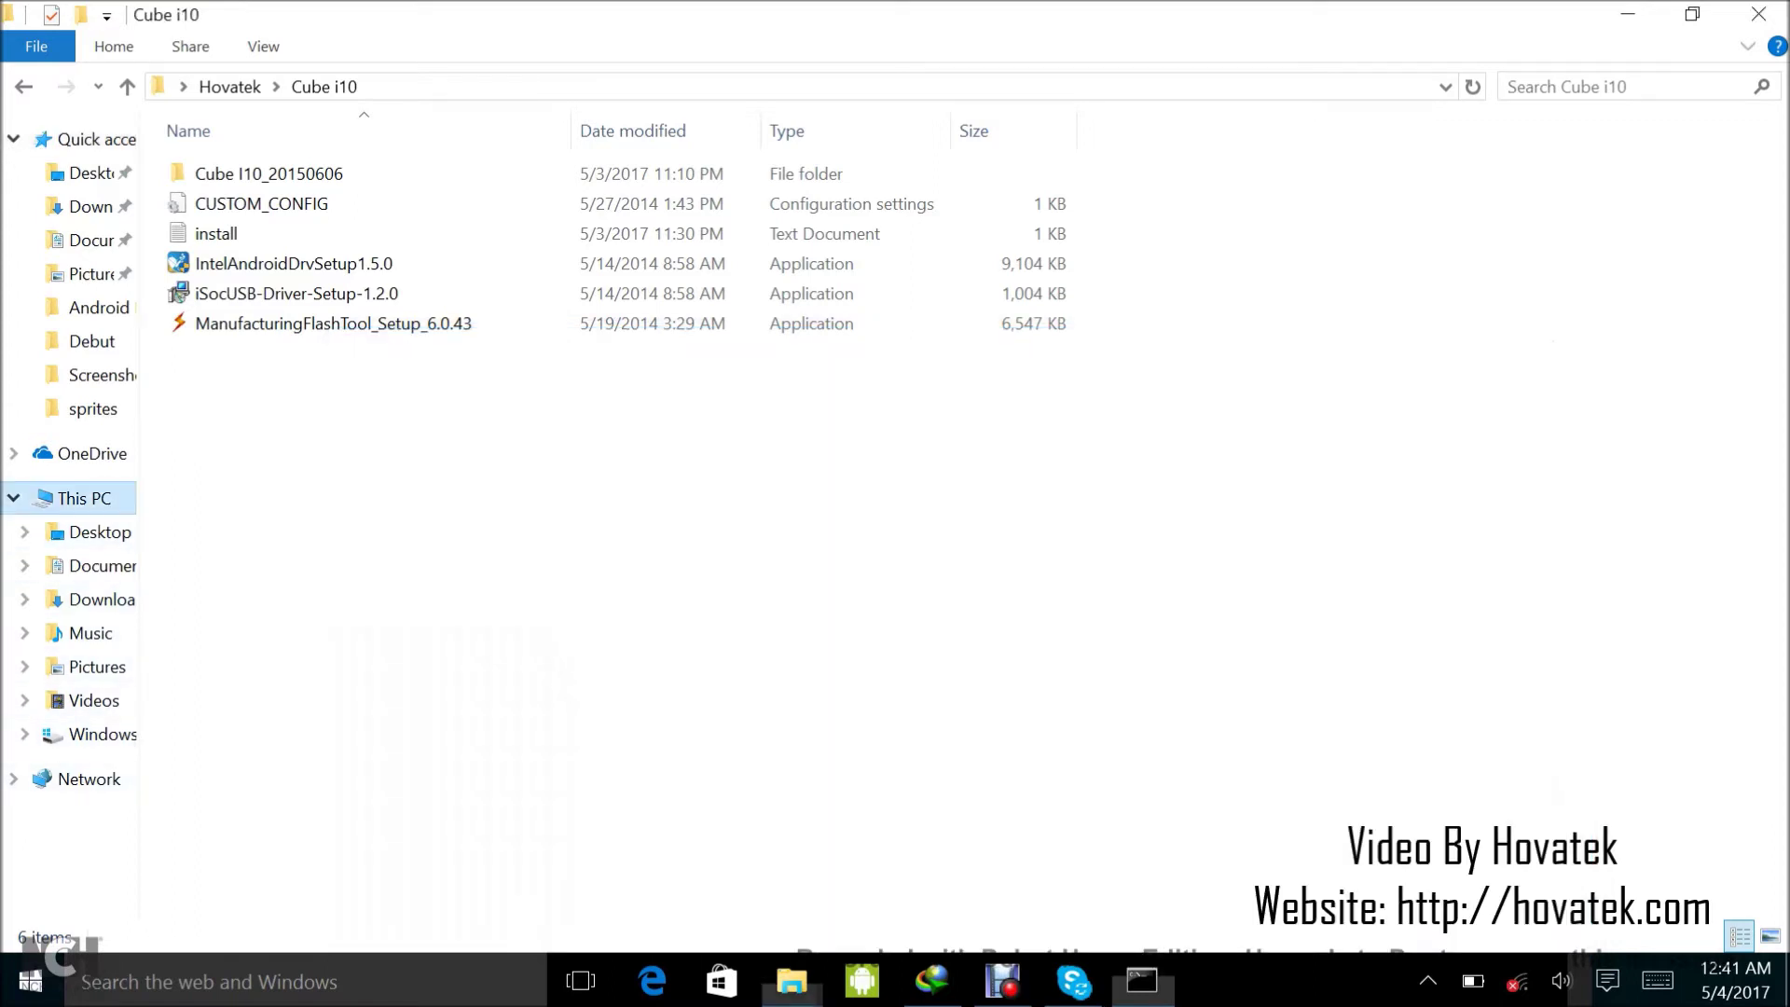
left_click(84, 498)
left_click(335, 395)
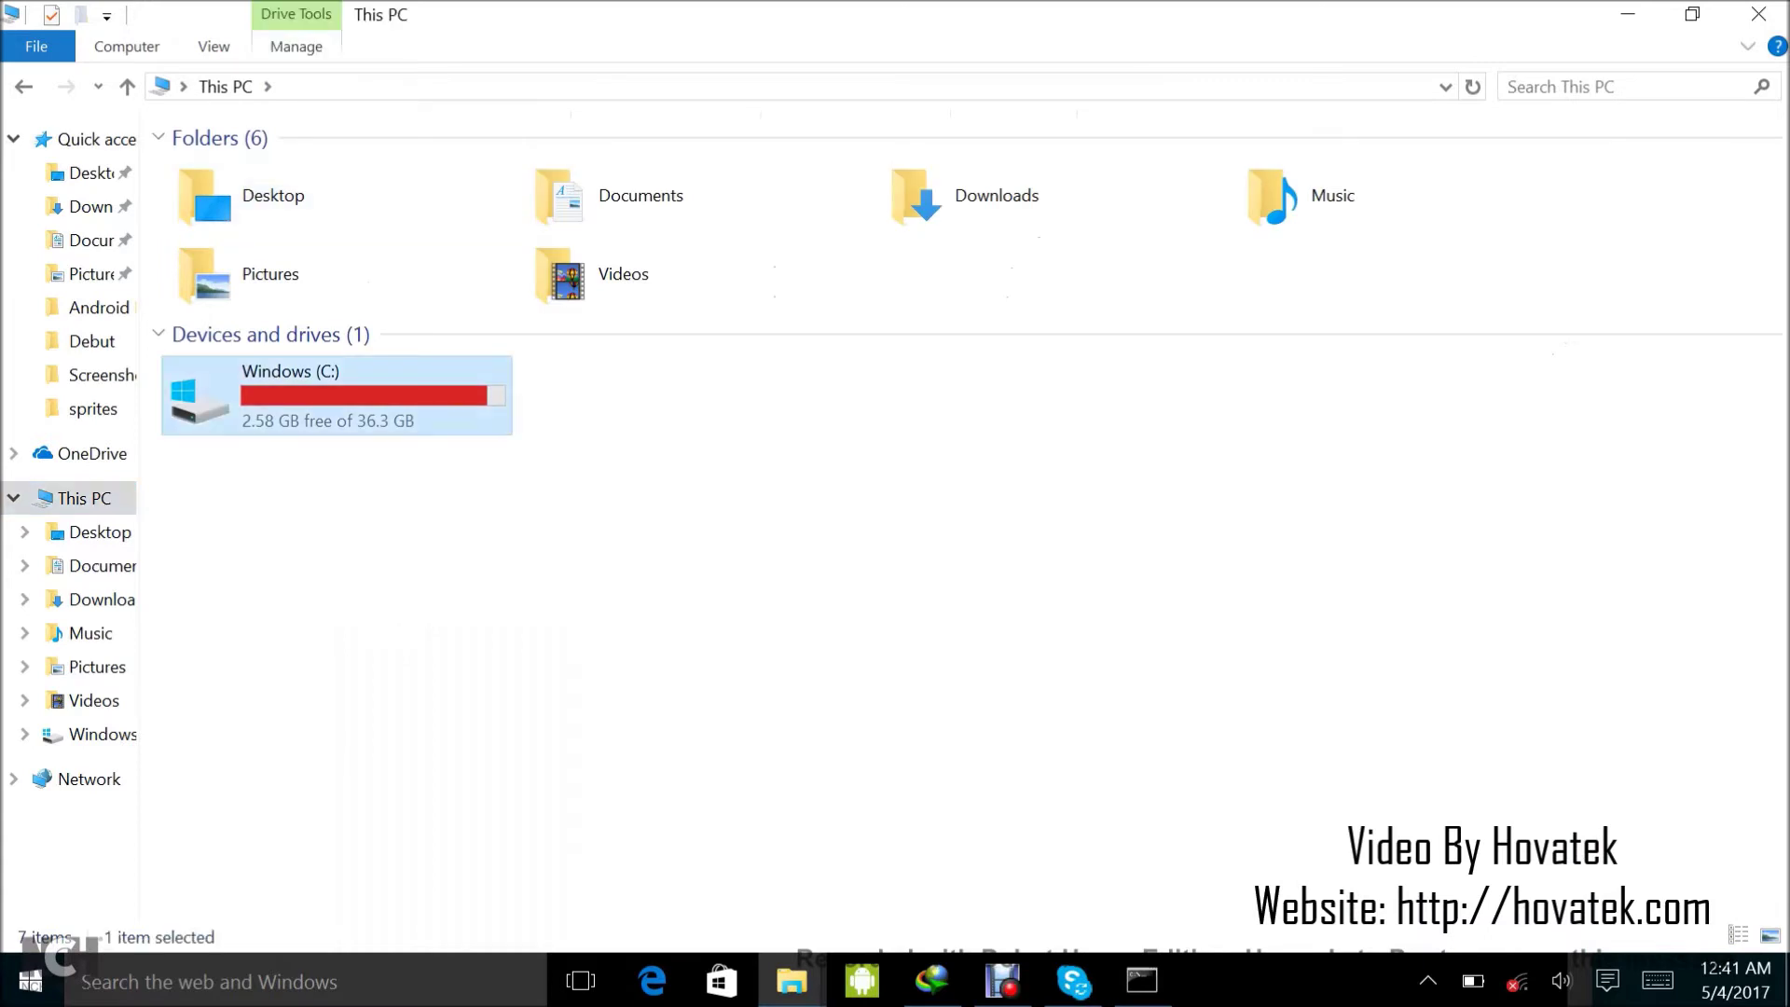
double_click(336, 395)
left_click(1142, 979)
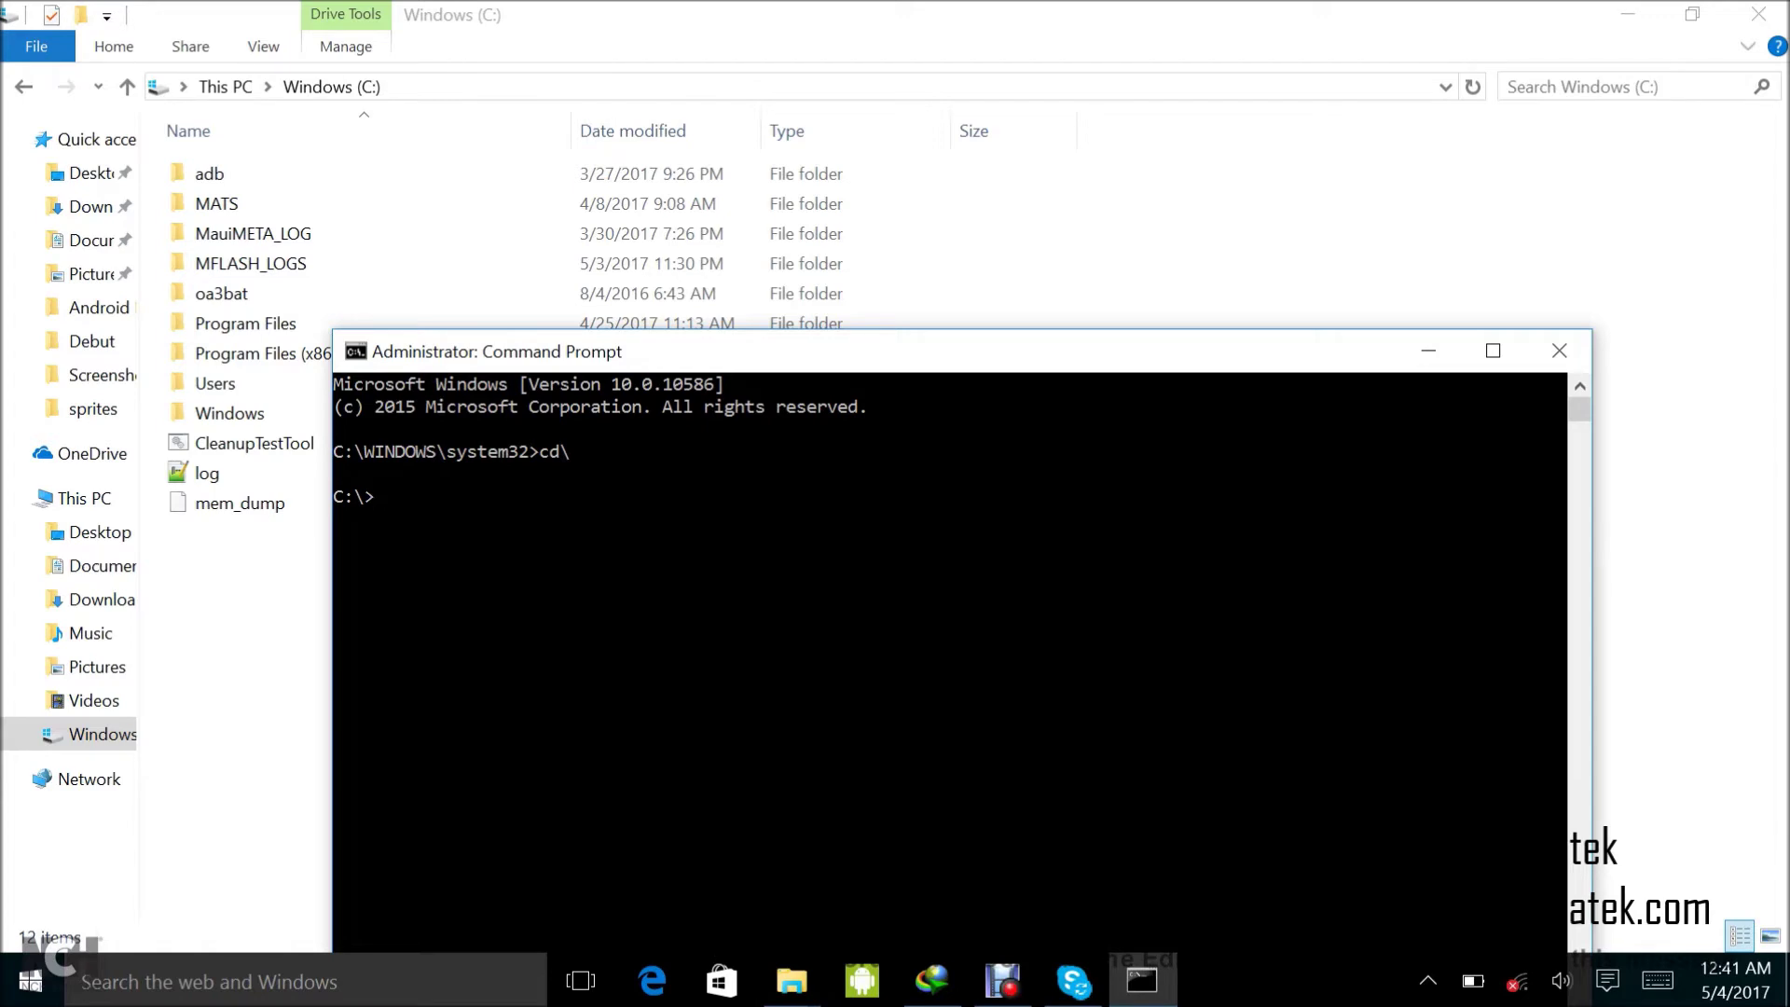
type("cd users")
key("Return")
double_click(214, 383)
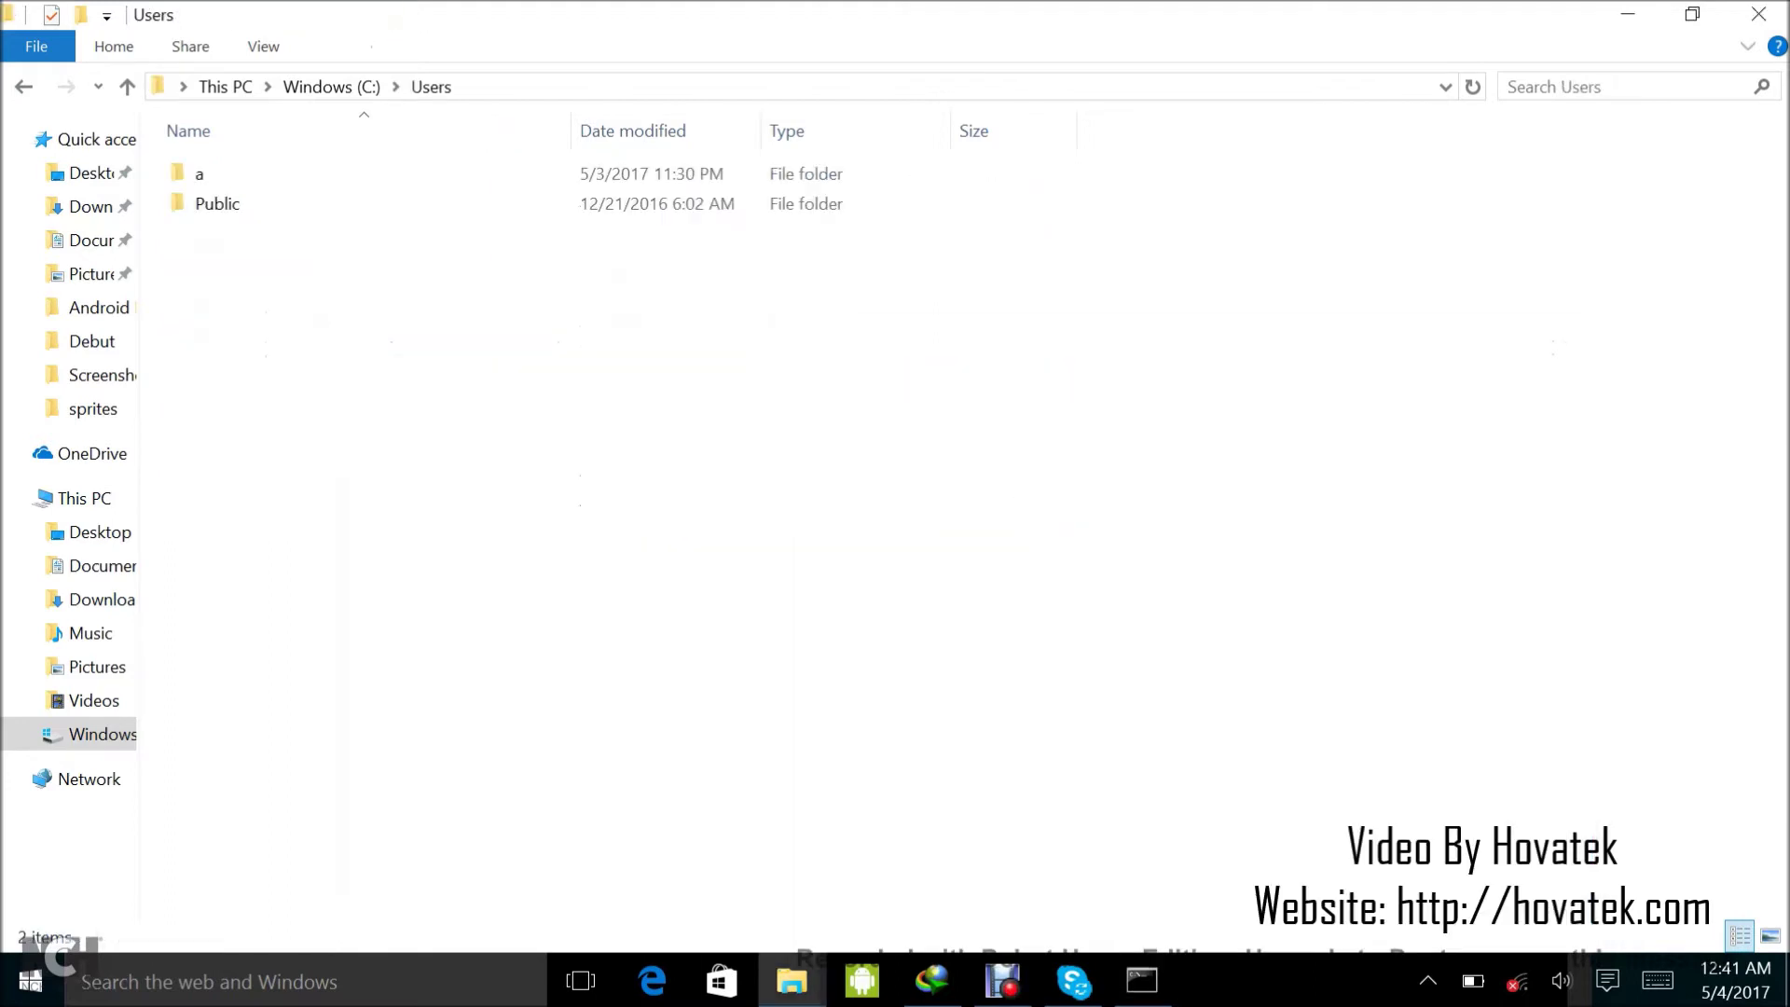
Change the prompt into the user's folder and then Desktop, mirroring each in Explorer.
left_click(1142, 979)
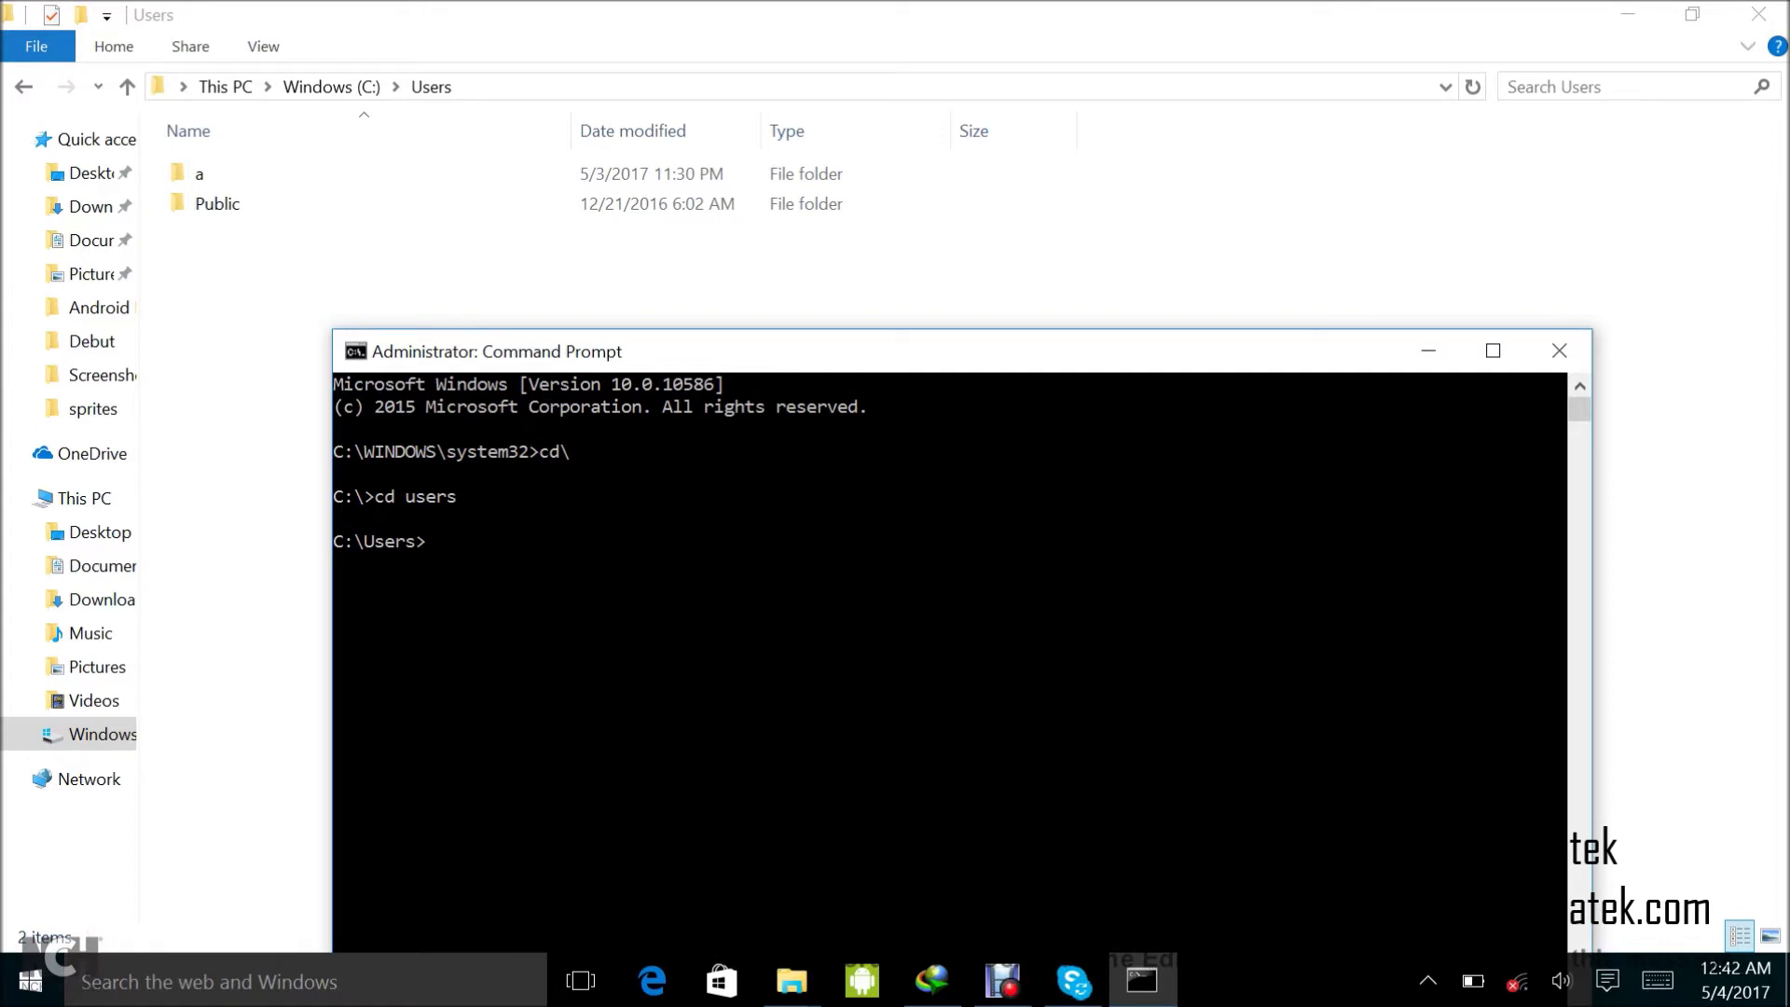
type("cd a")
key("Return")
double_click(198, 174)
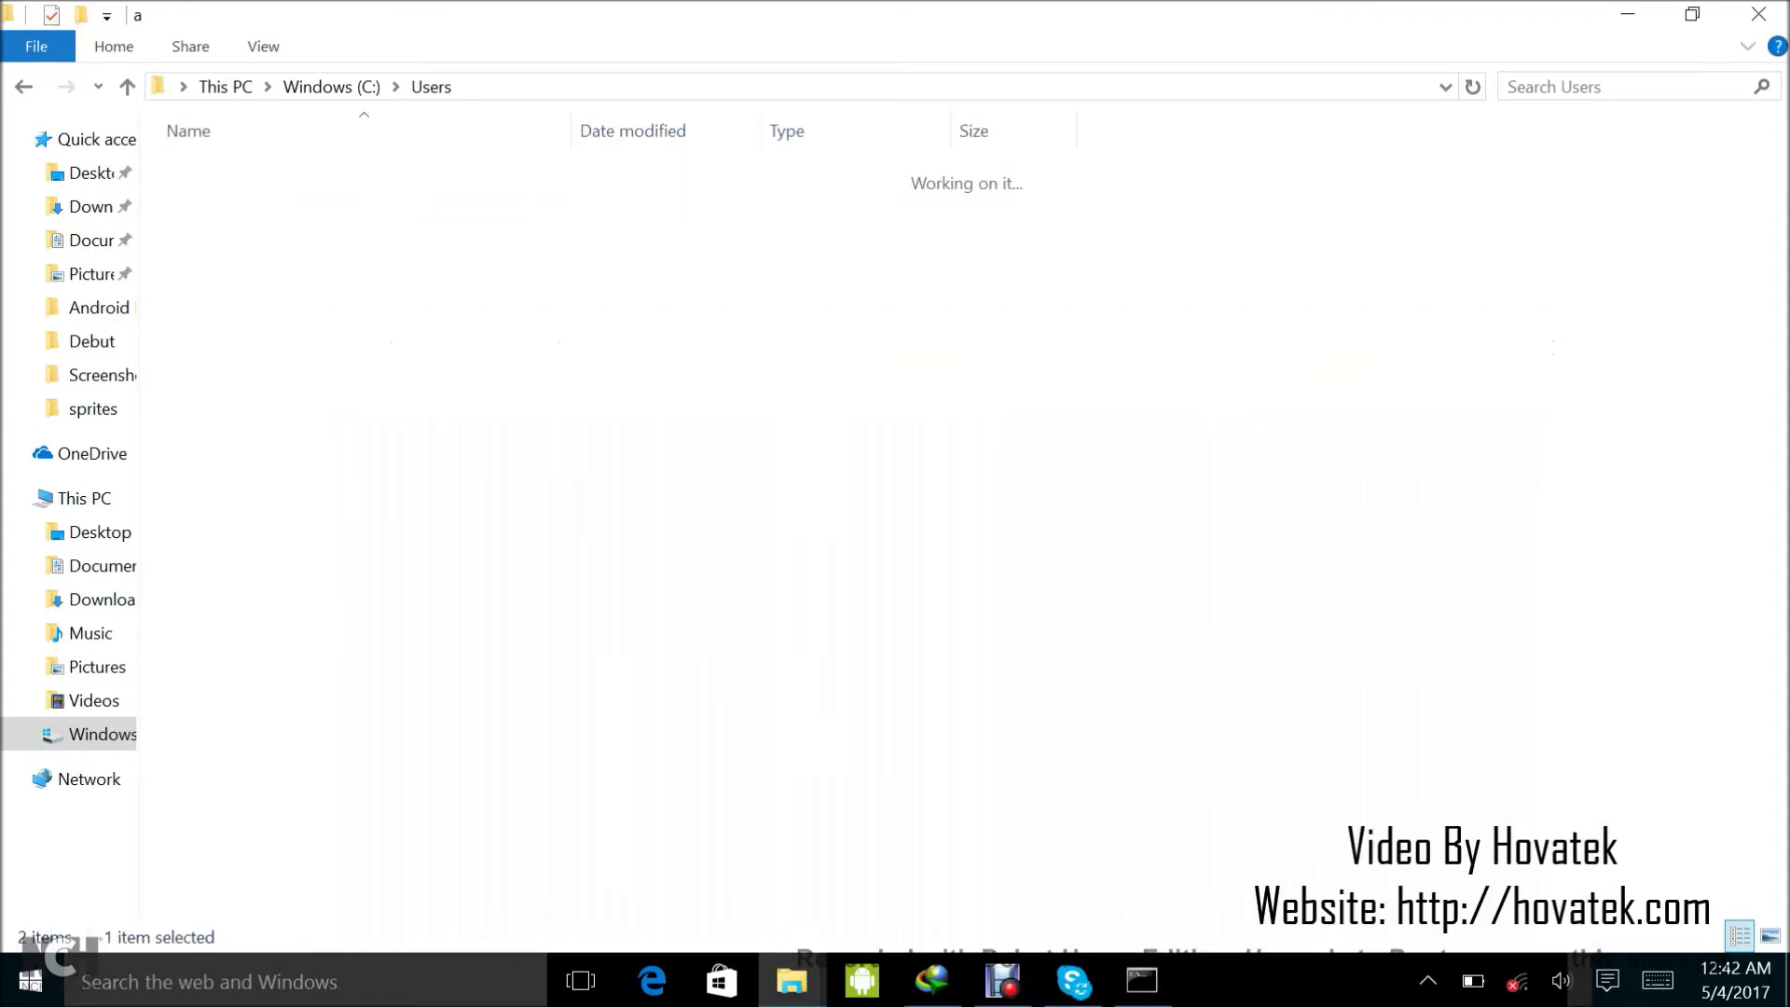
left_click(1142, 979)
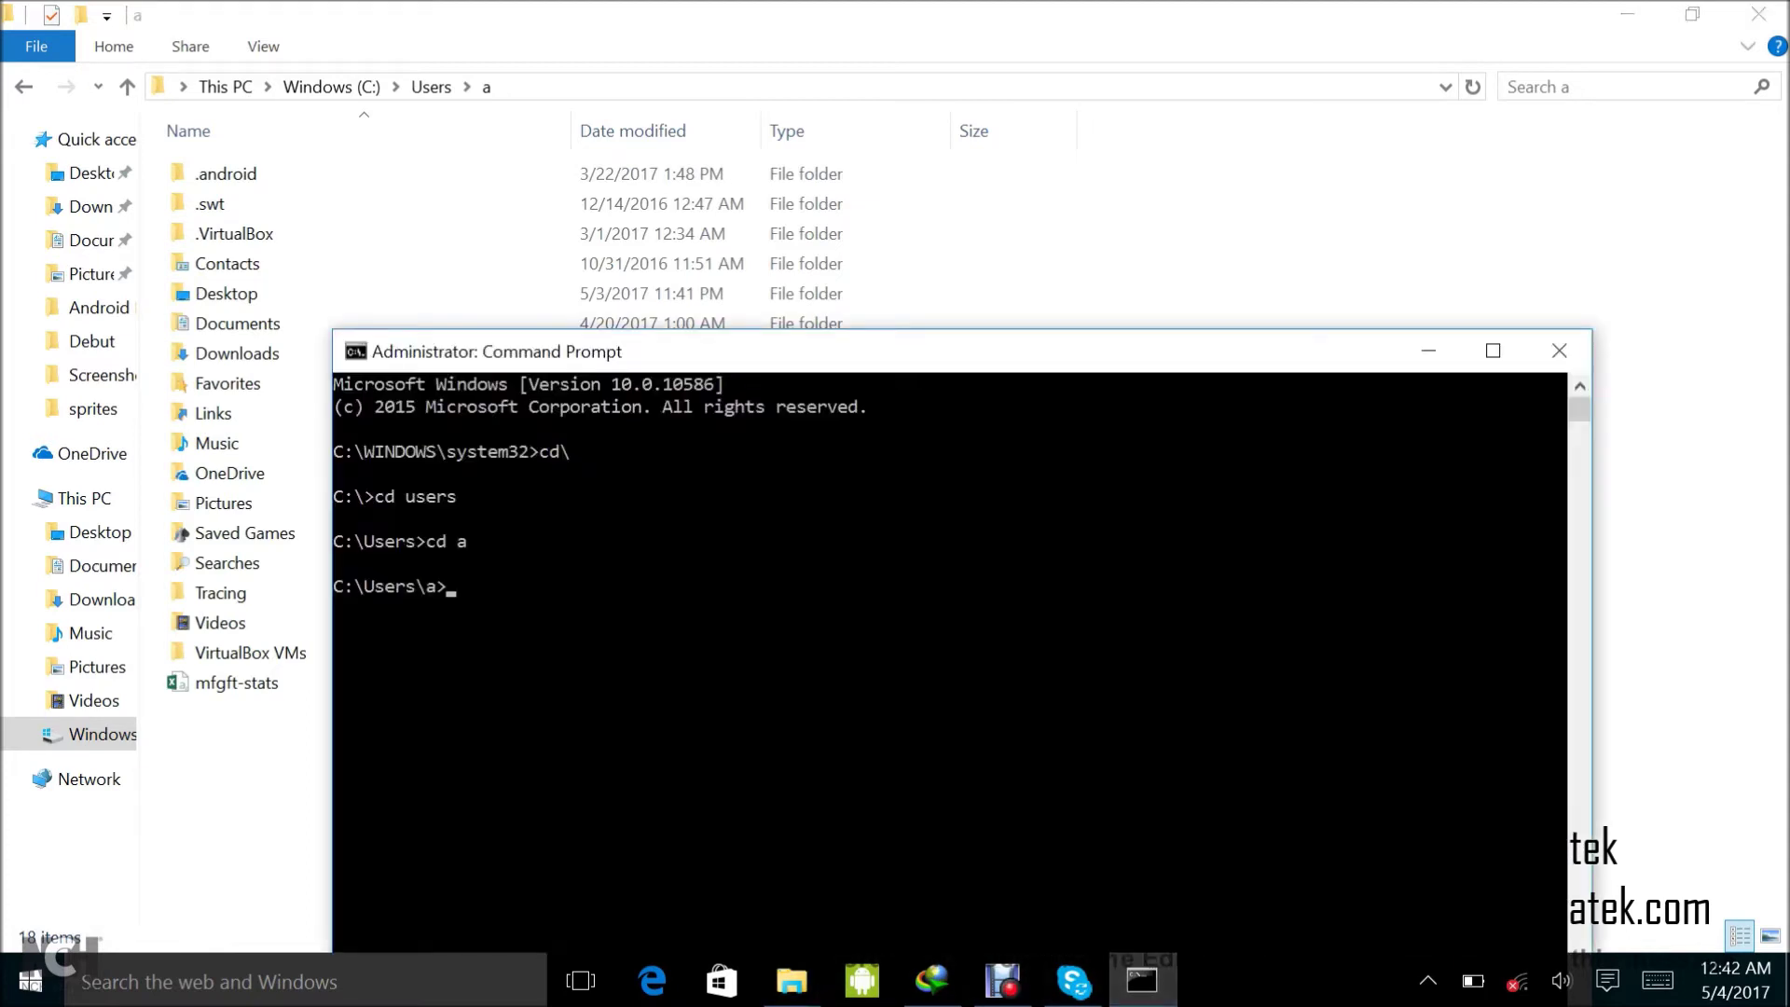
type("cd desktop")
key("Return")
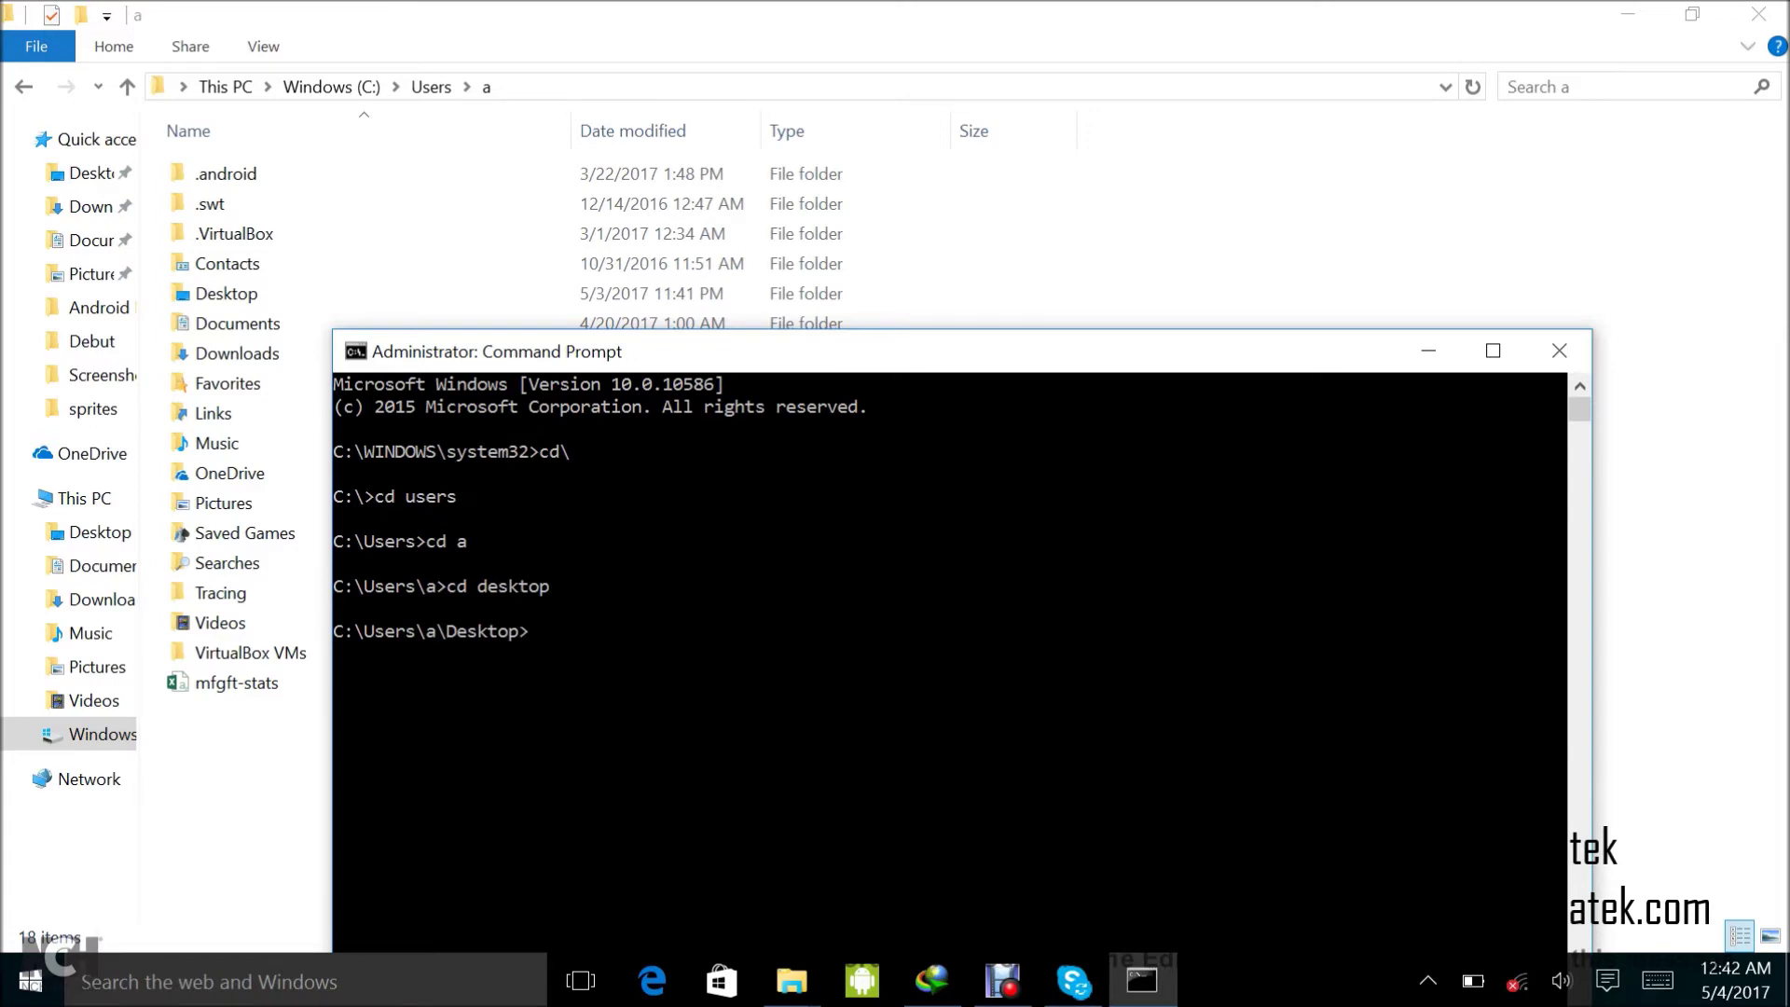
double_click(234, 293)
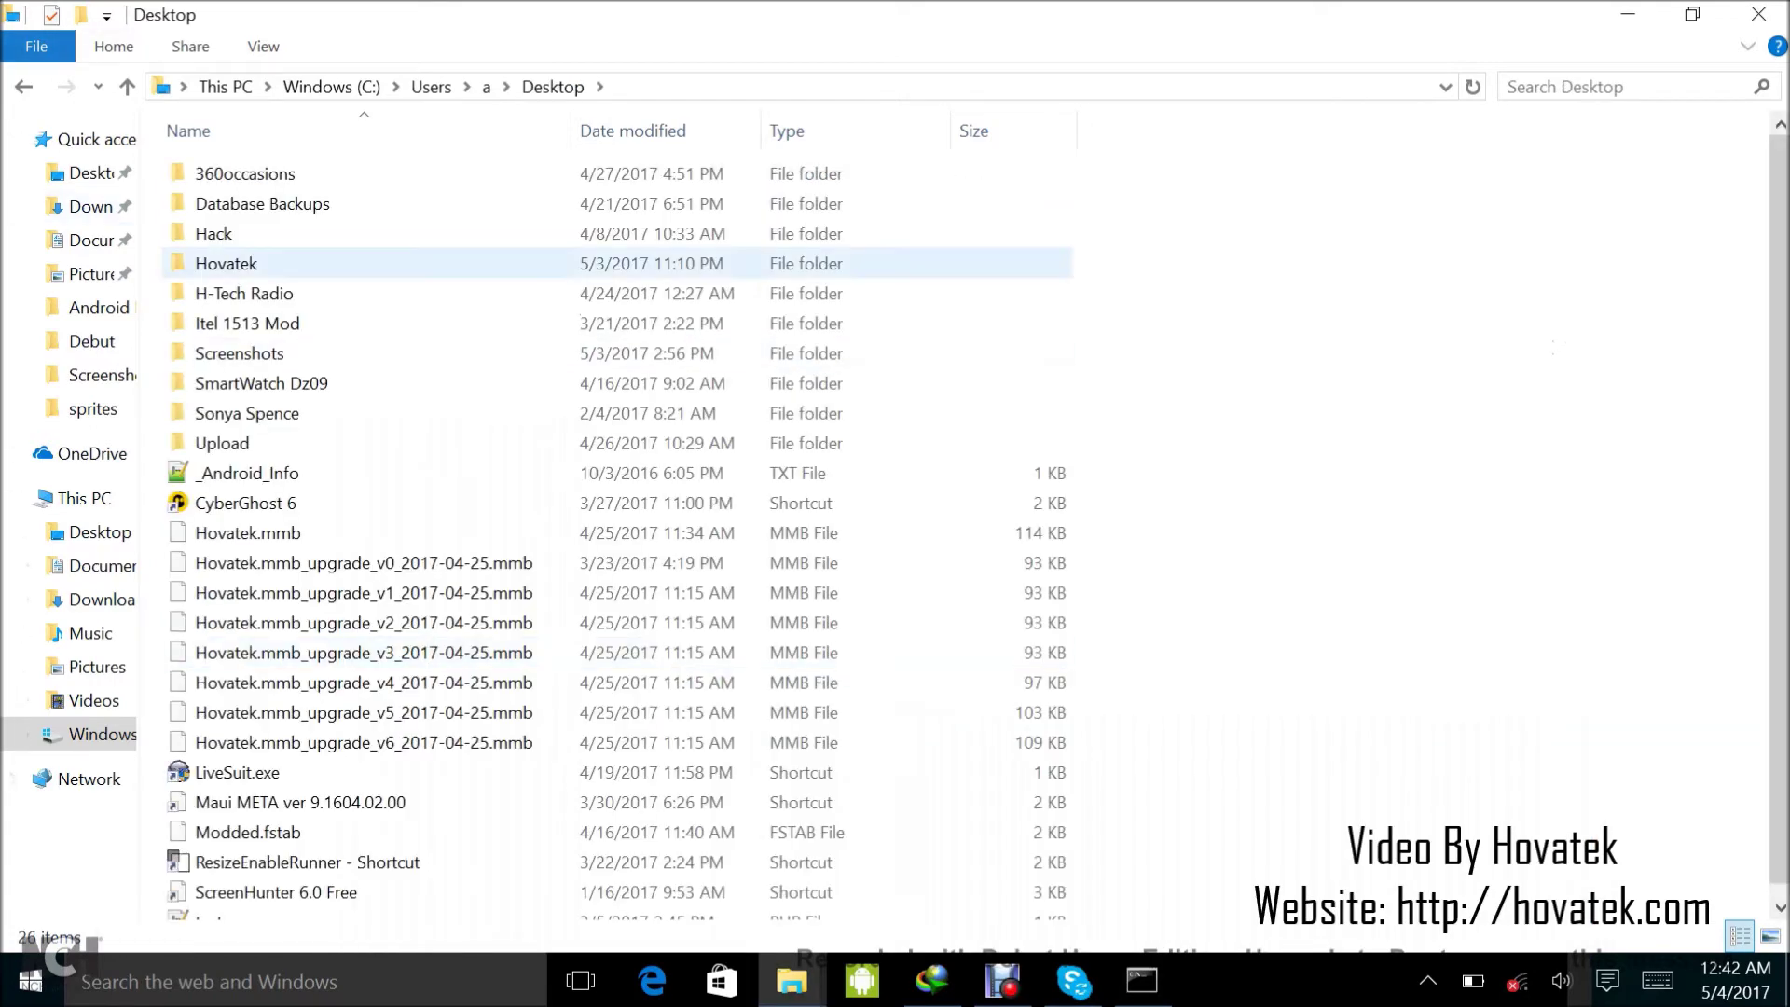
Continue with cd hovatek and cd cube i10, opening the same folders in Explorer.
left_click(1141, 979)
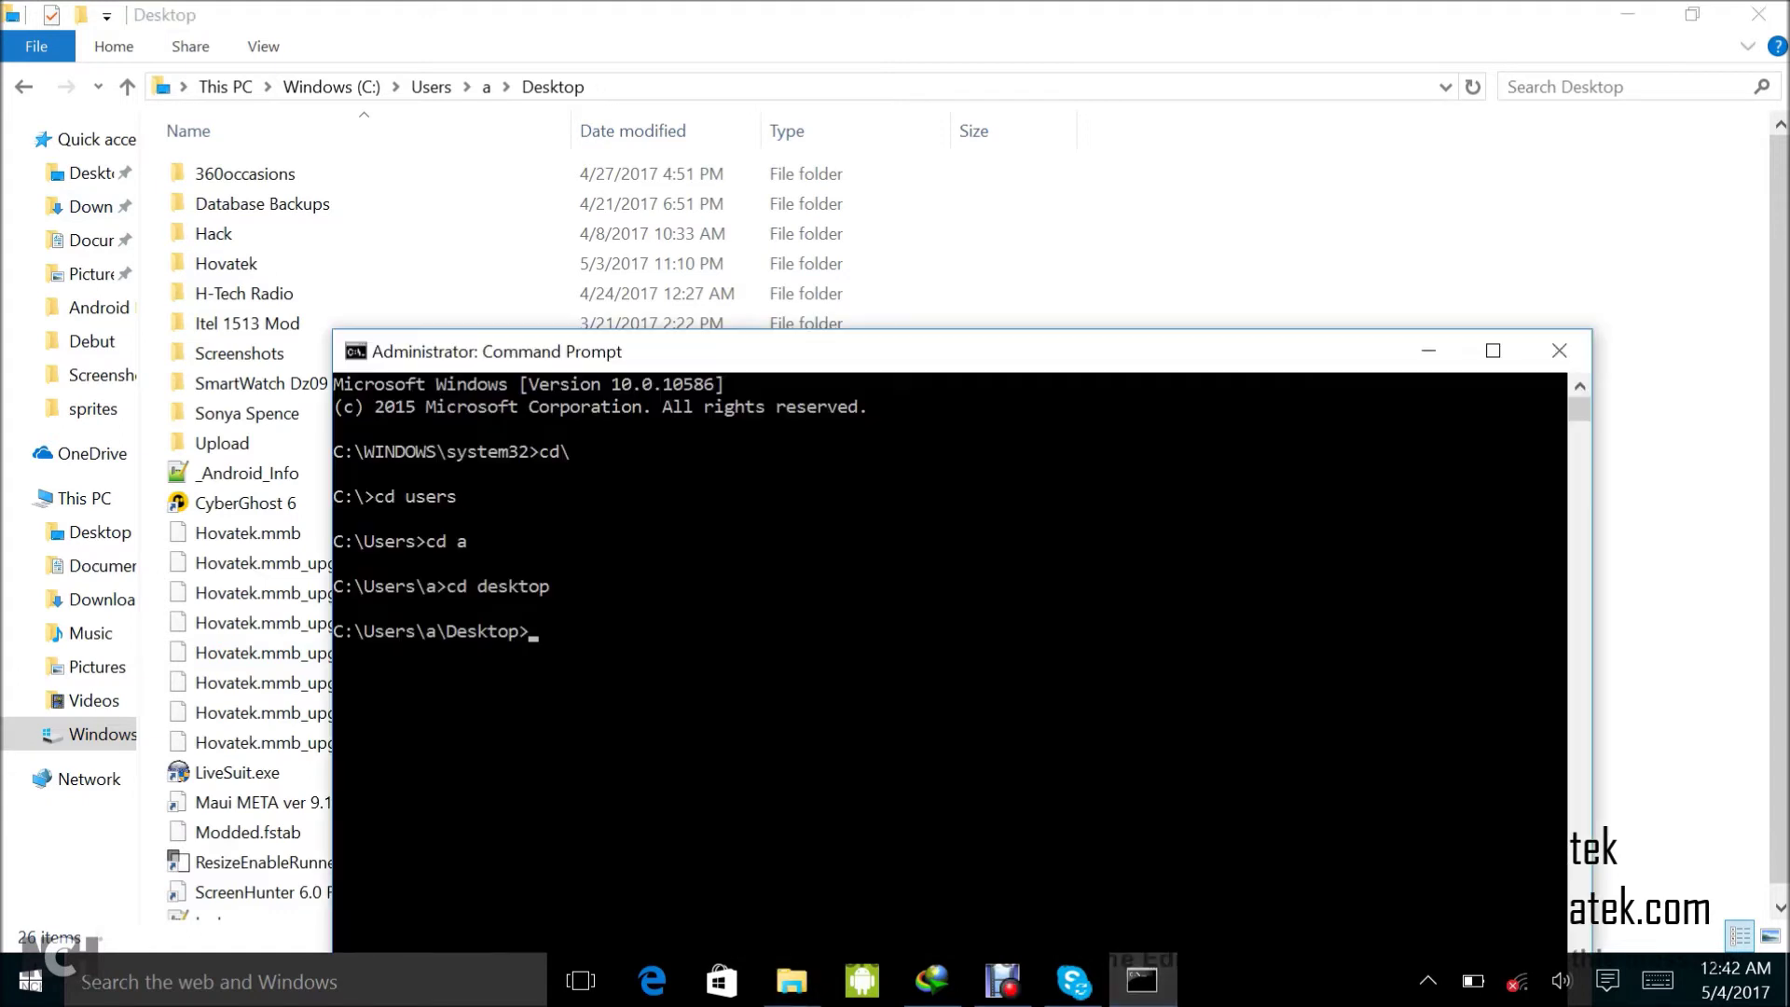
type("cd hovatek")
key("Return")
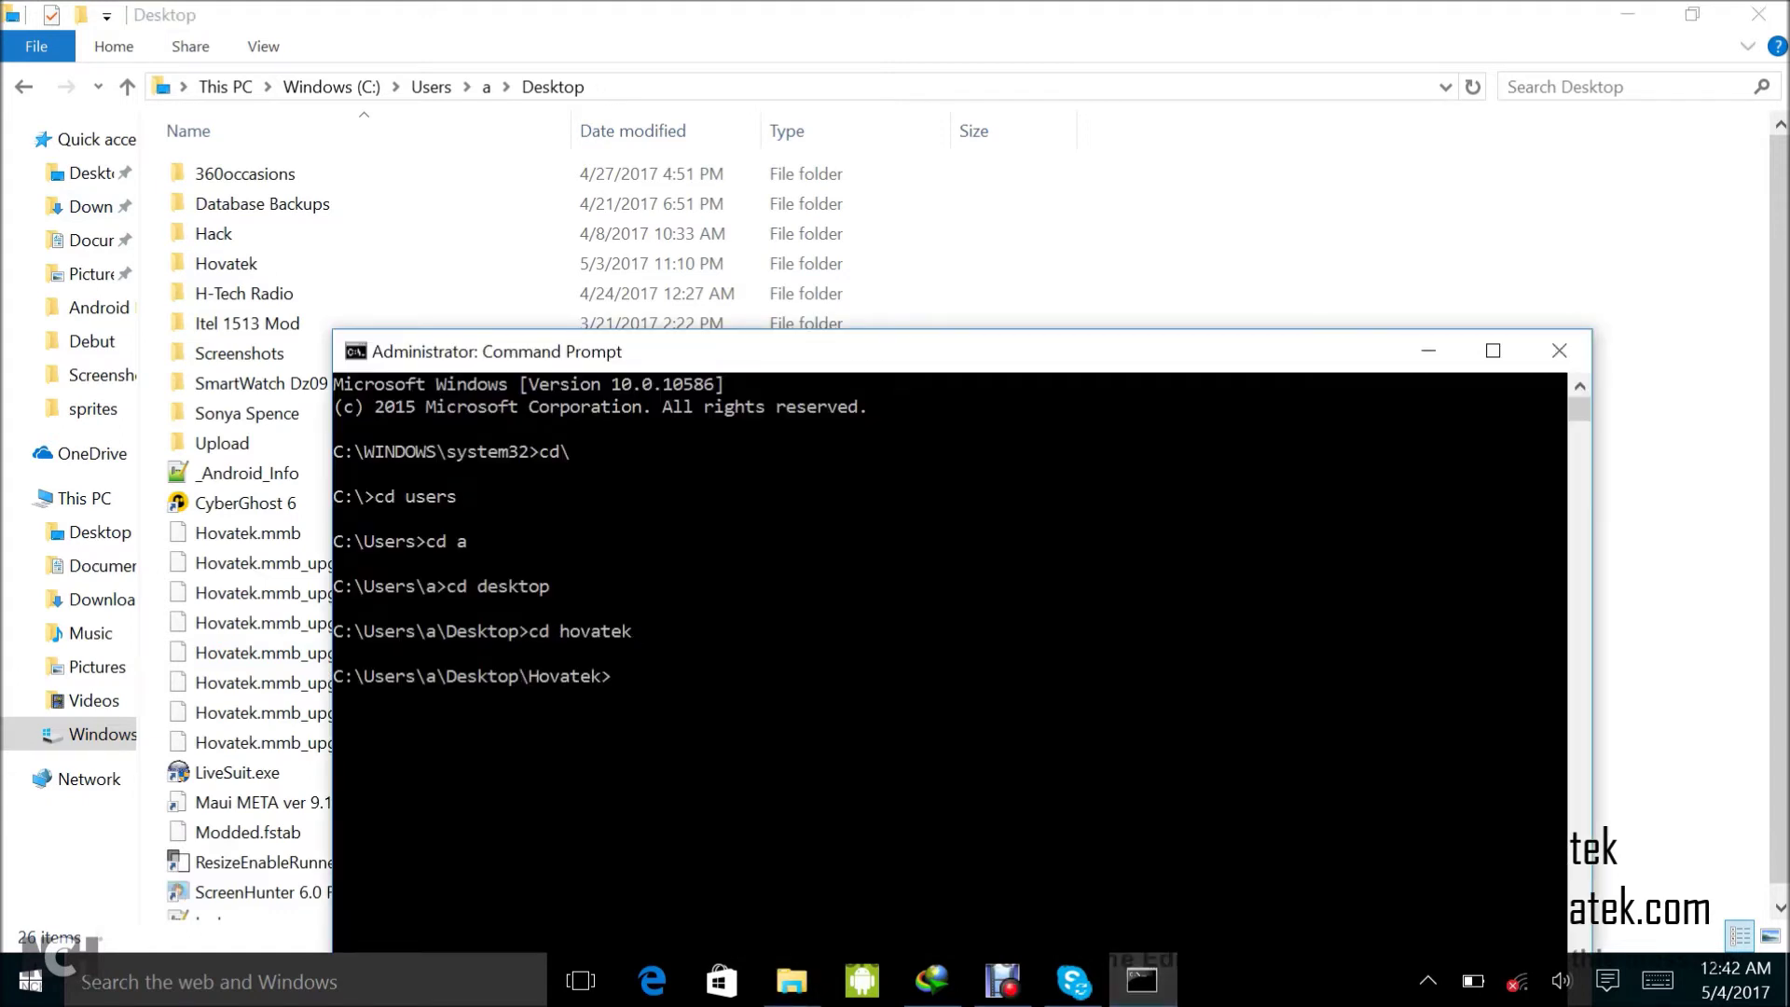
double_click(226, 263)
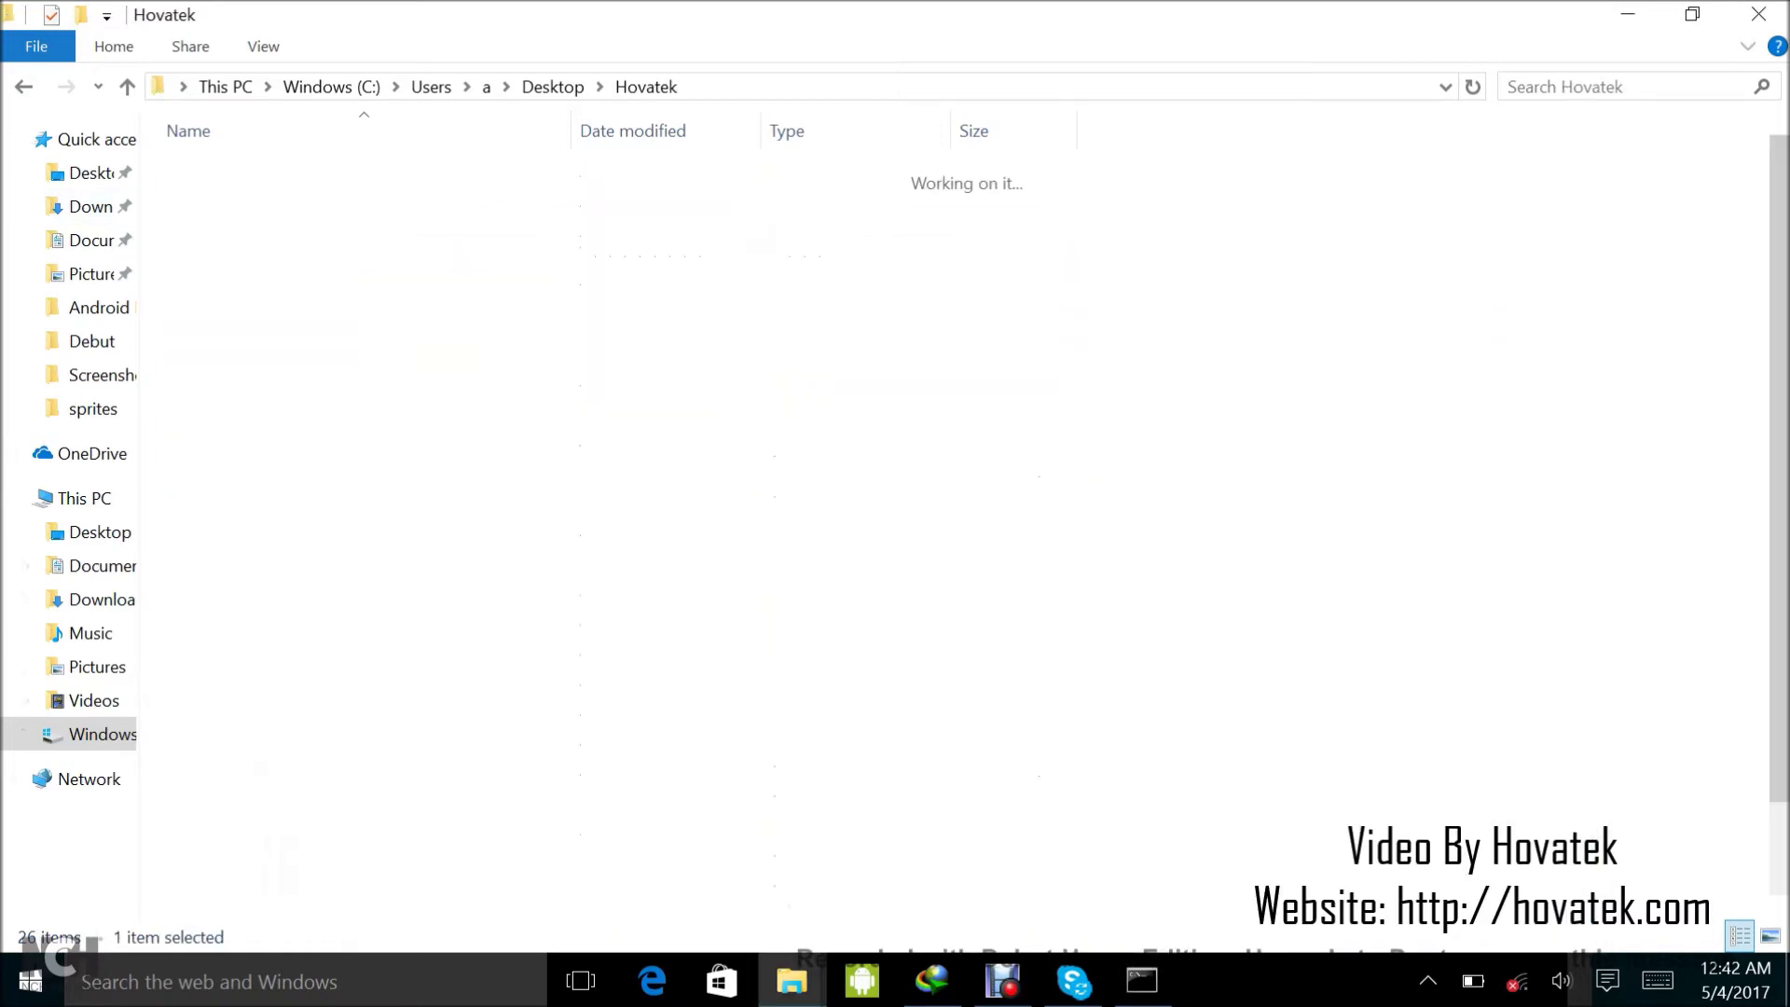
key("alt+Tab")
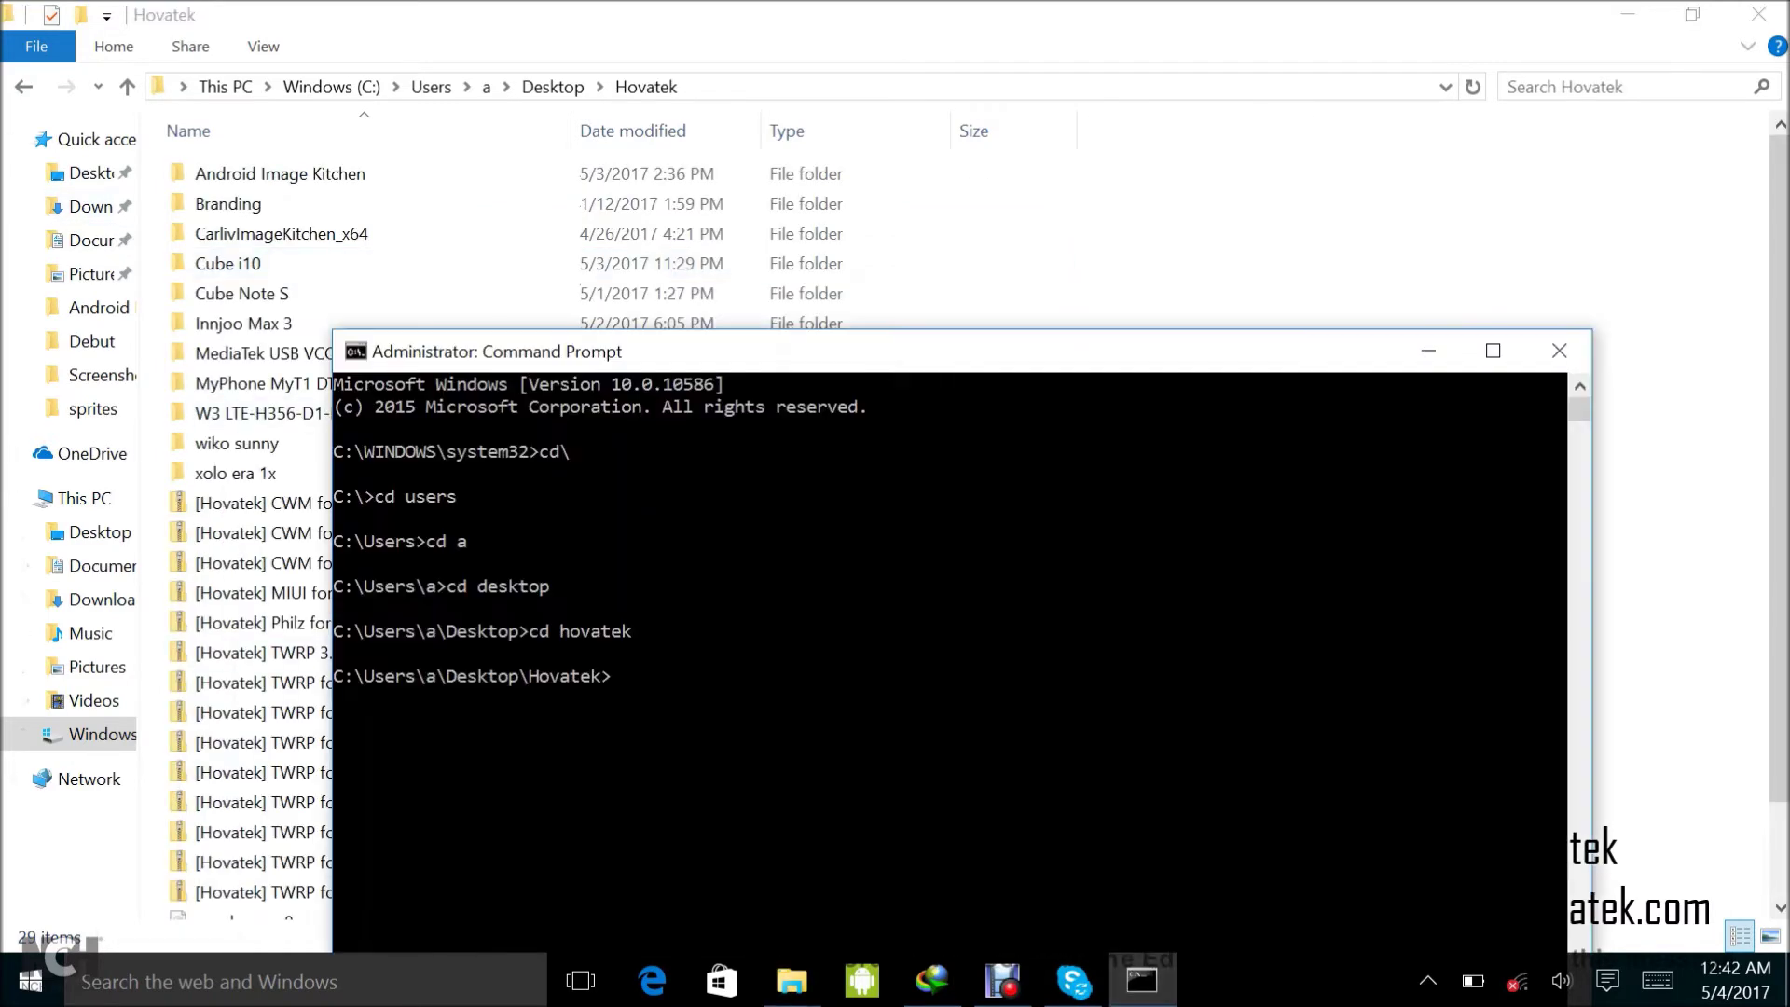
type("cd cube i10")
key("Return")
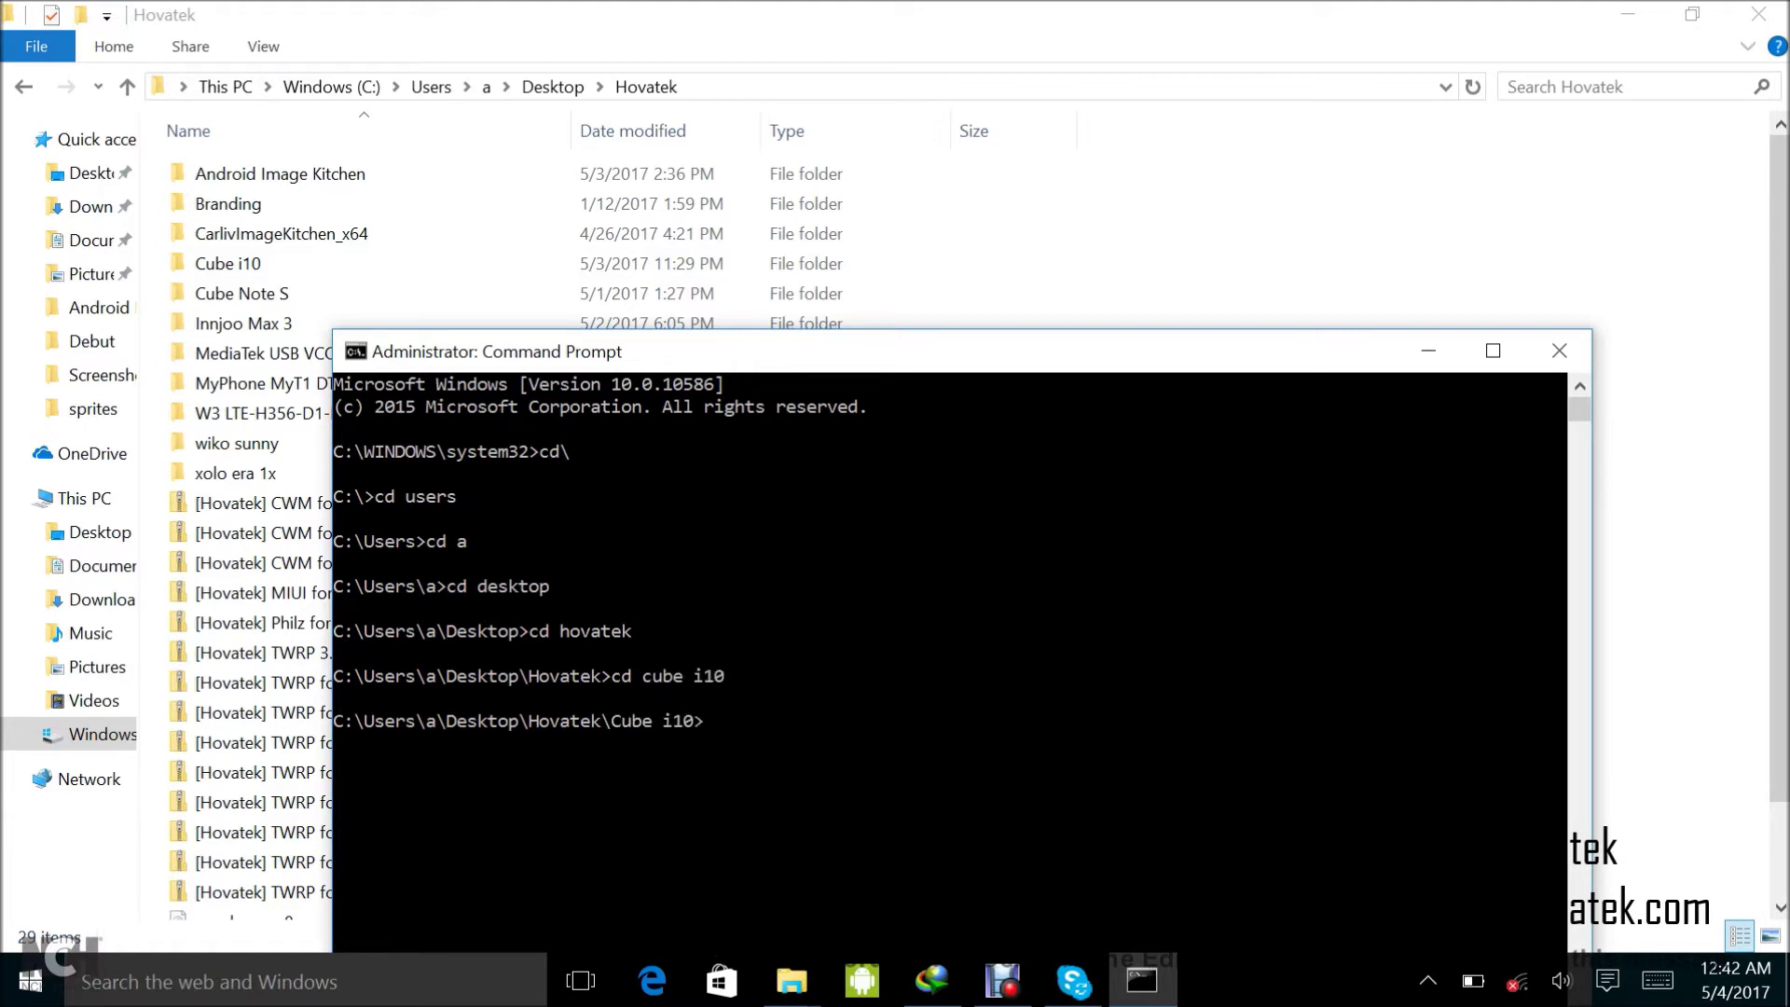
double_click(227, 263)
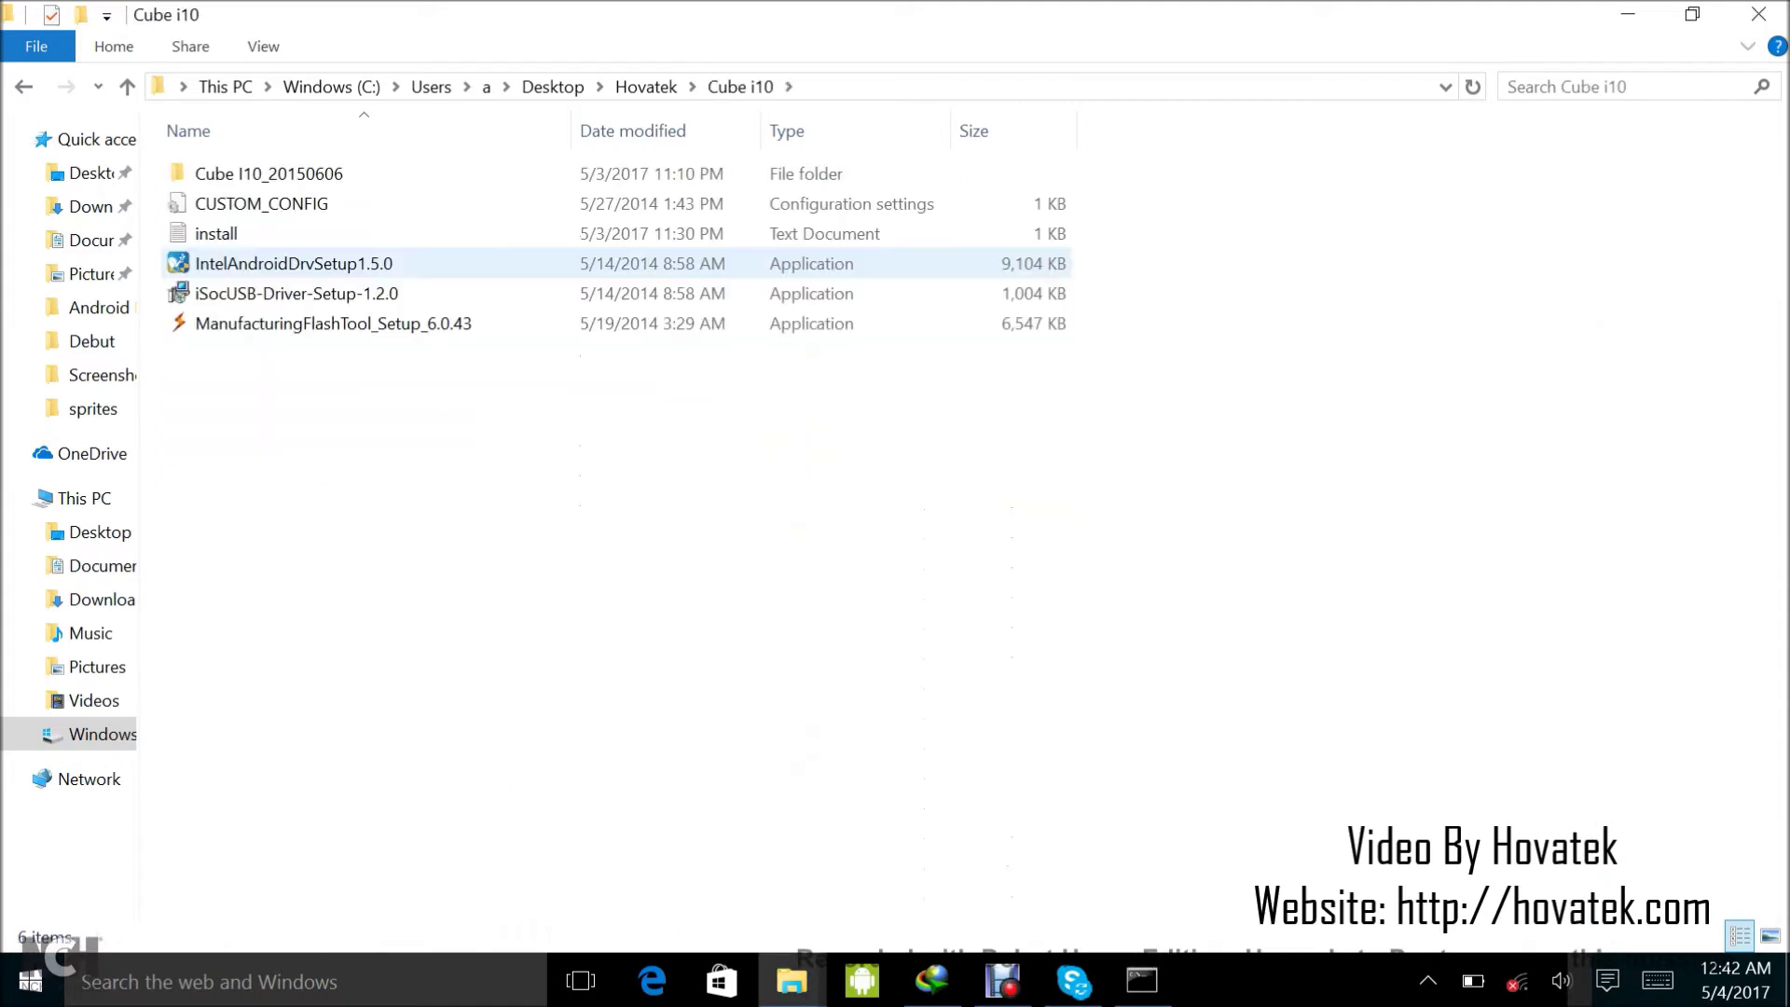
key("alt+Tab")
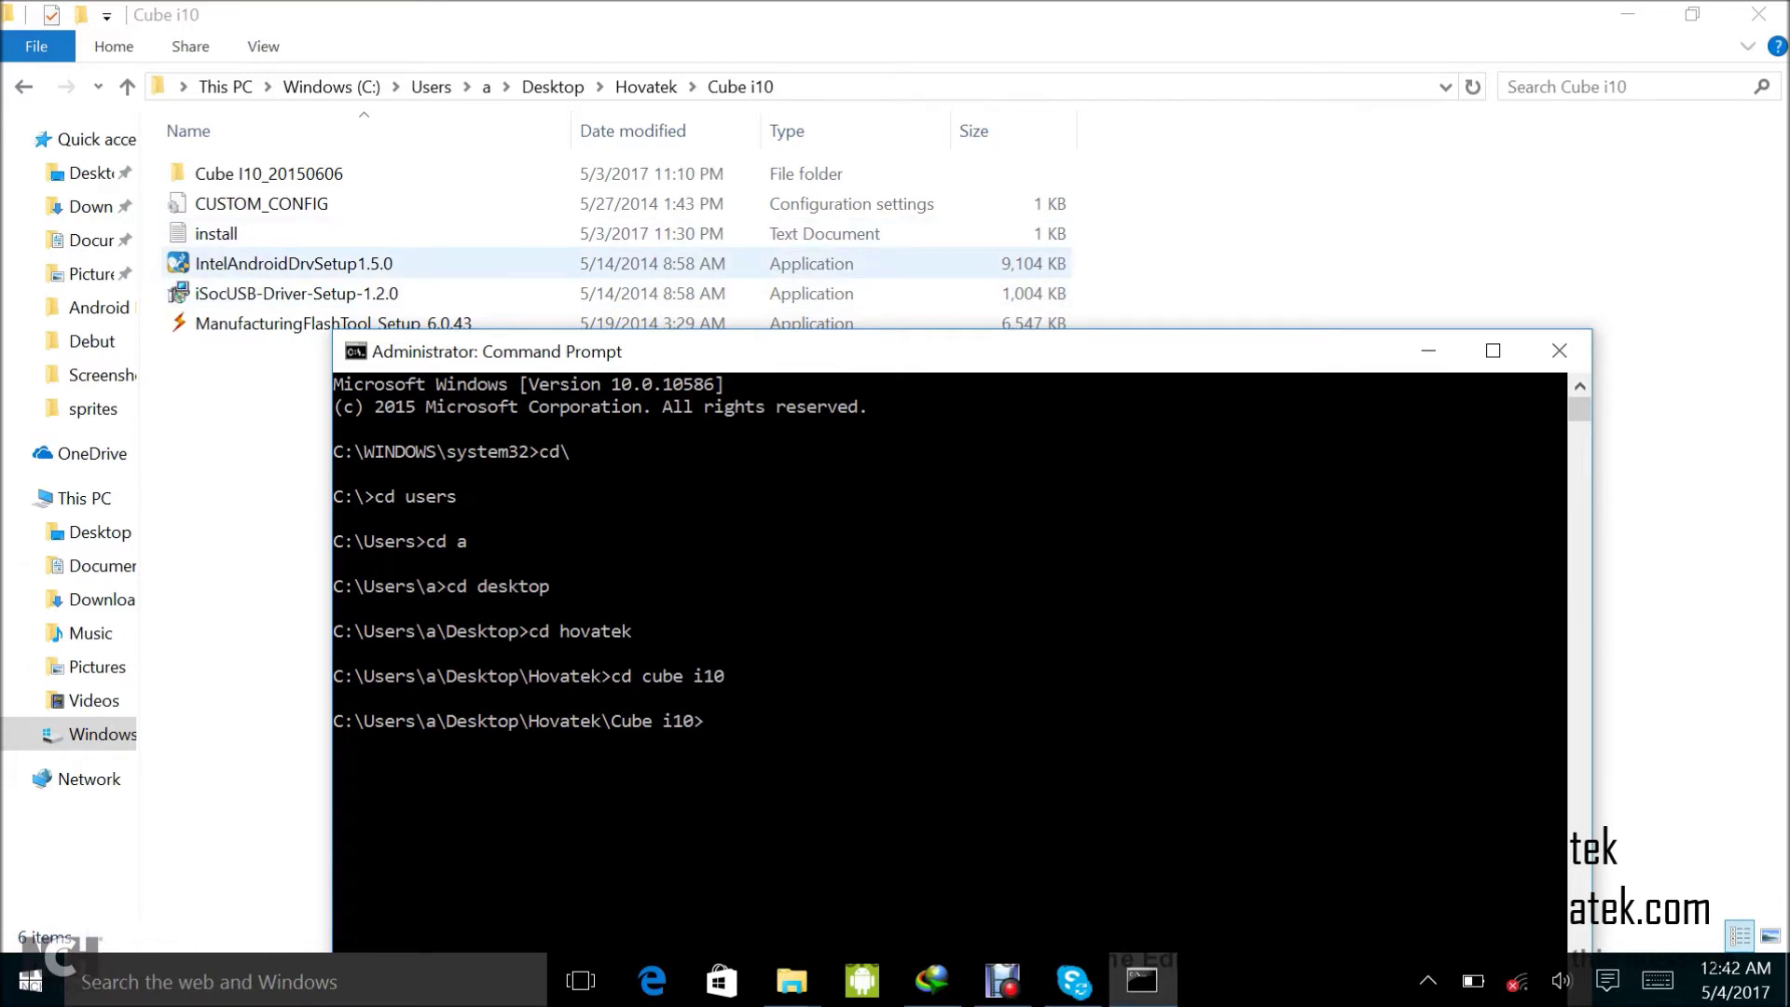
Run IntelAndroidDrvSetup1.5.0.exe from the prompt by pasting its copied file name.
left_click(294, 263)
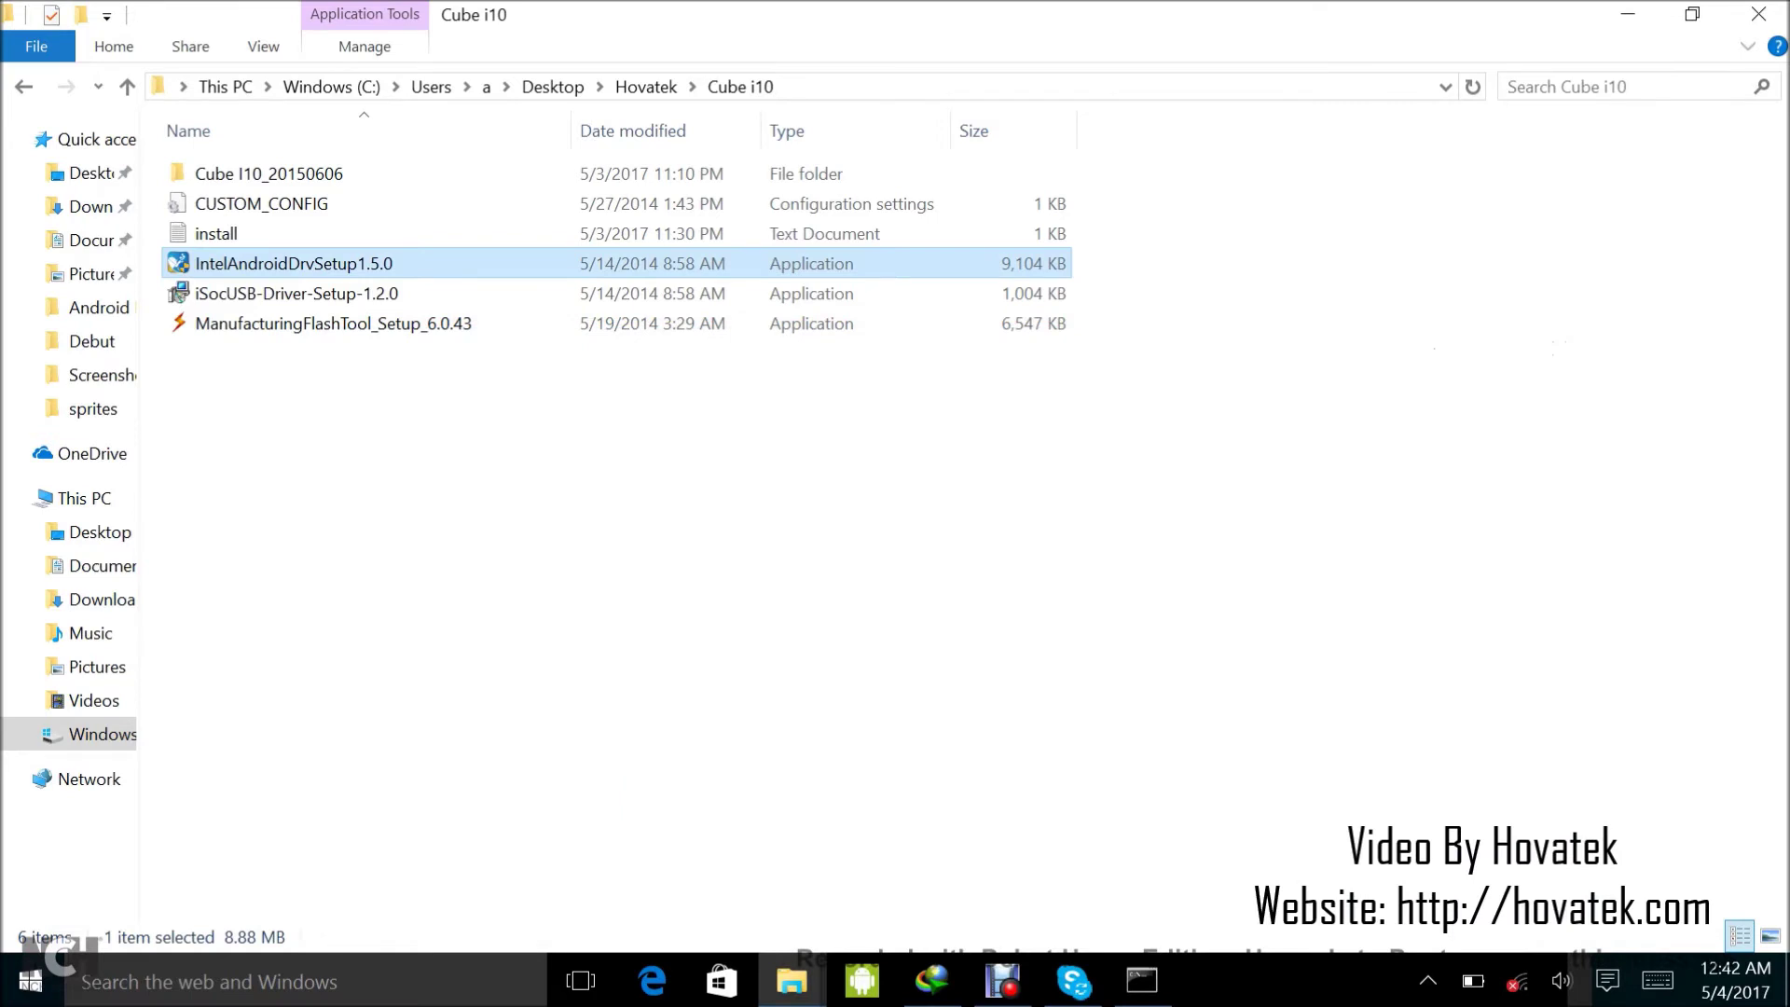
right_click(381, 266)
key("Return")
key("ctrl+c")
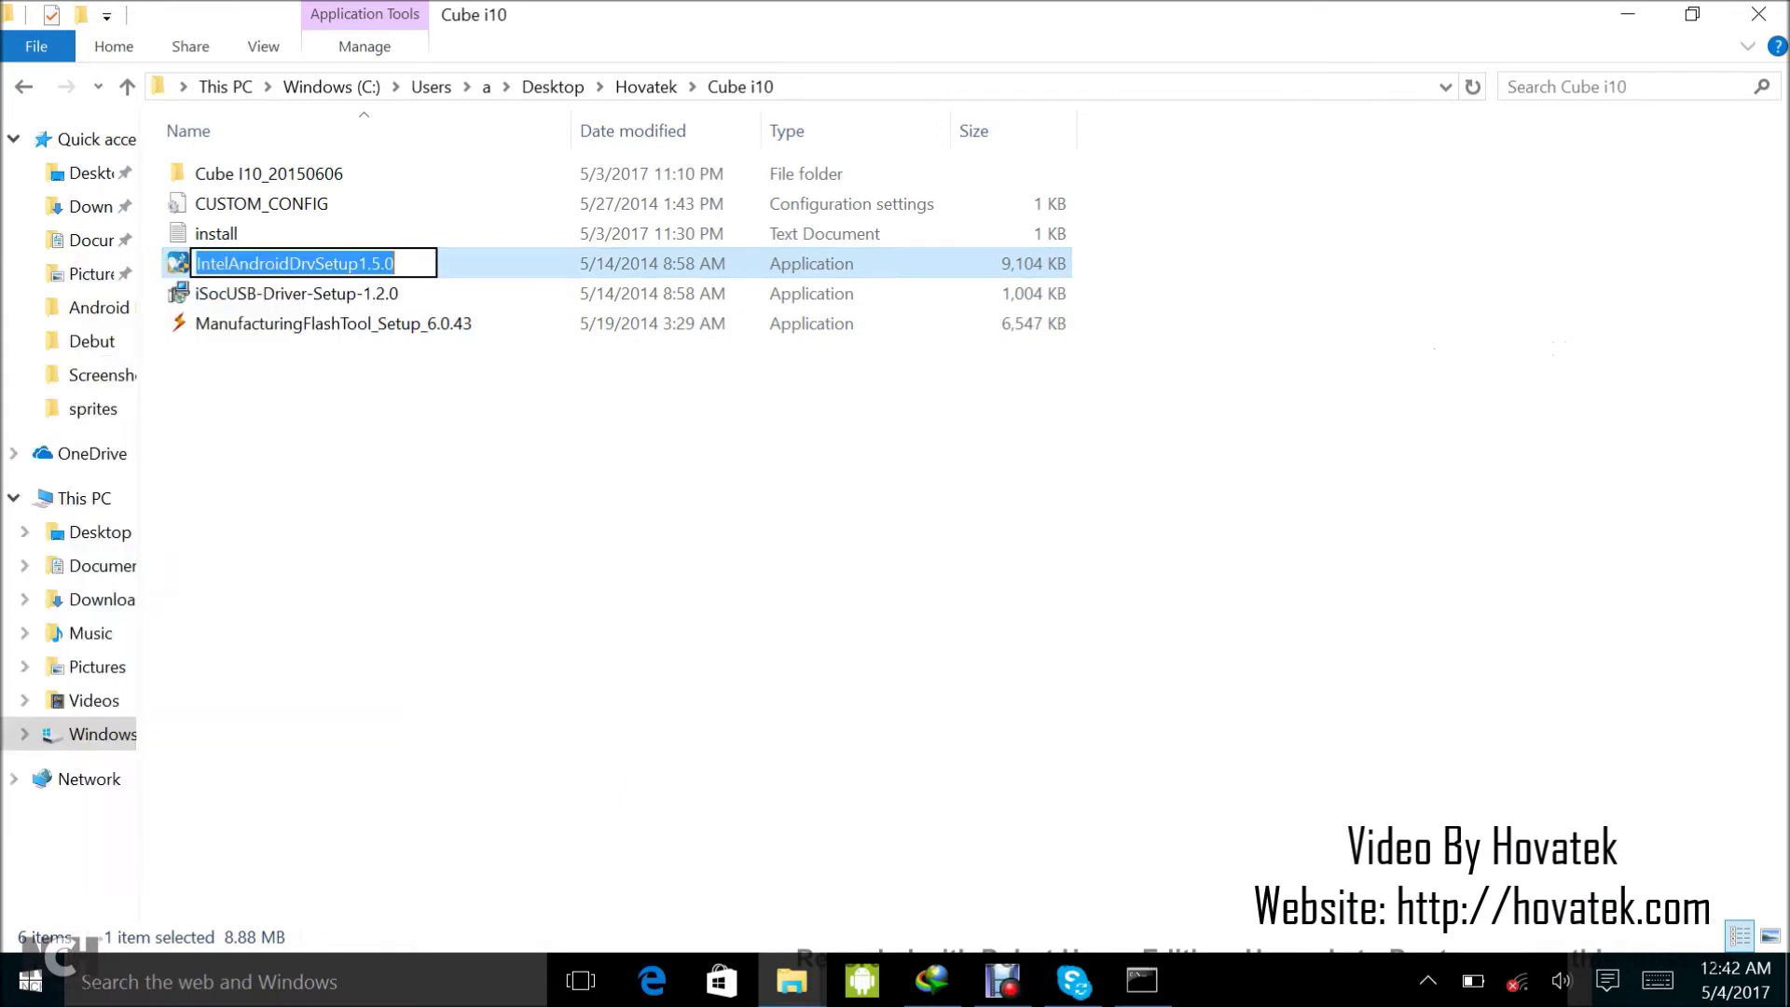
key("Escape")
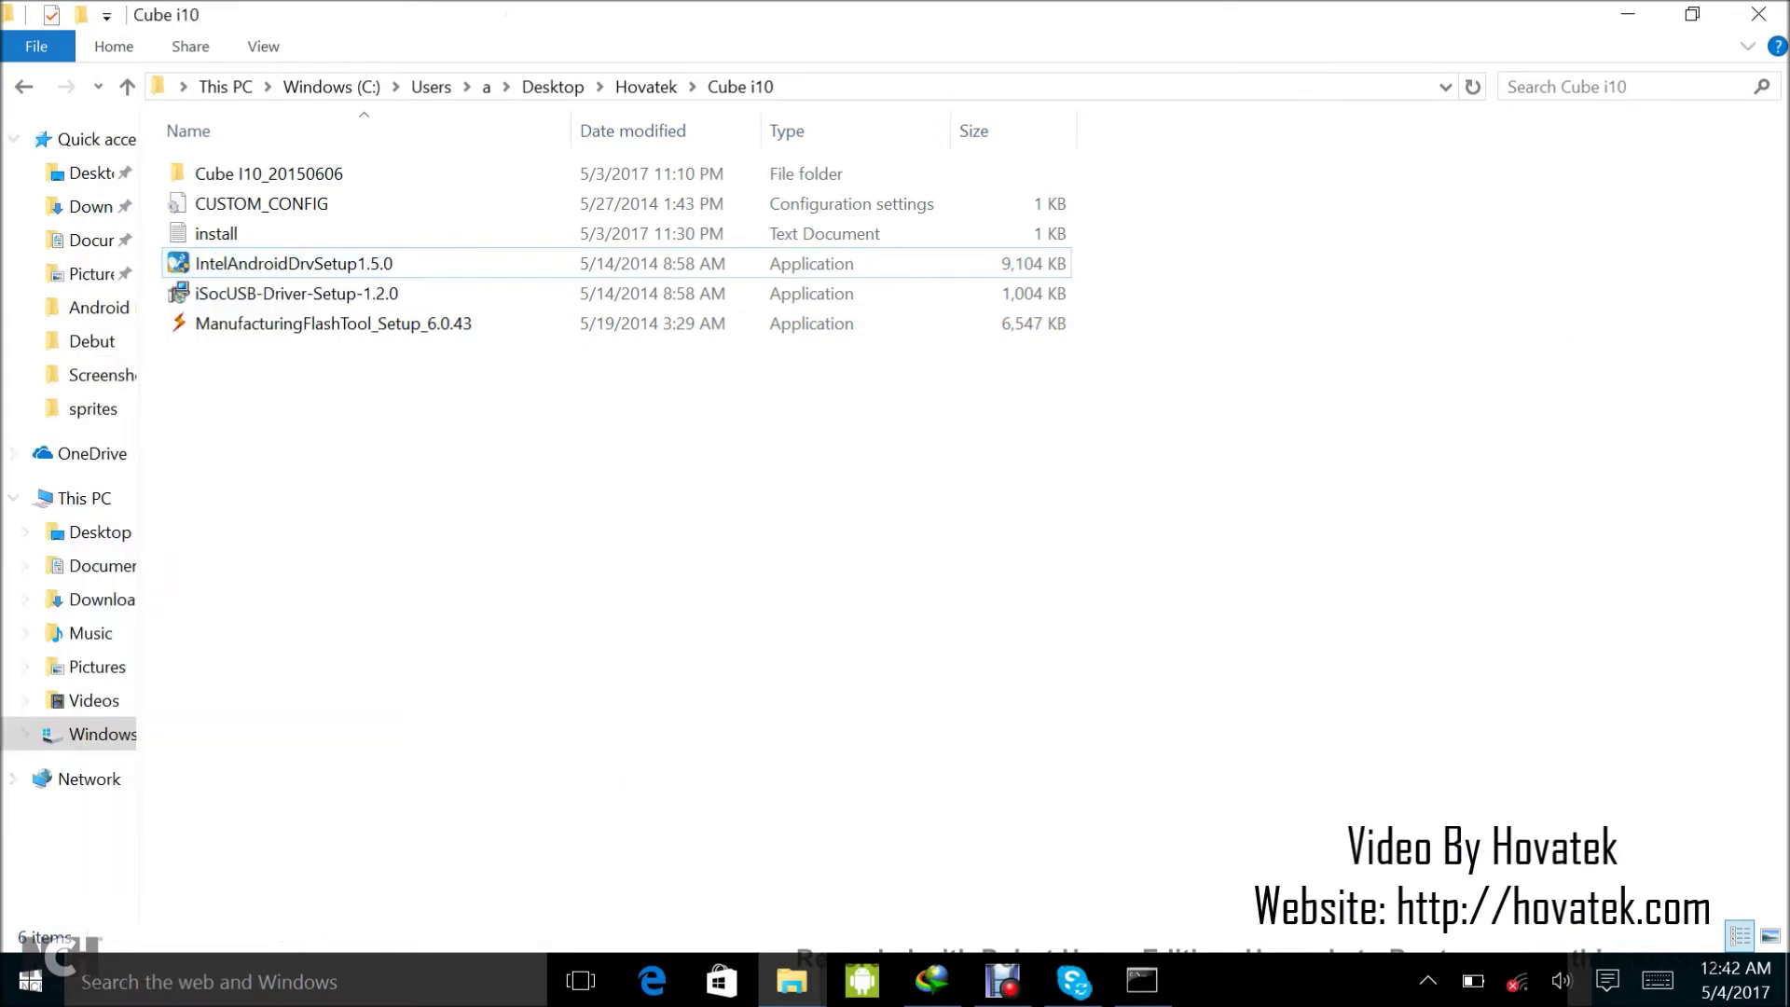
key("alt+Tab")
key("ctrl+v")
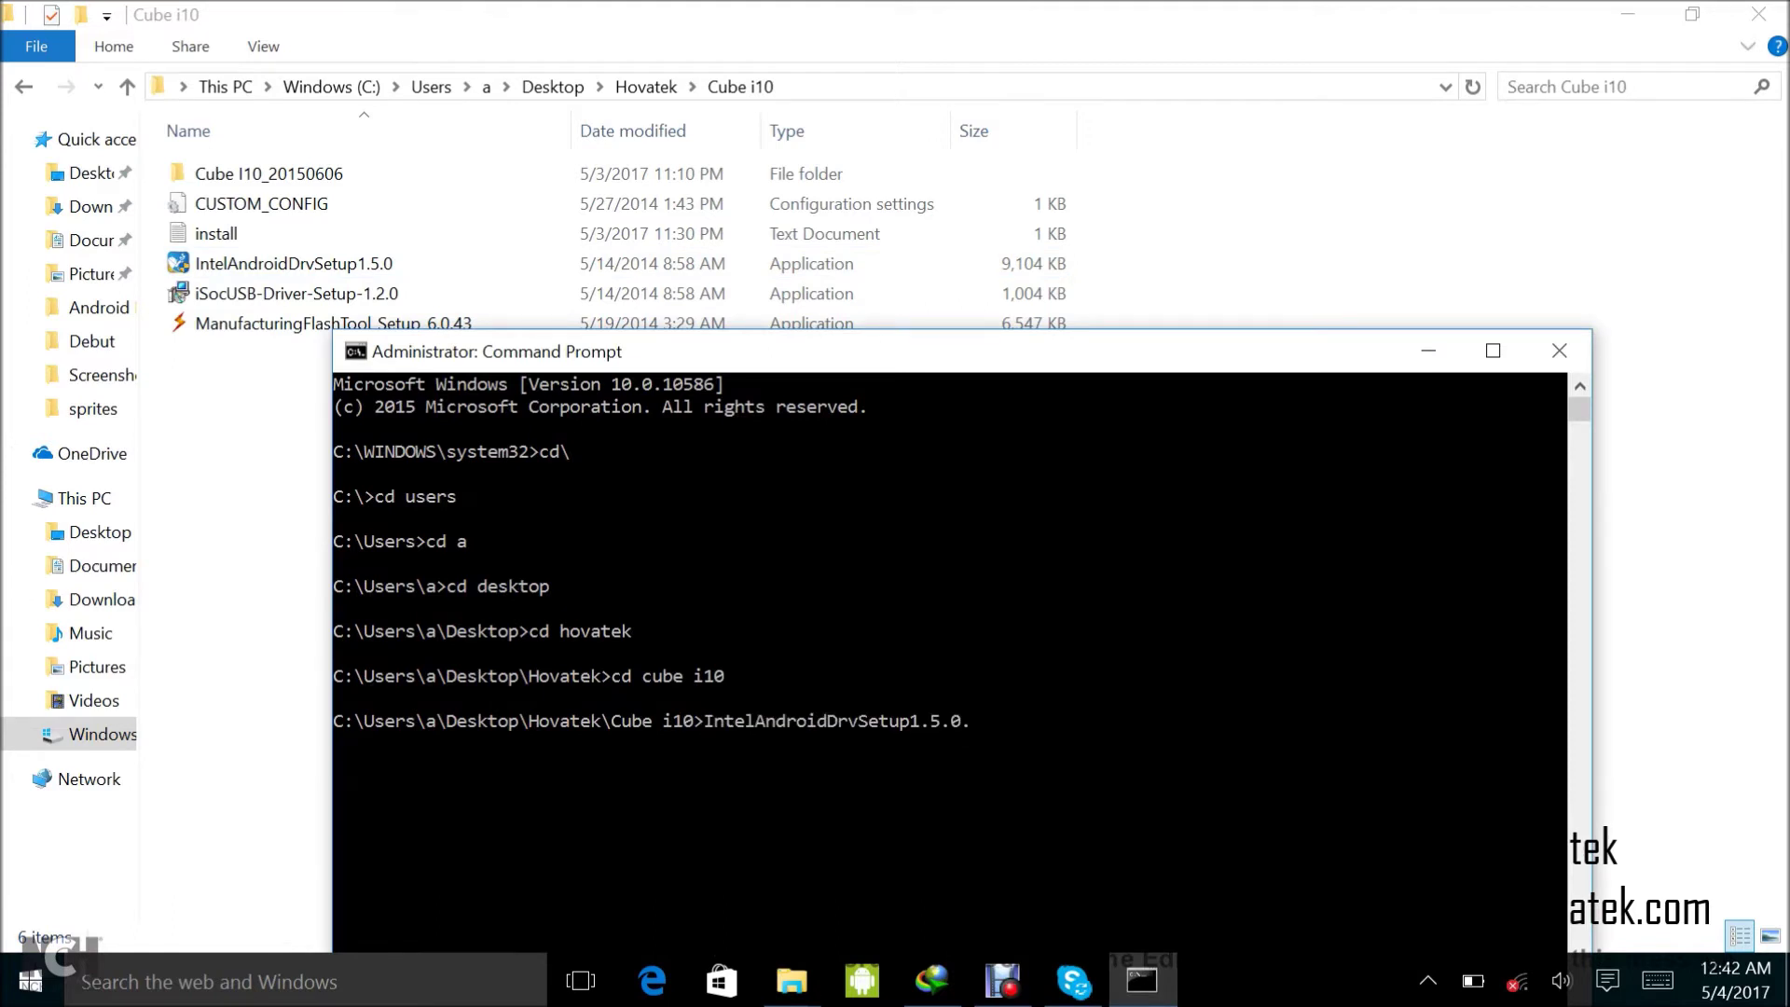
type(".exe")
key("Return")
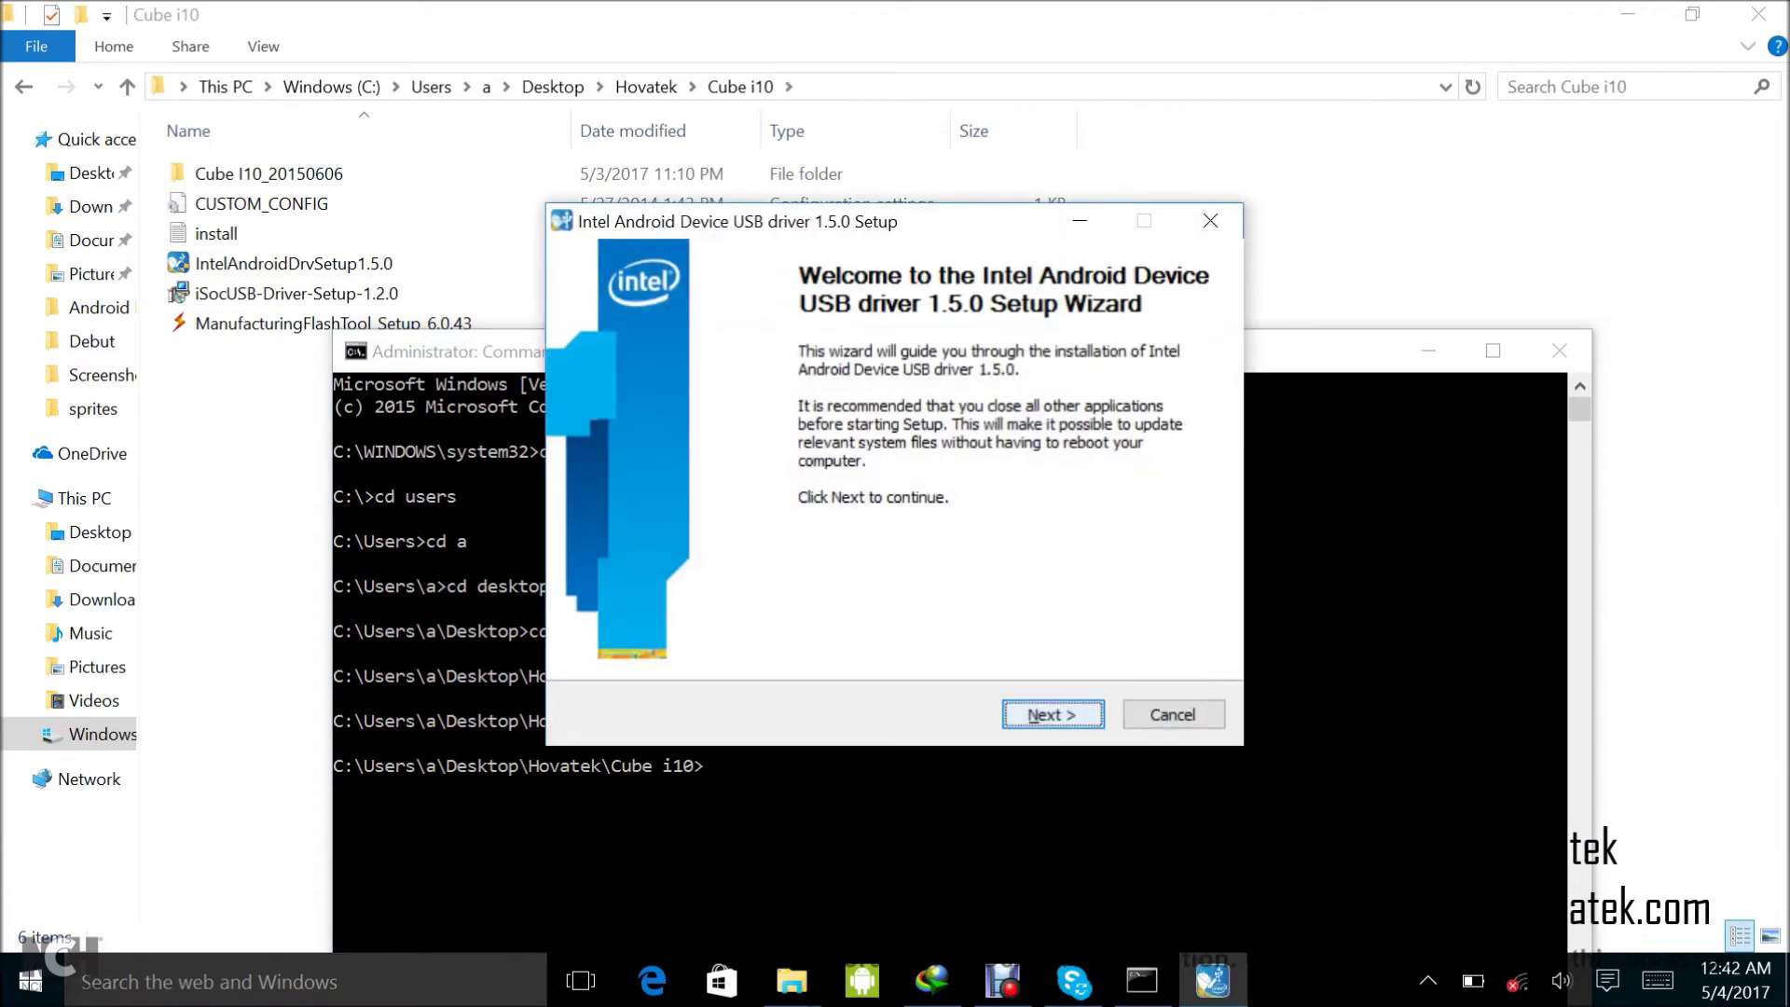
Accept the licence, install, approve all five unverified driver prompts, and finish the wizard.
key("Return")
key("Return")
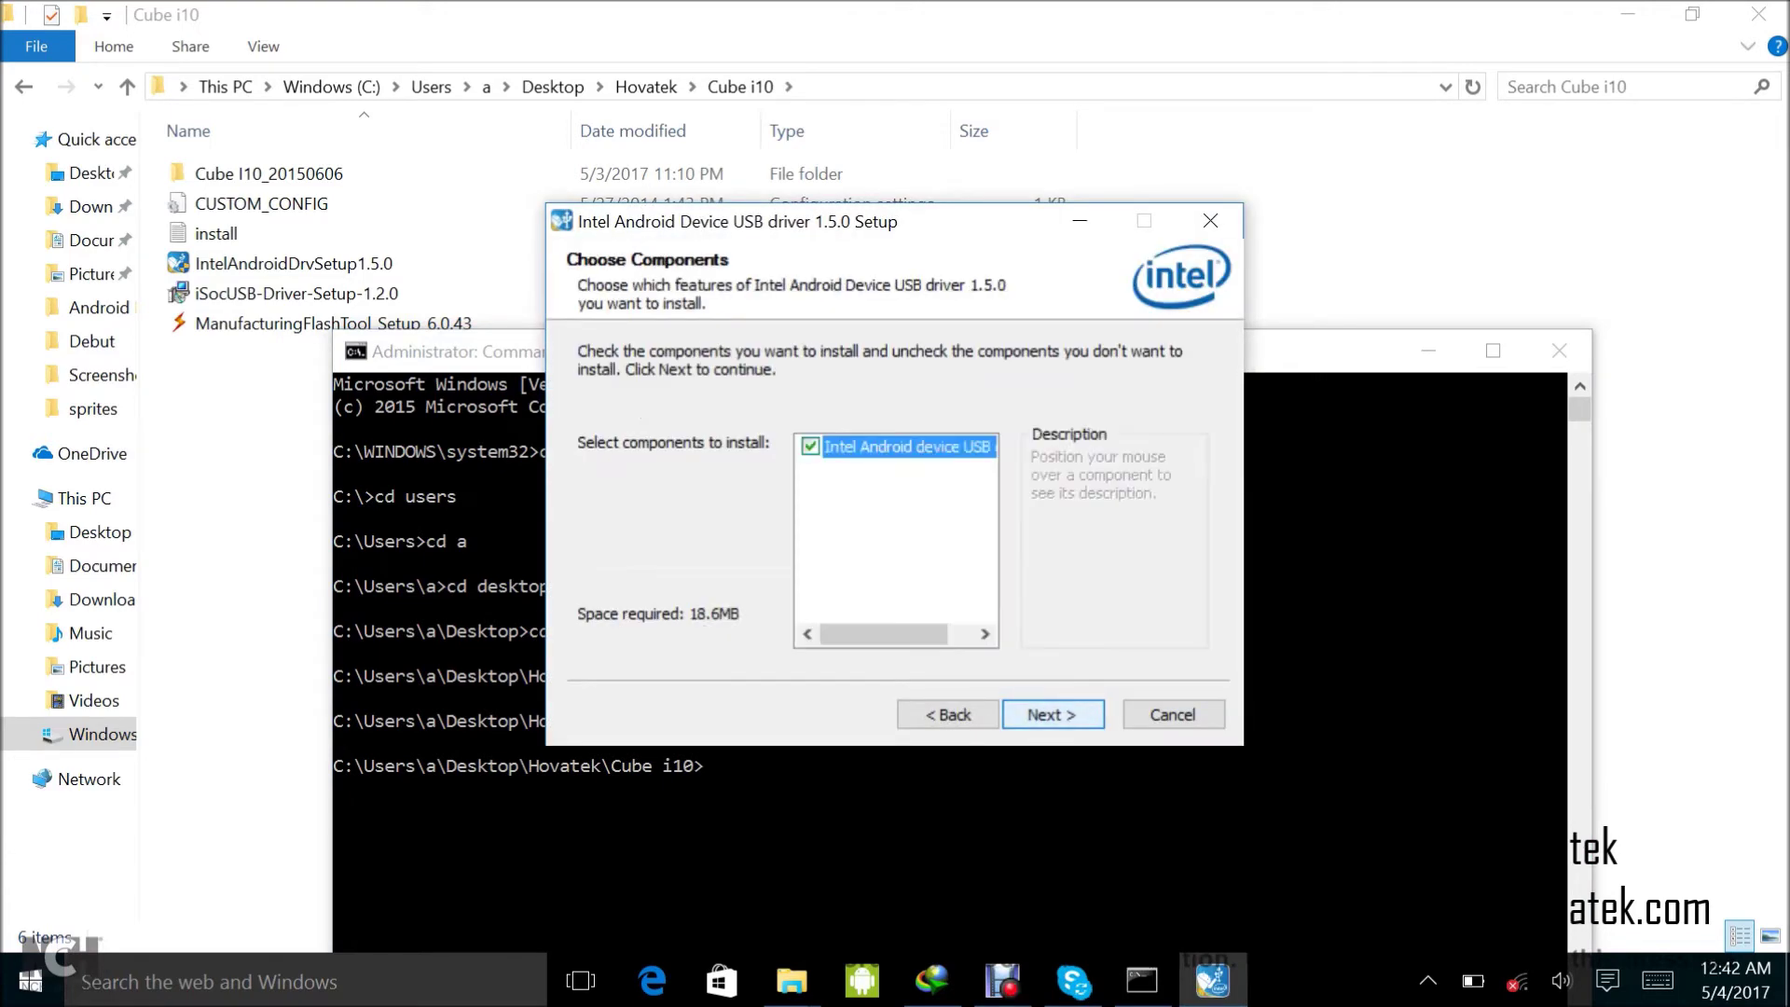
key("Return")
key("Return")
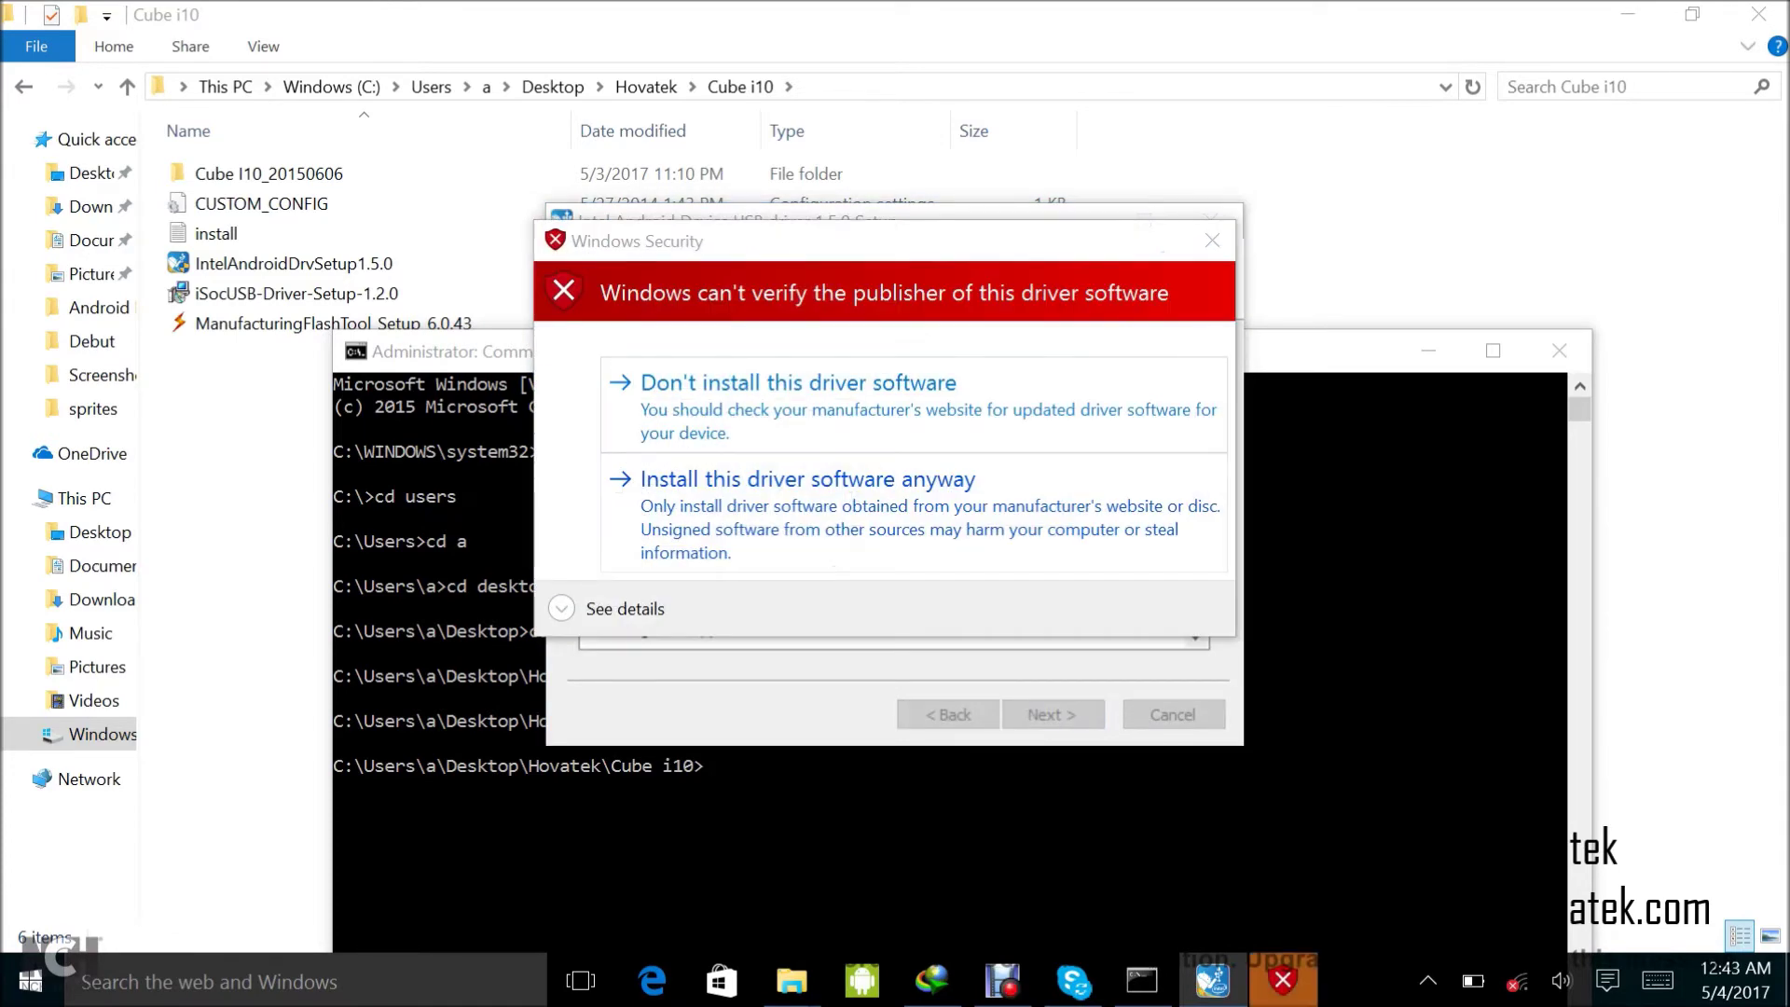
key("alt+i")
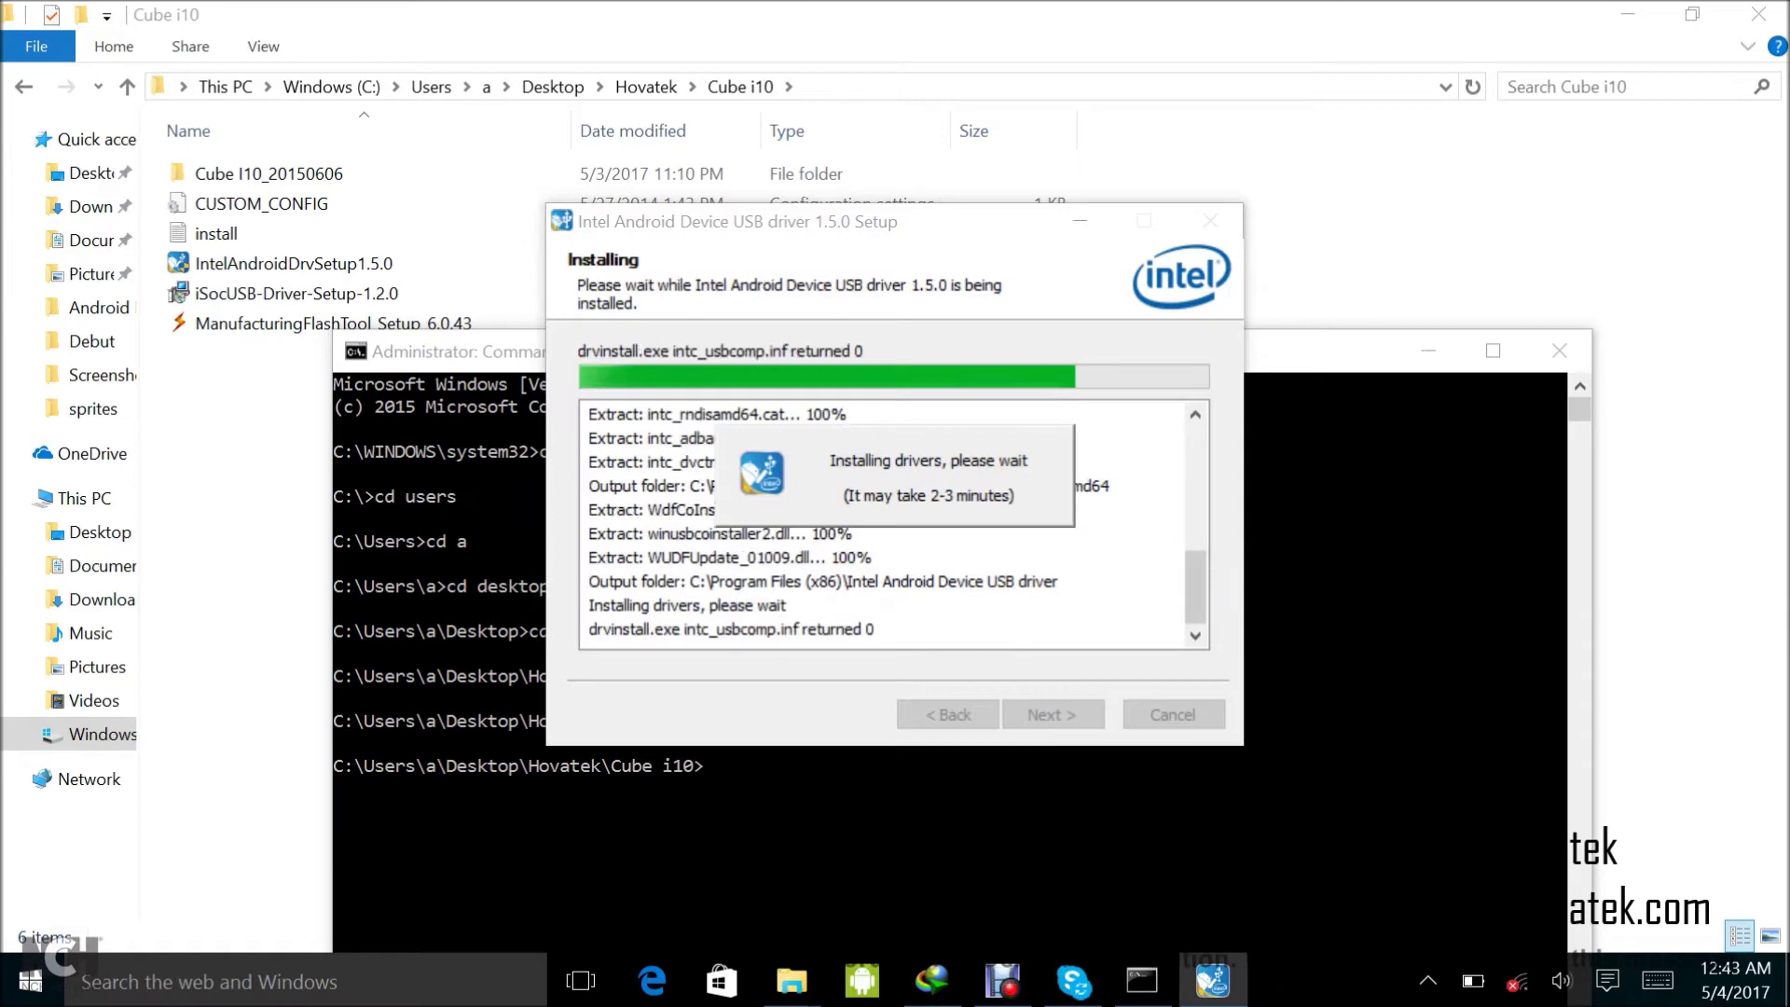
key("Down")
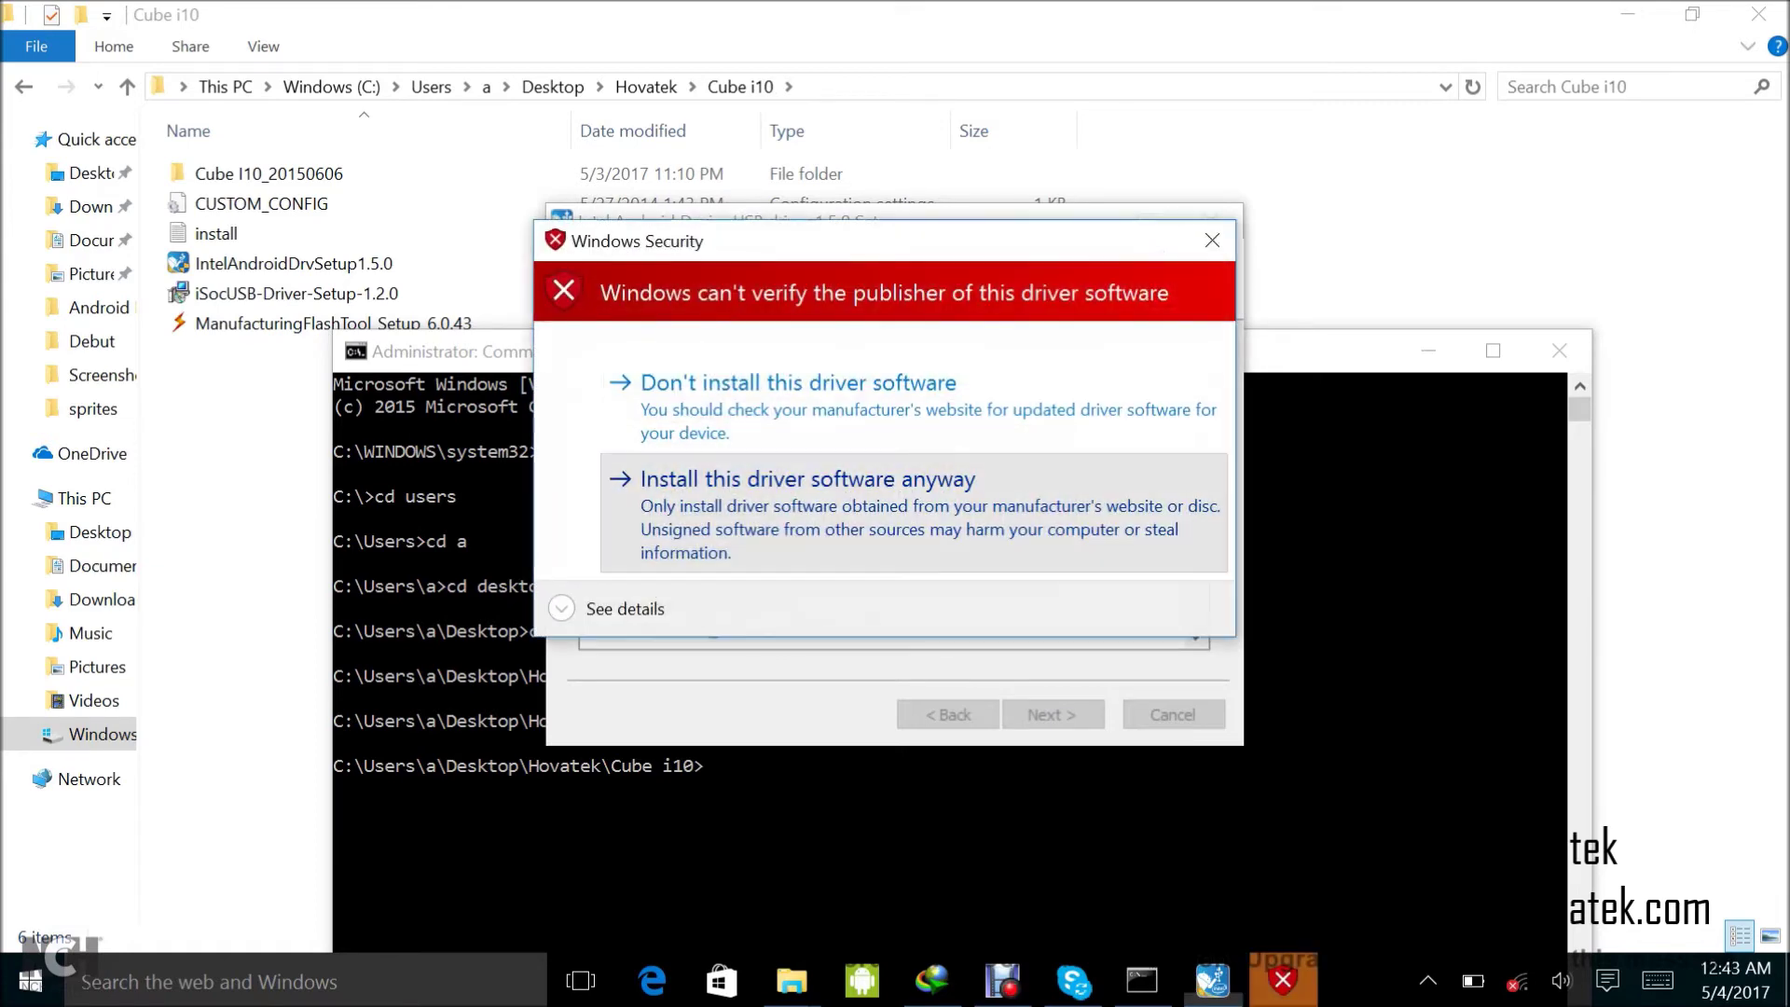
key("Return")
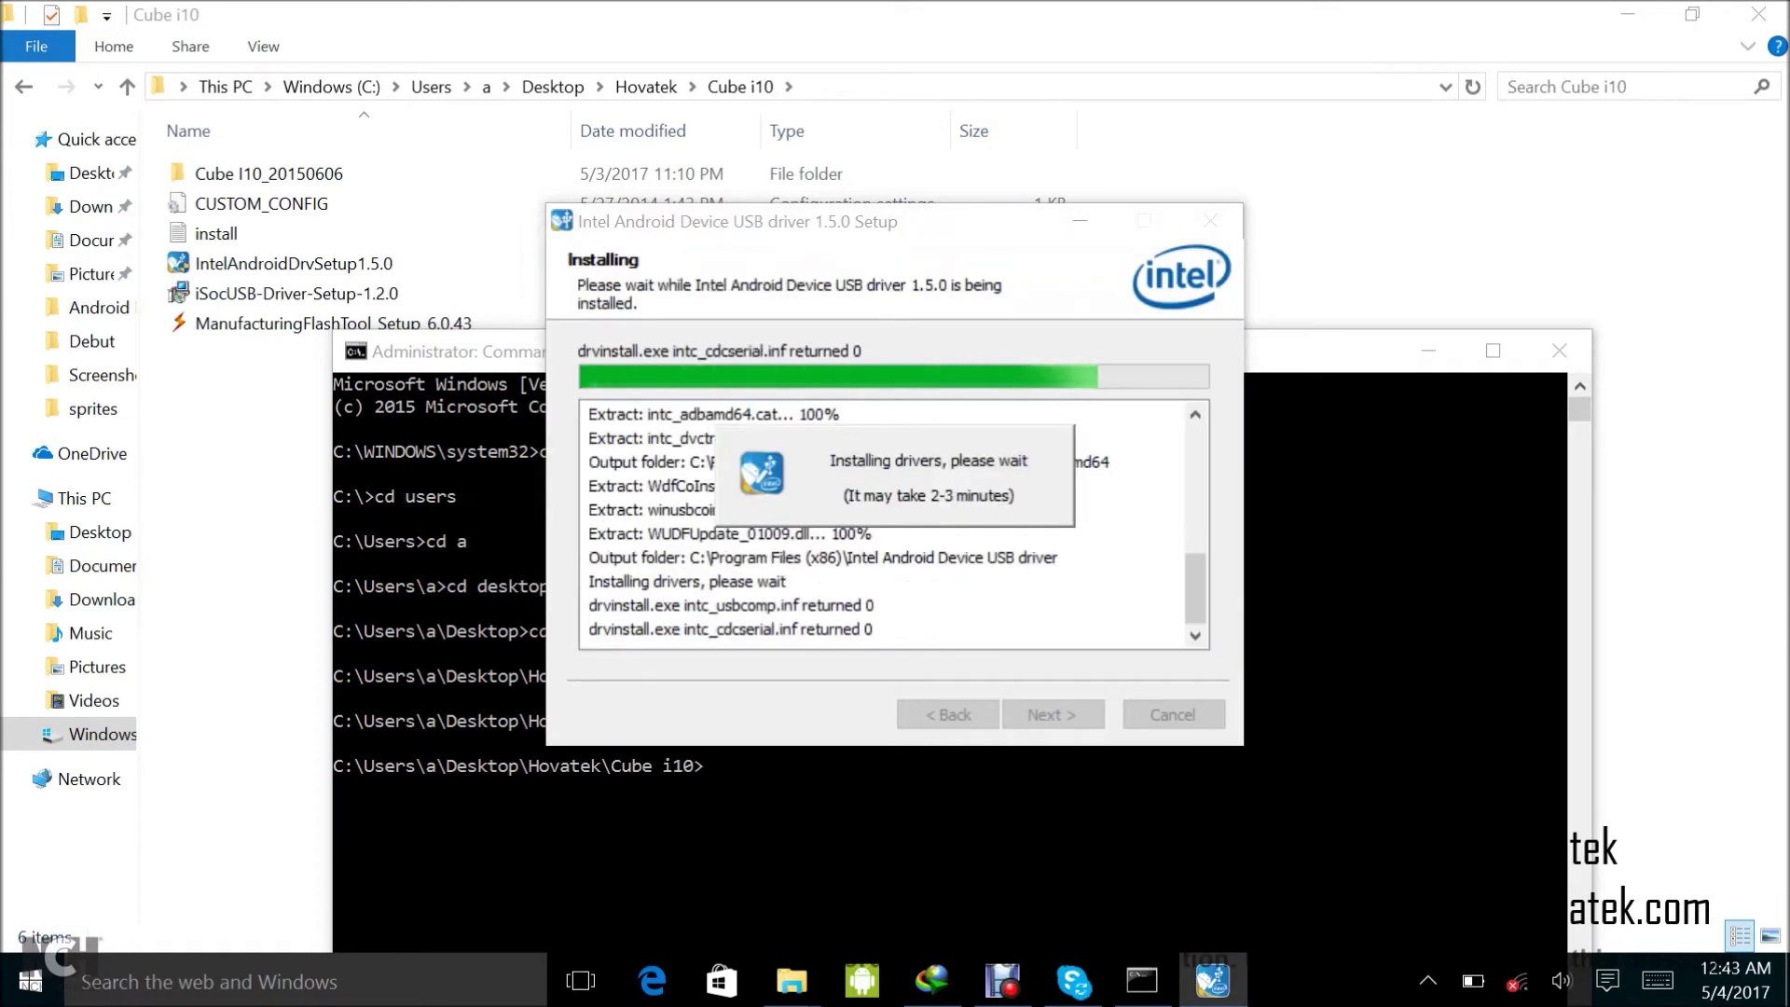
key("Down")
key("Return")
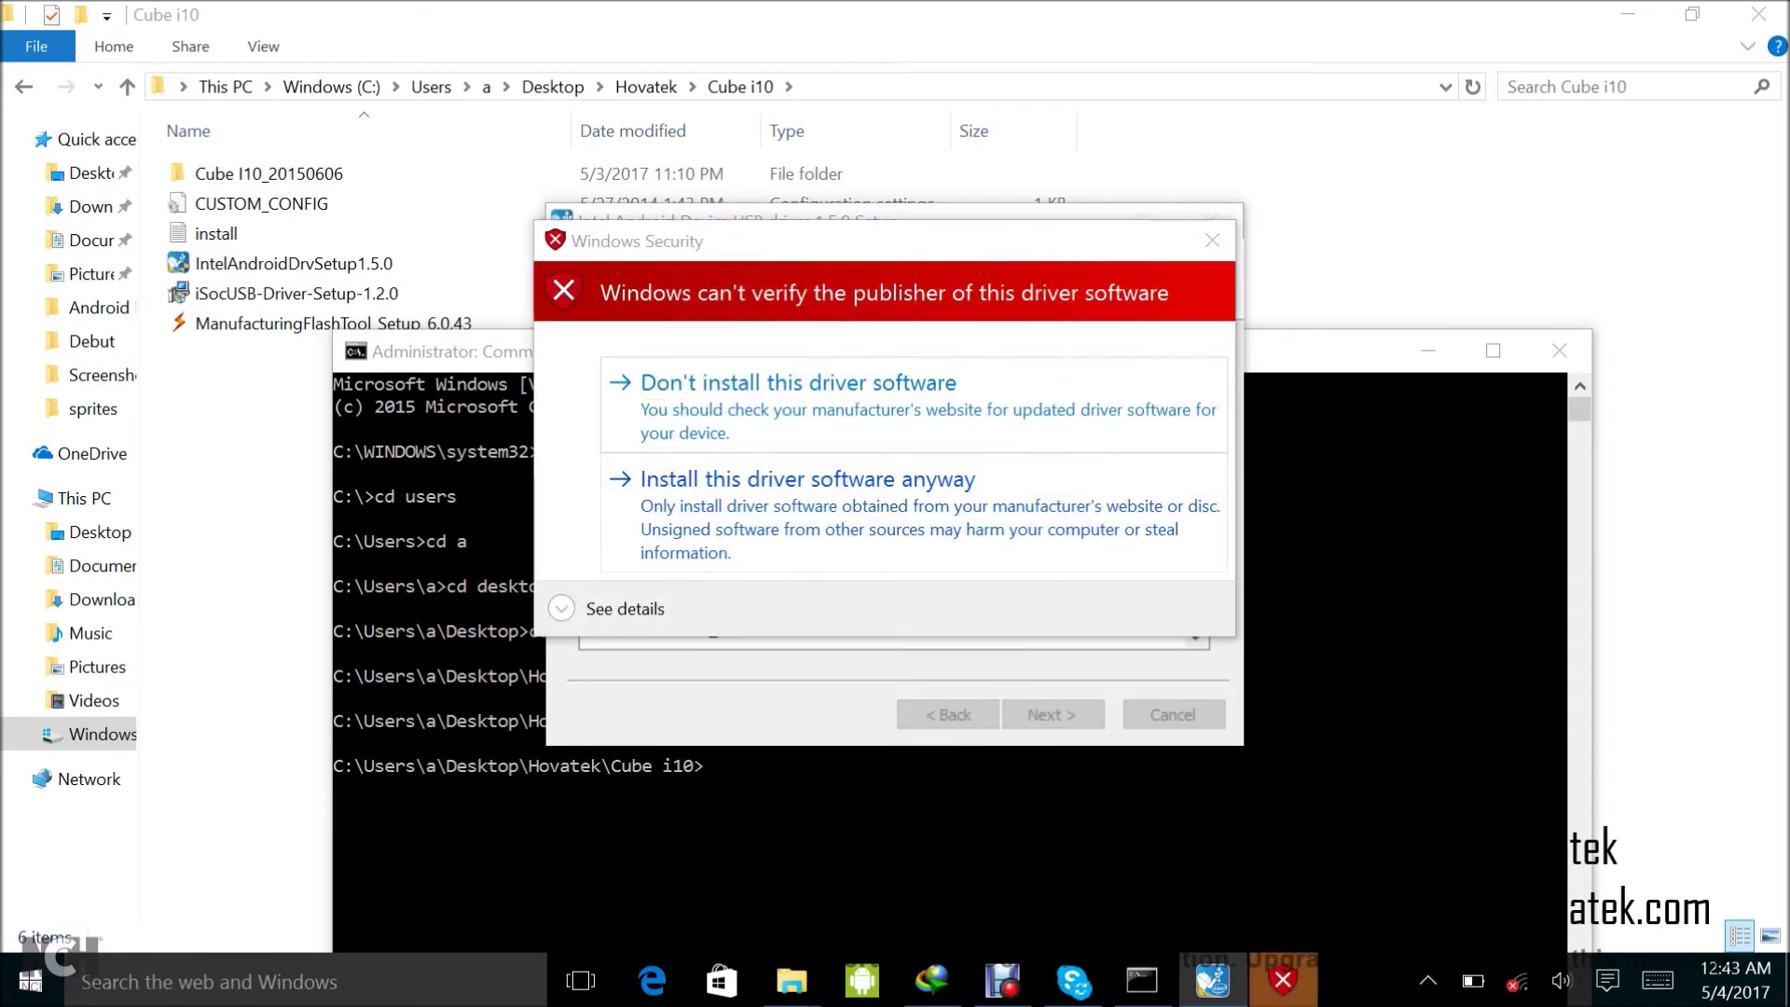
key("Down")
key("Return")
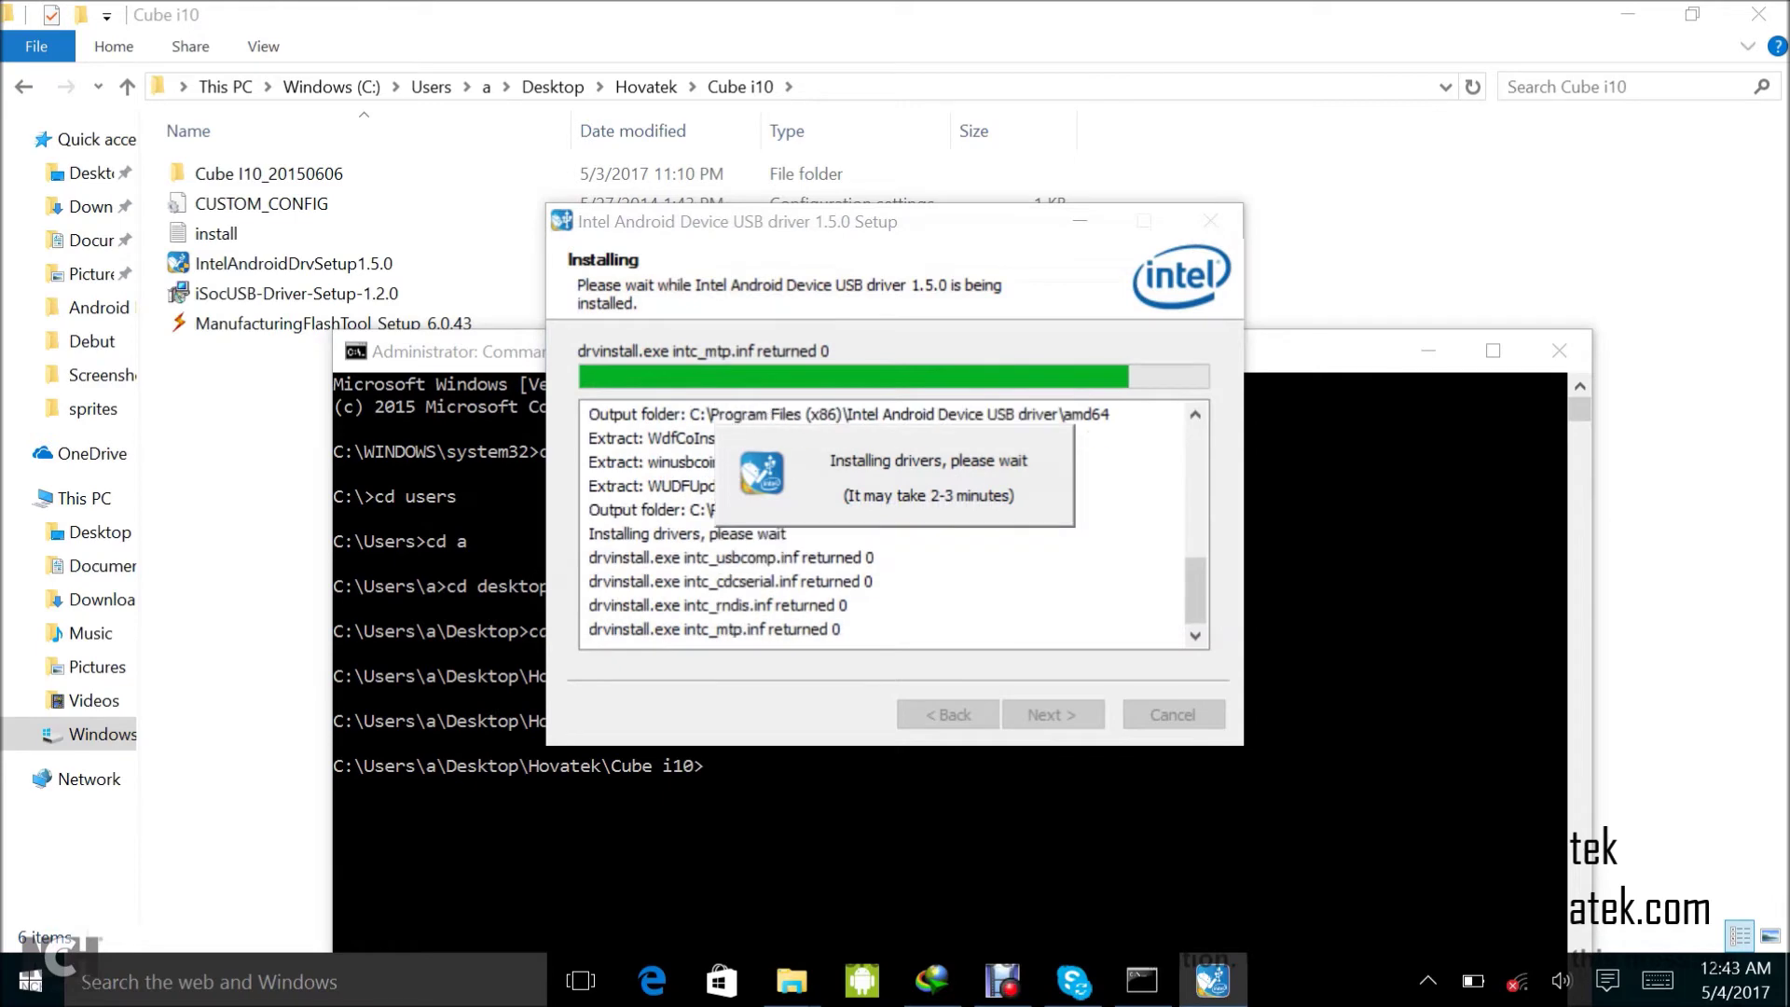
key("Down")
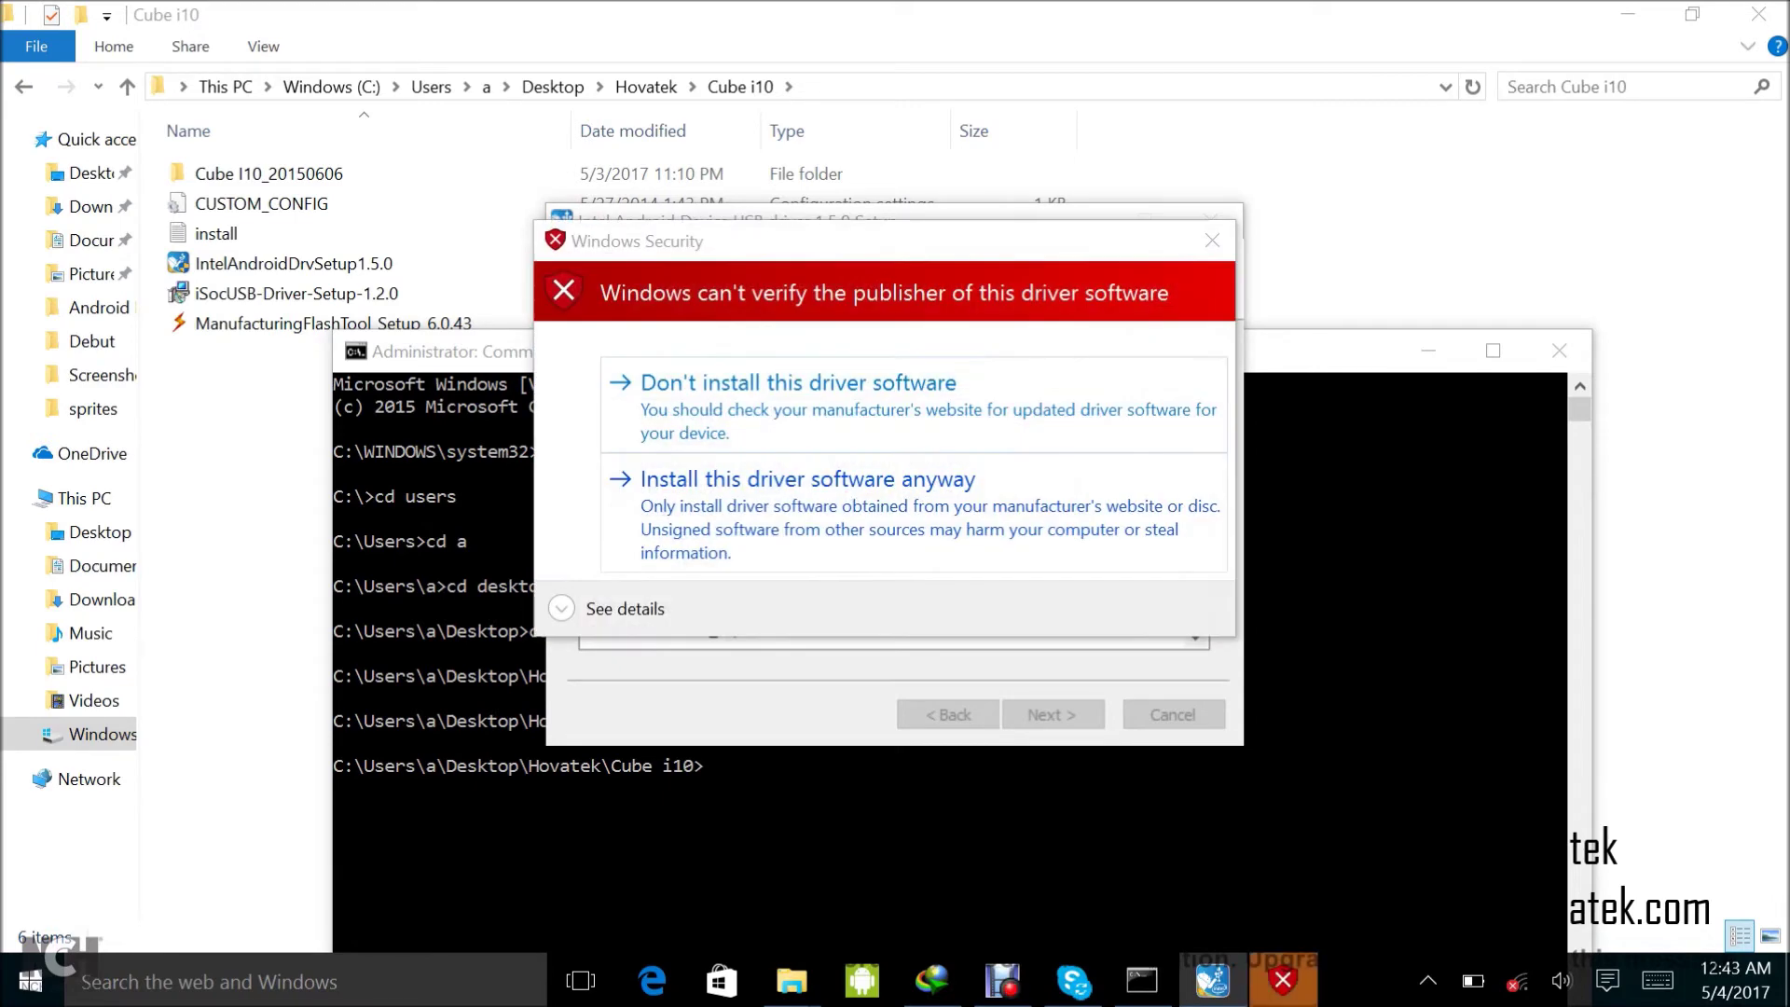
key("Return")
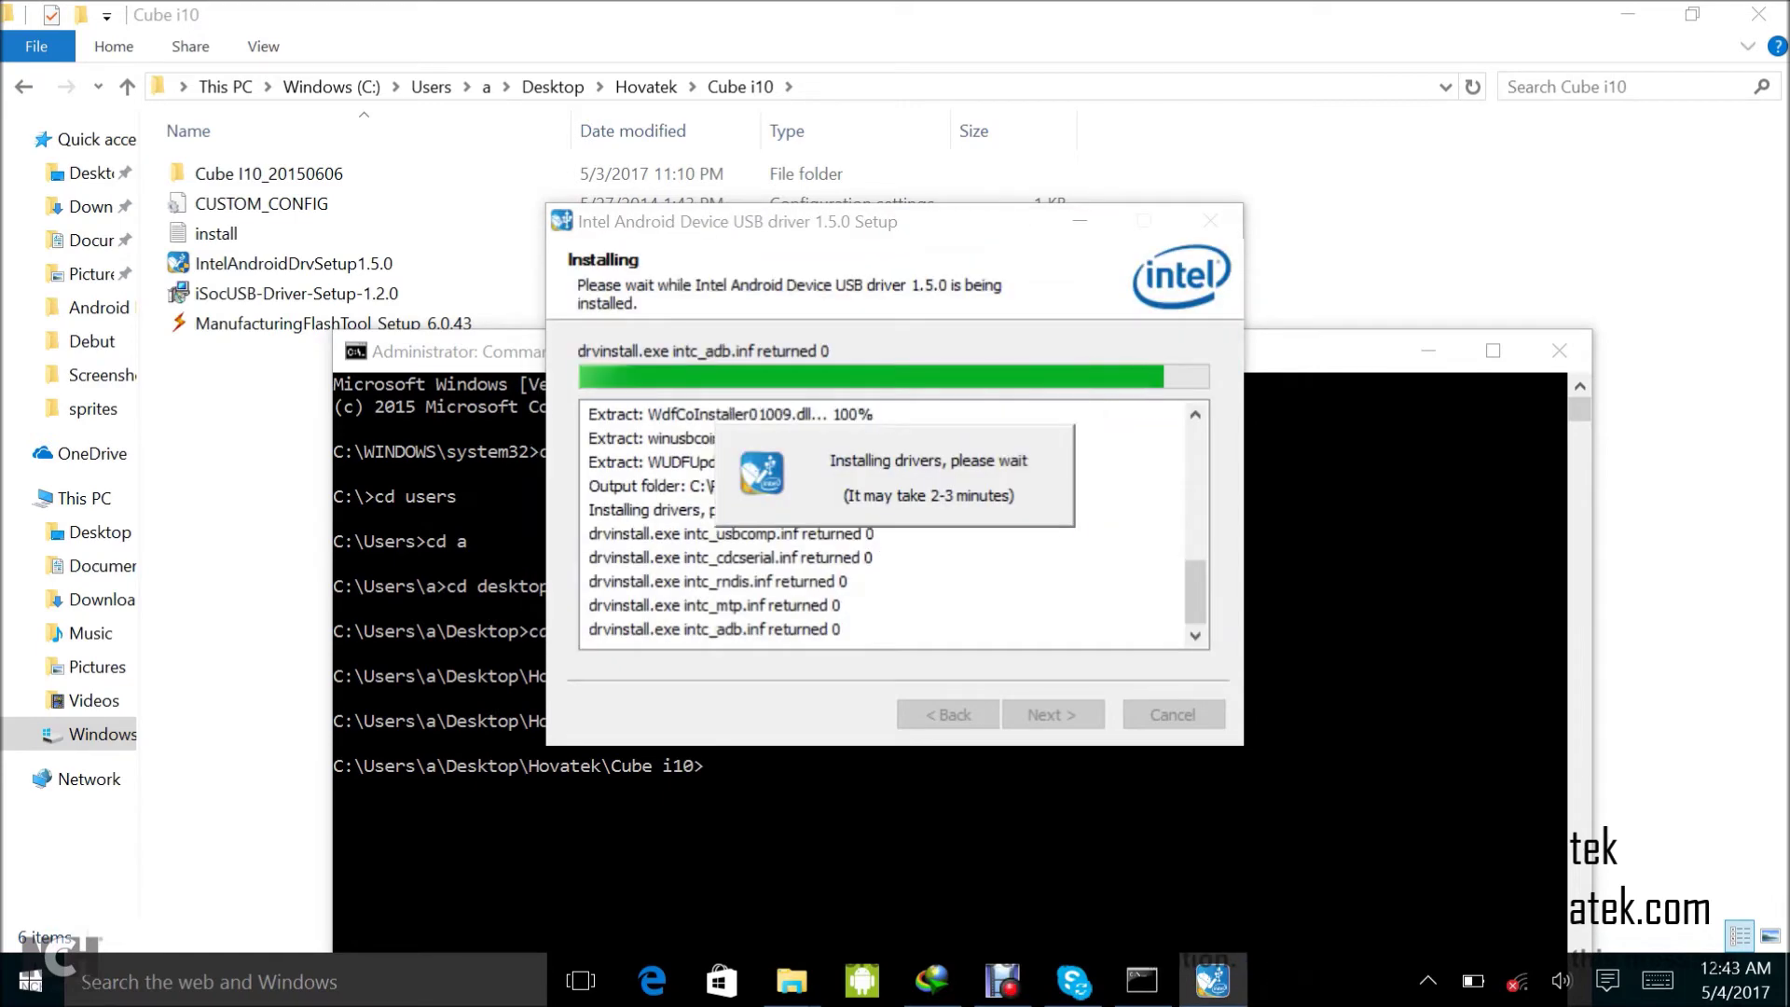
key("Down")
key("Return")
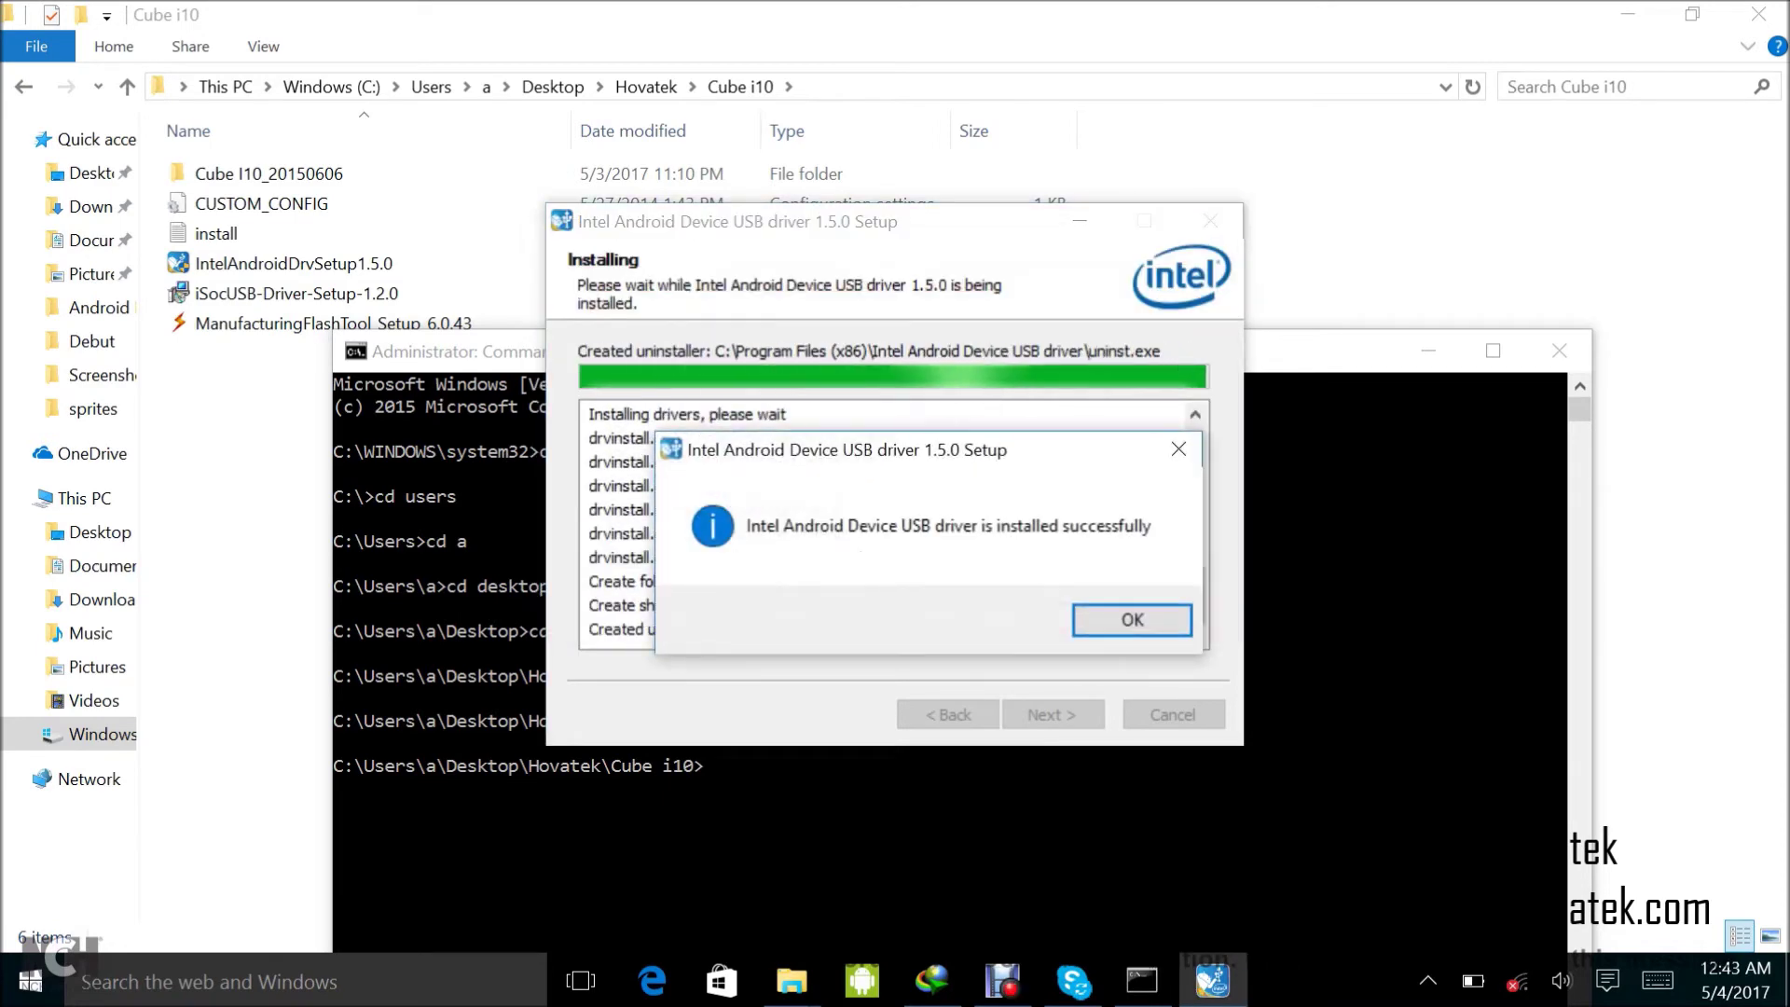
key("Return")
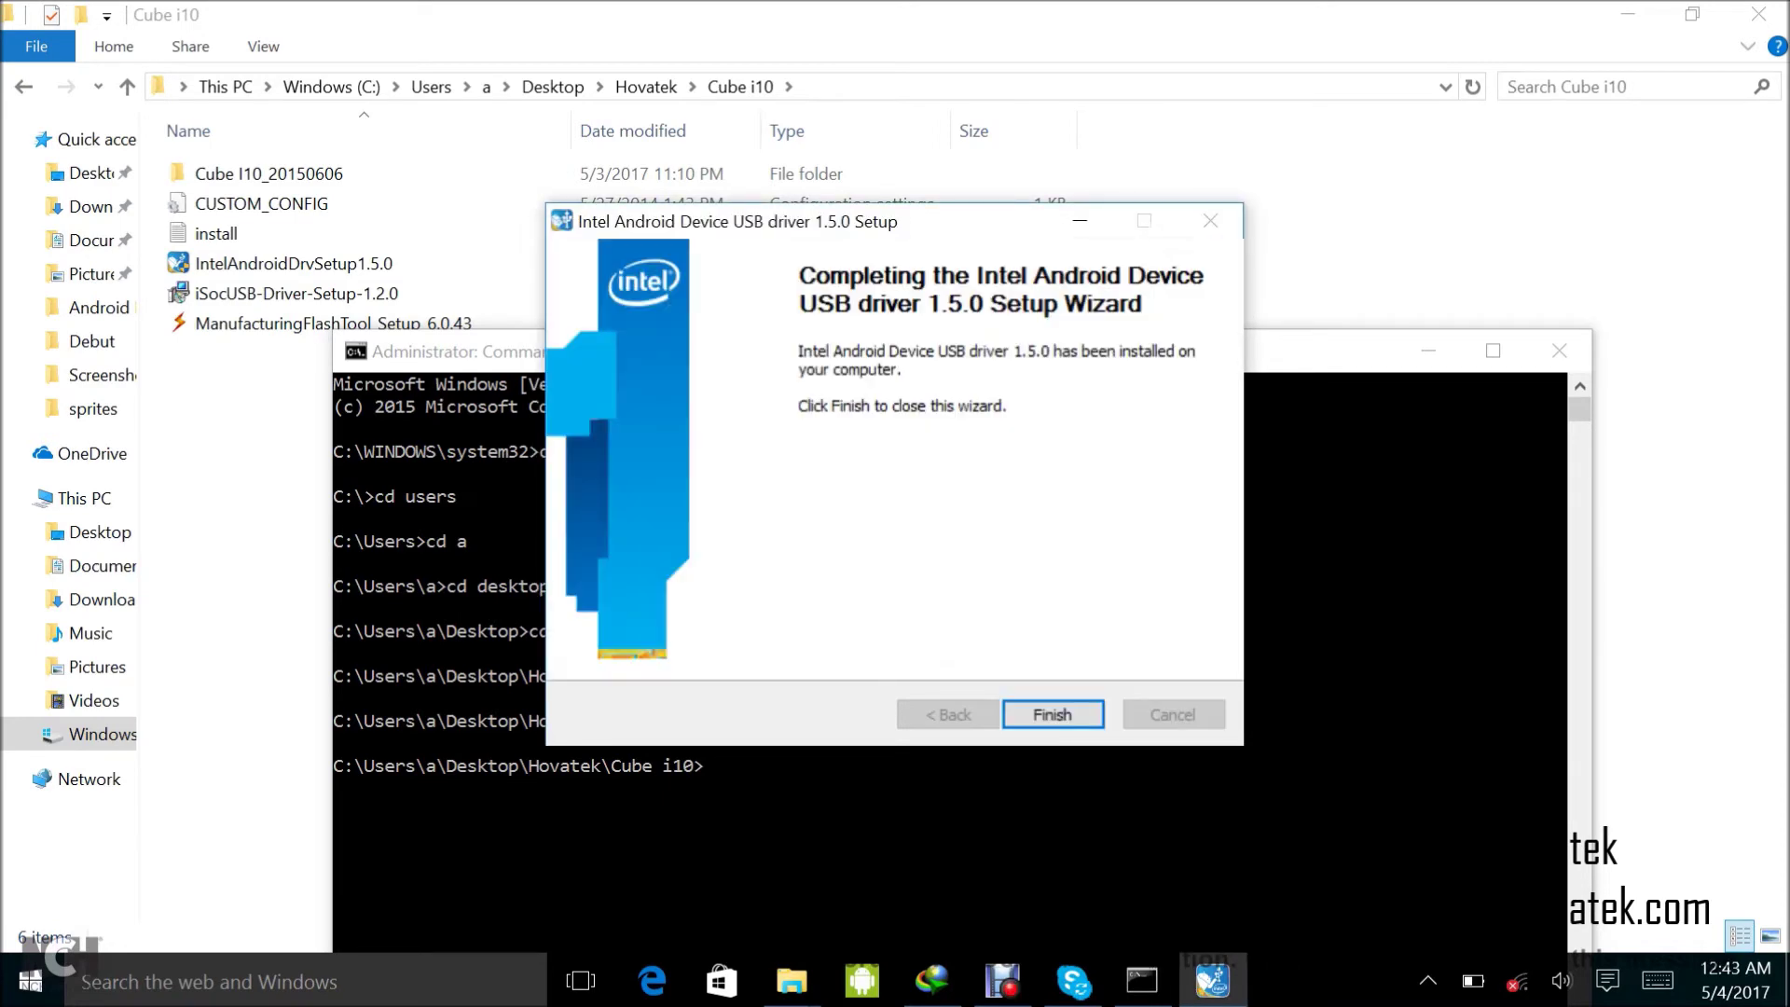
key("Return")
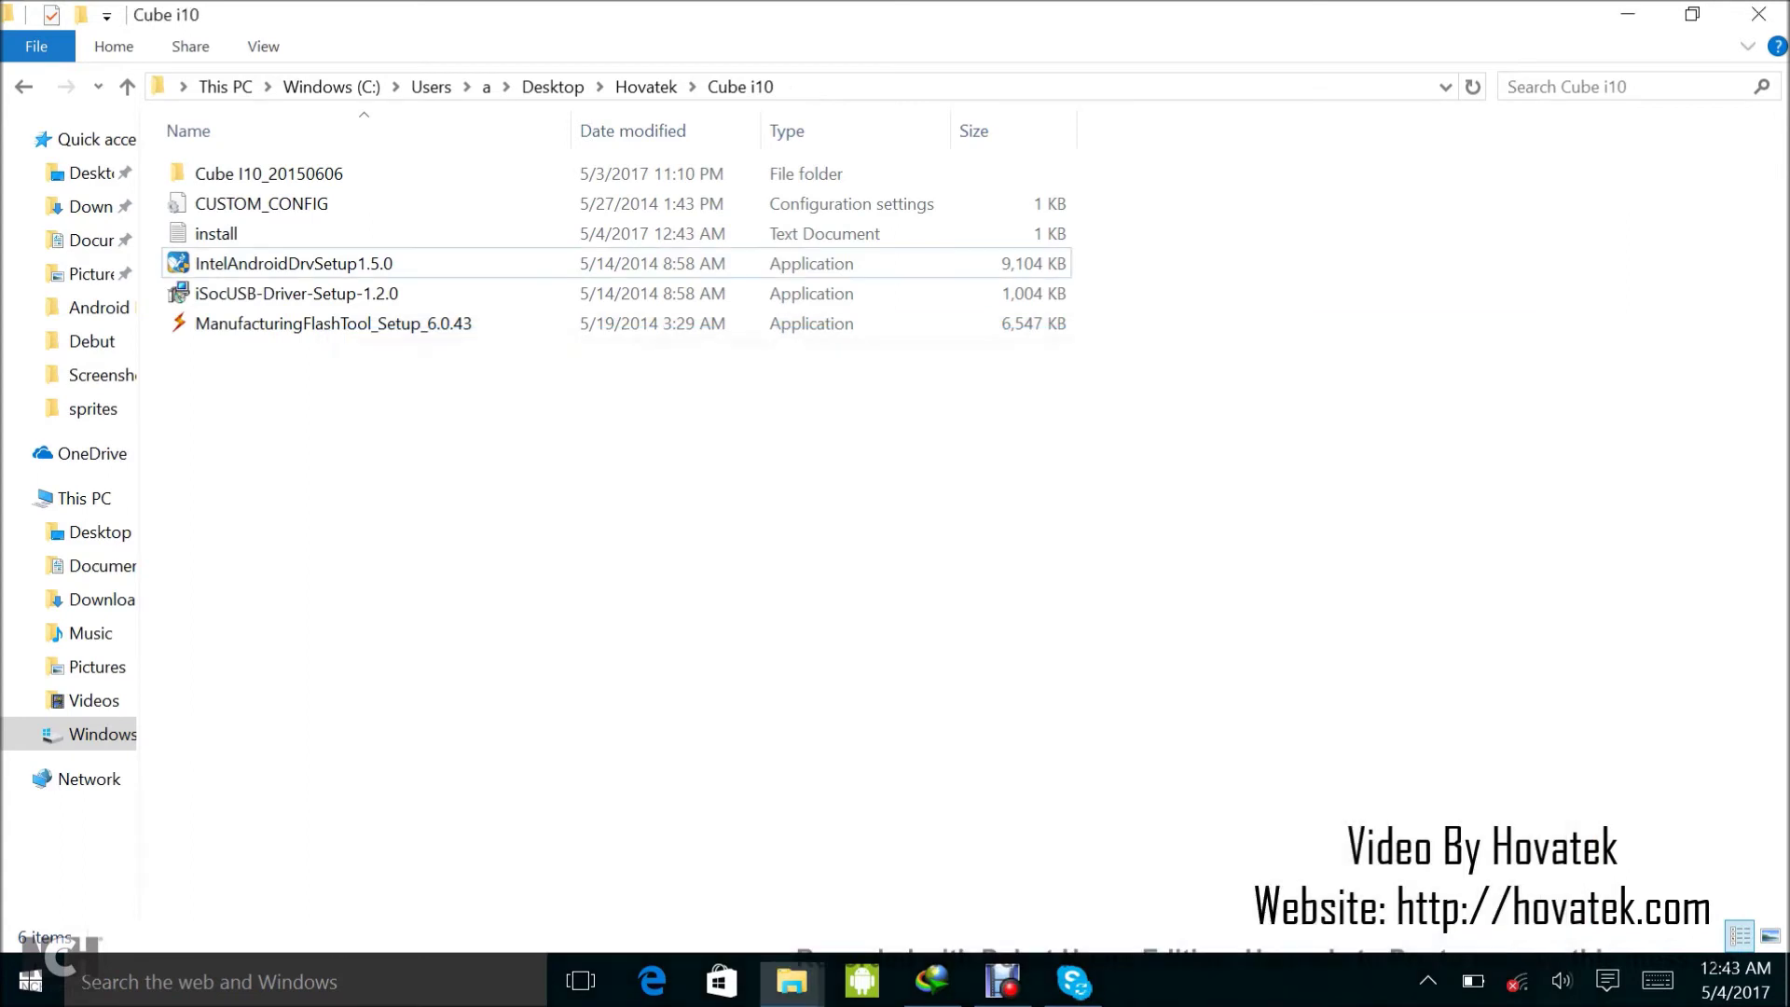
Close Command Prompt and install ManufacturingFlashTool_Setup_6.0.43 into the default folder, launching it afterwards.
left_click(1559, 351)
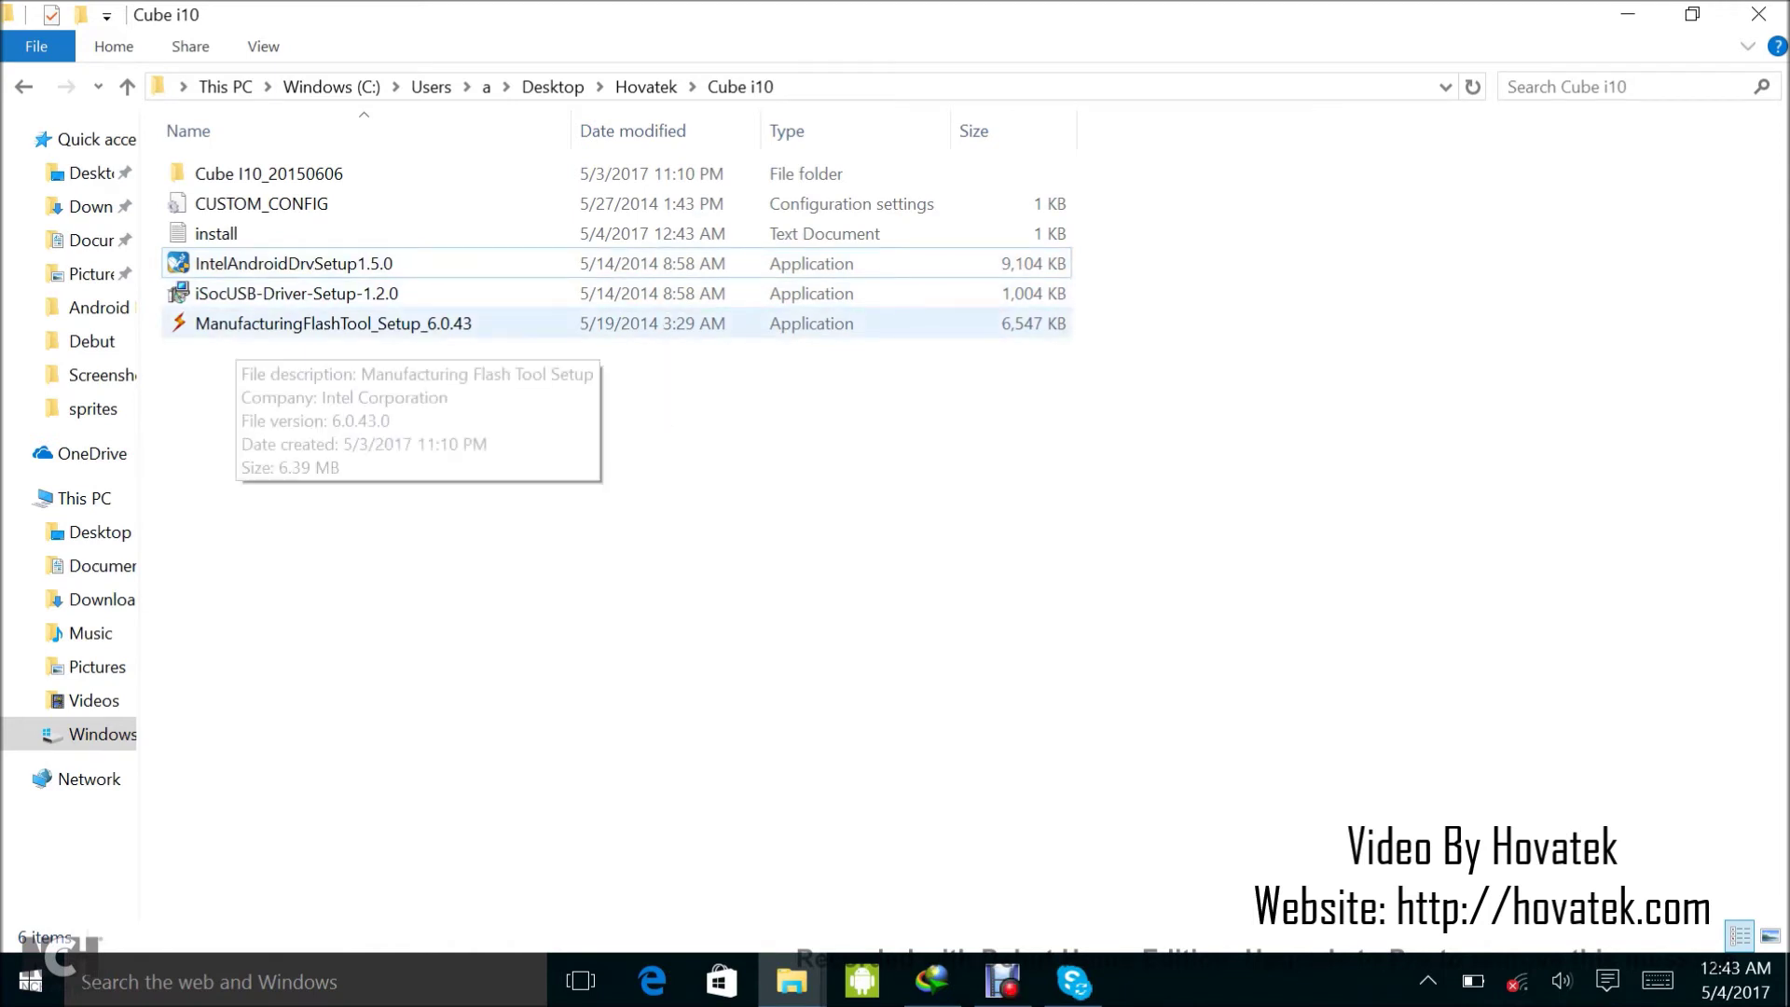
left_click(280, 323)
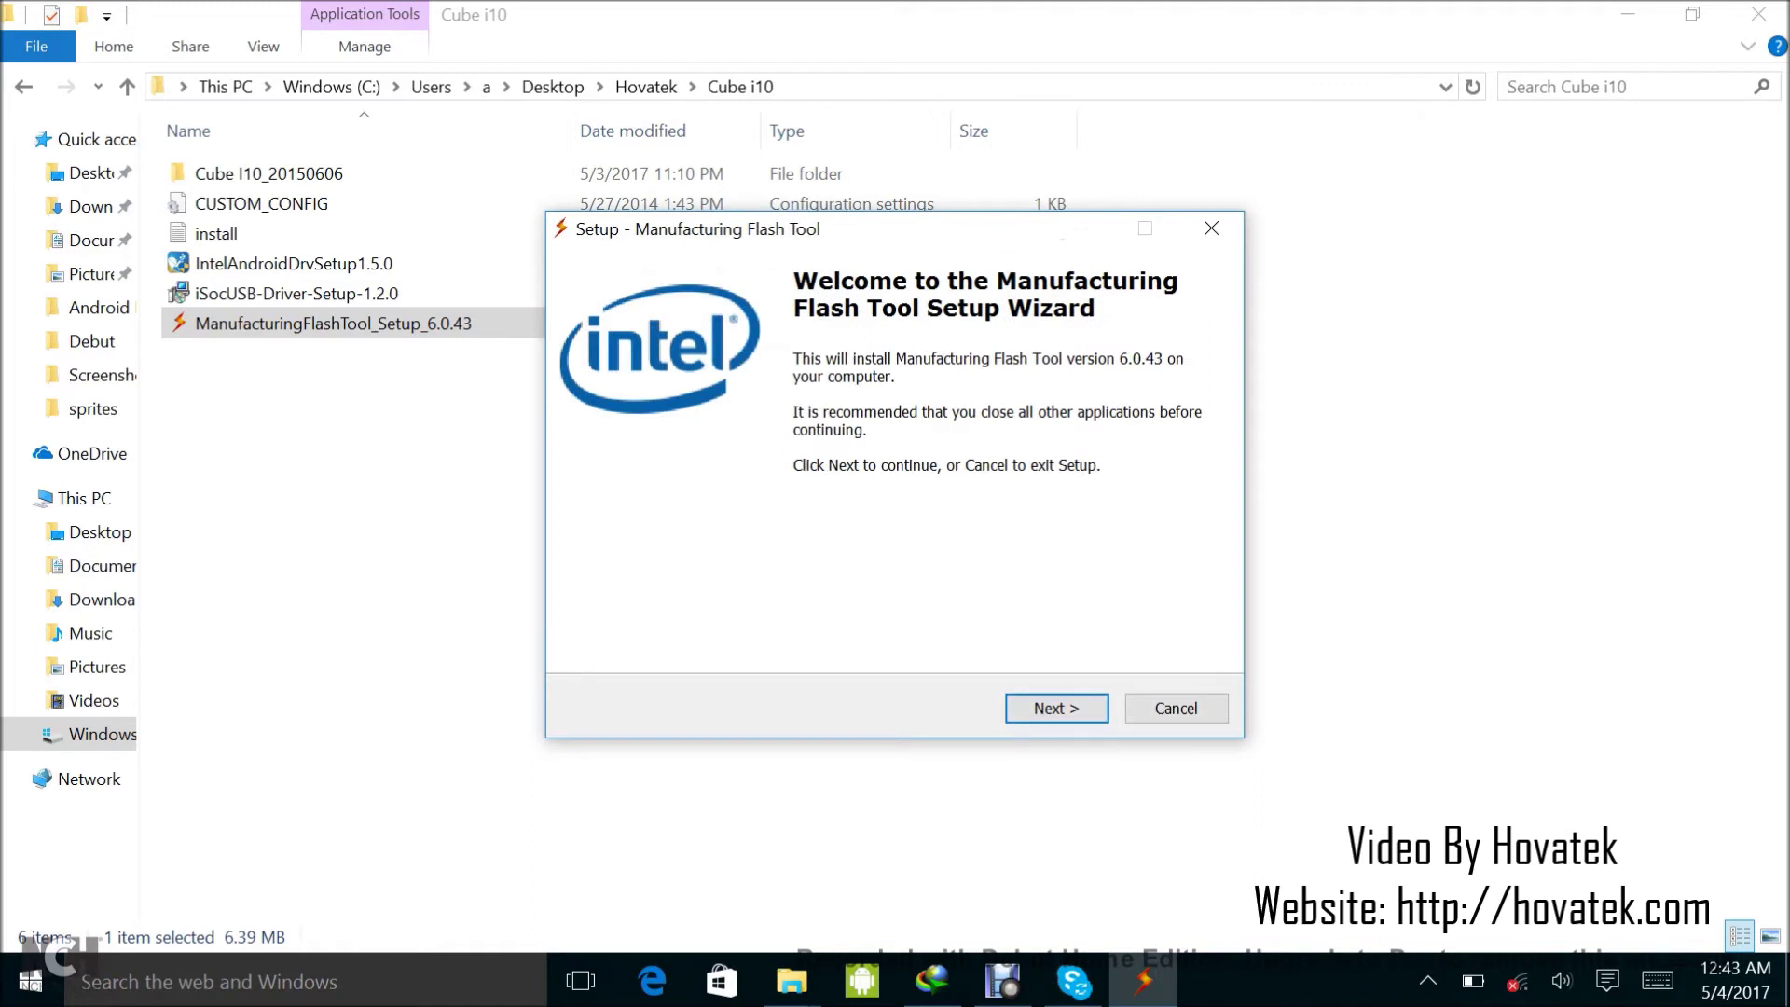
key("Return")
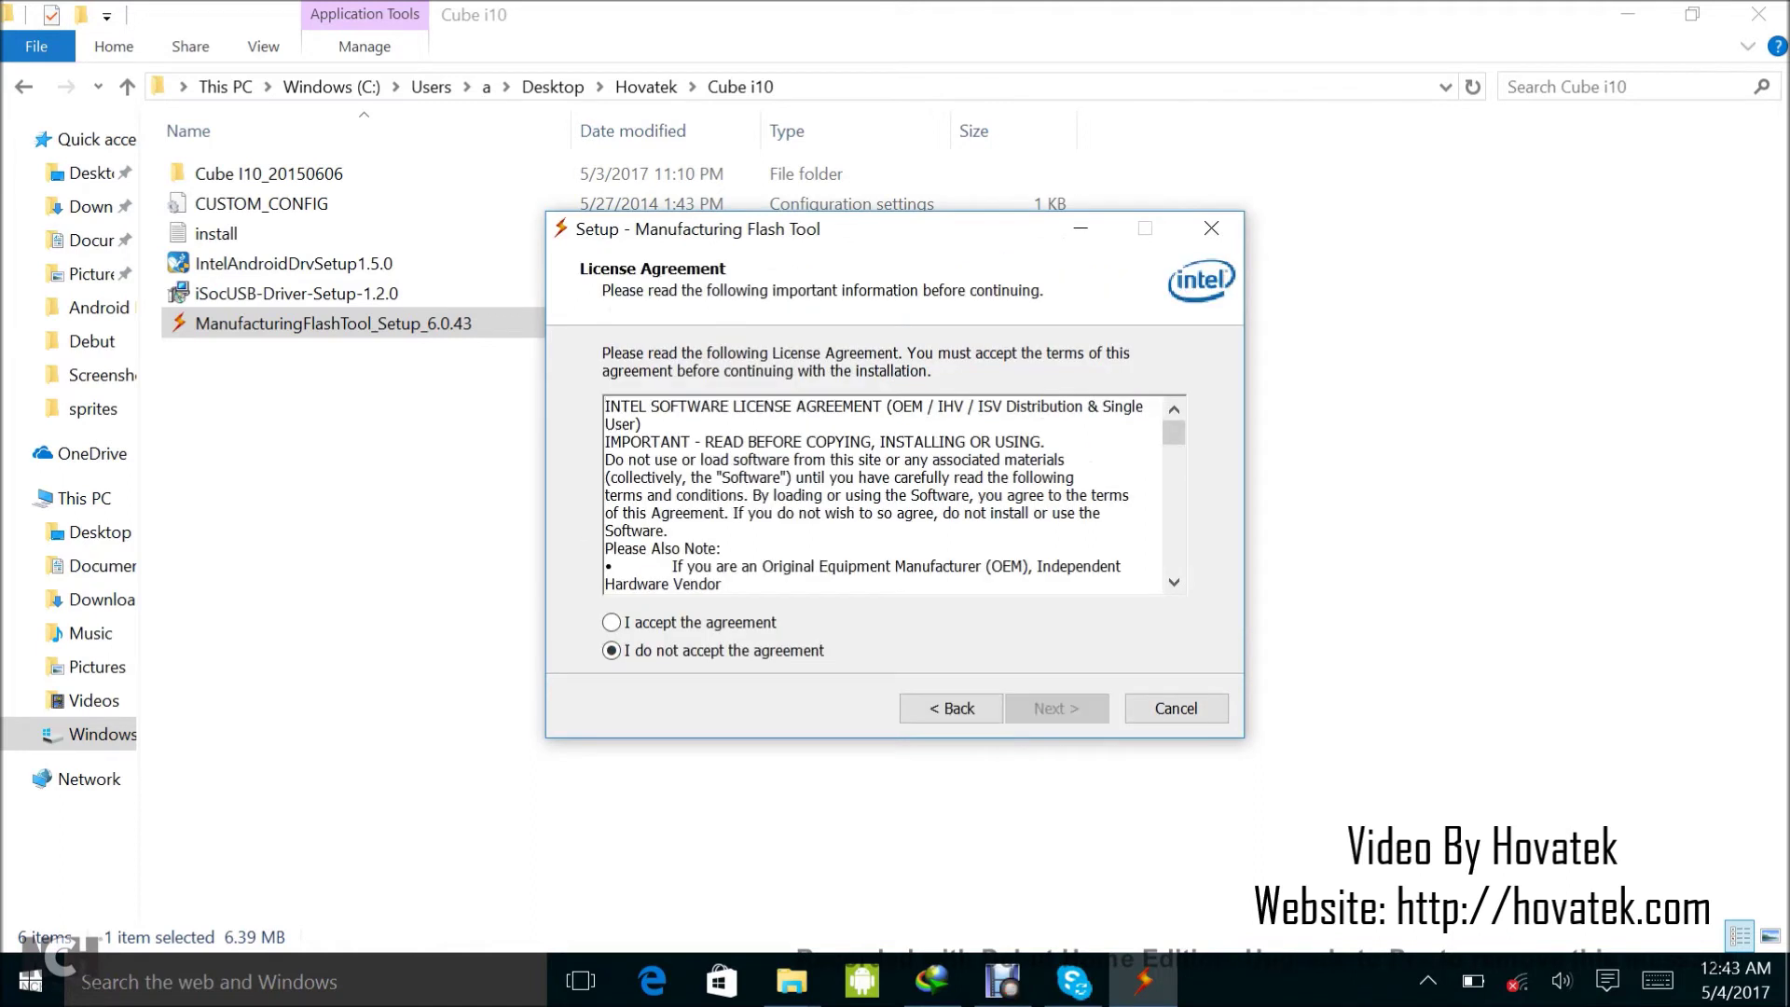
key("alt+a")
key("Return")
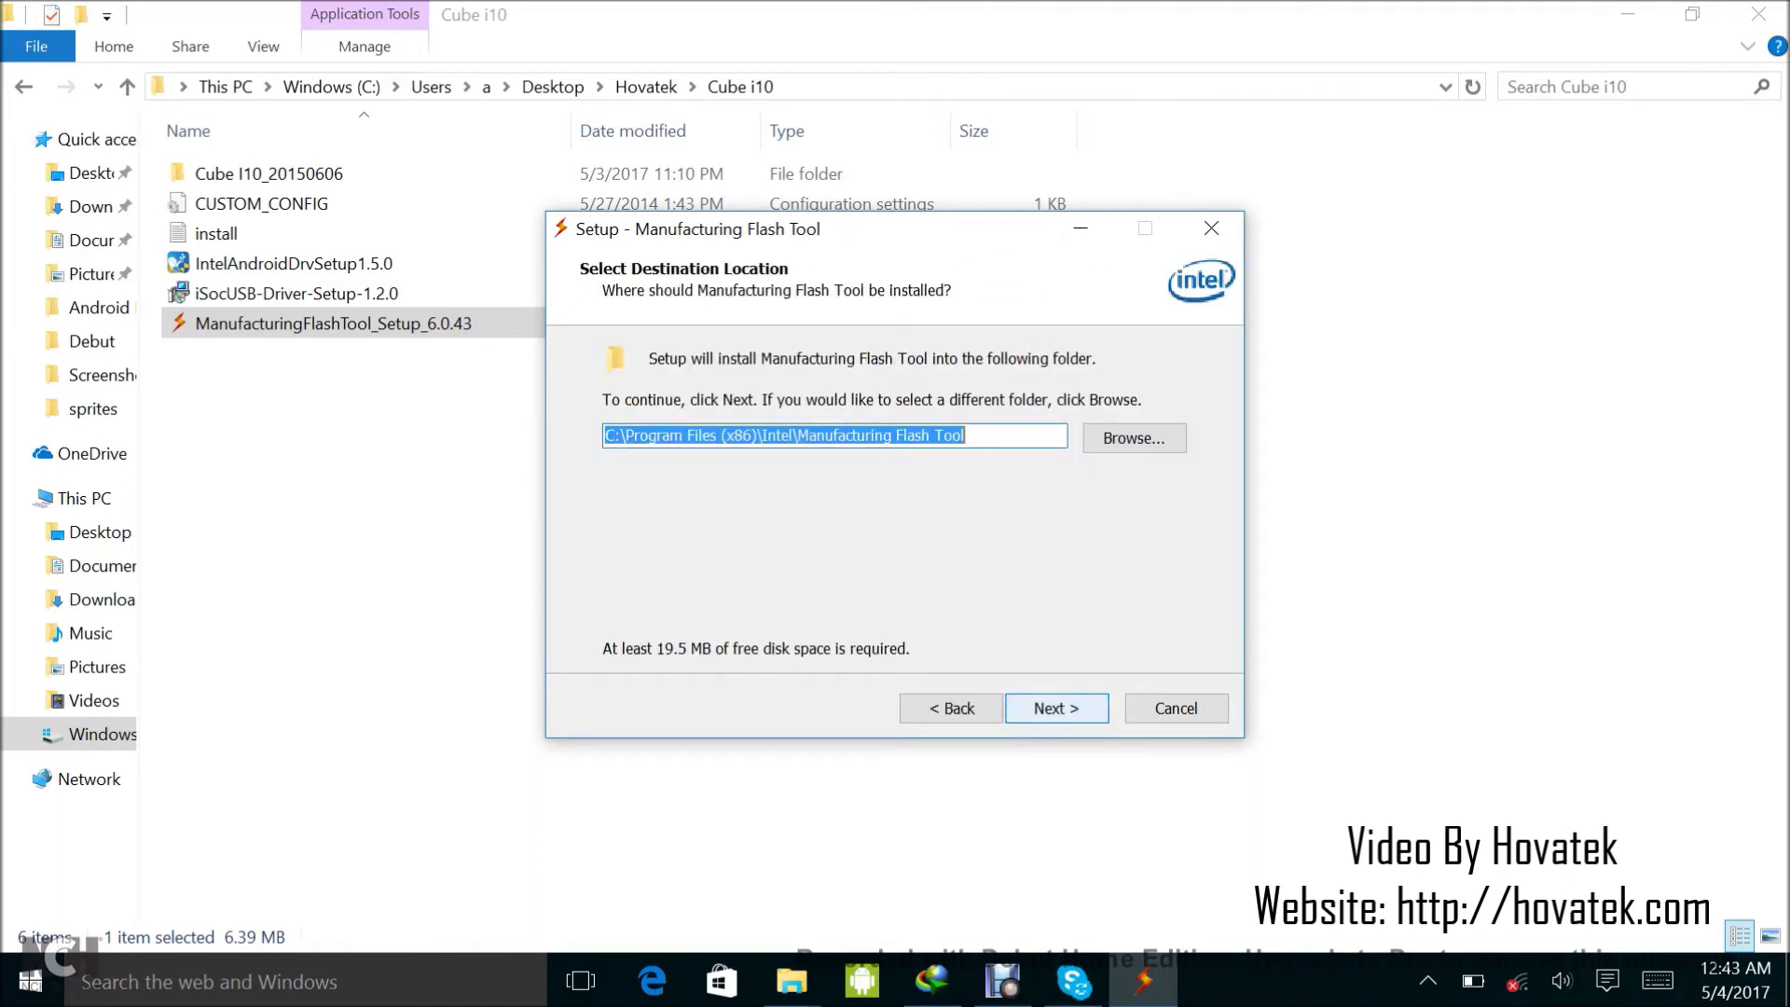
key("Return")
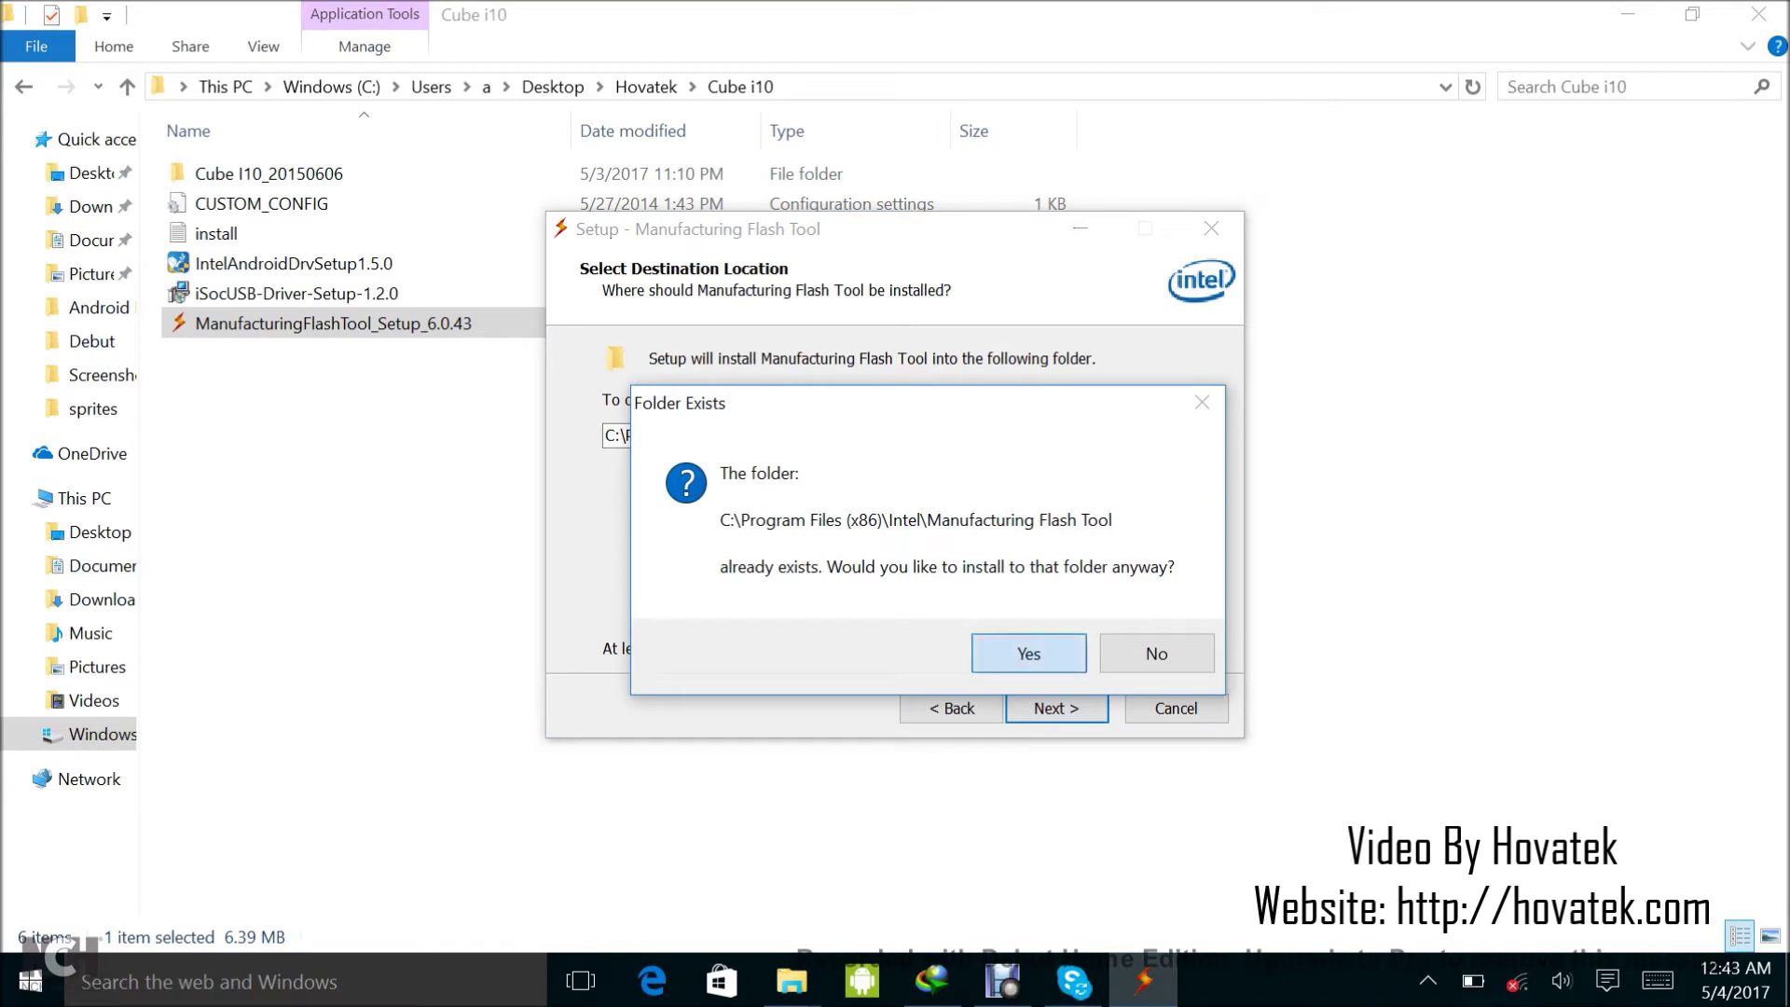
key("Return")
key("Return")
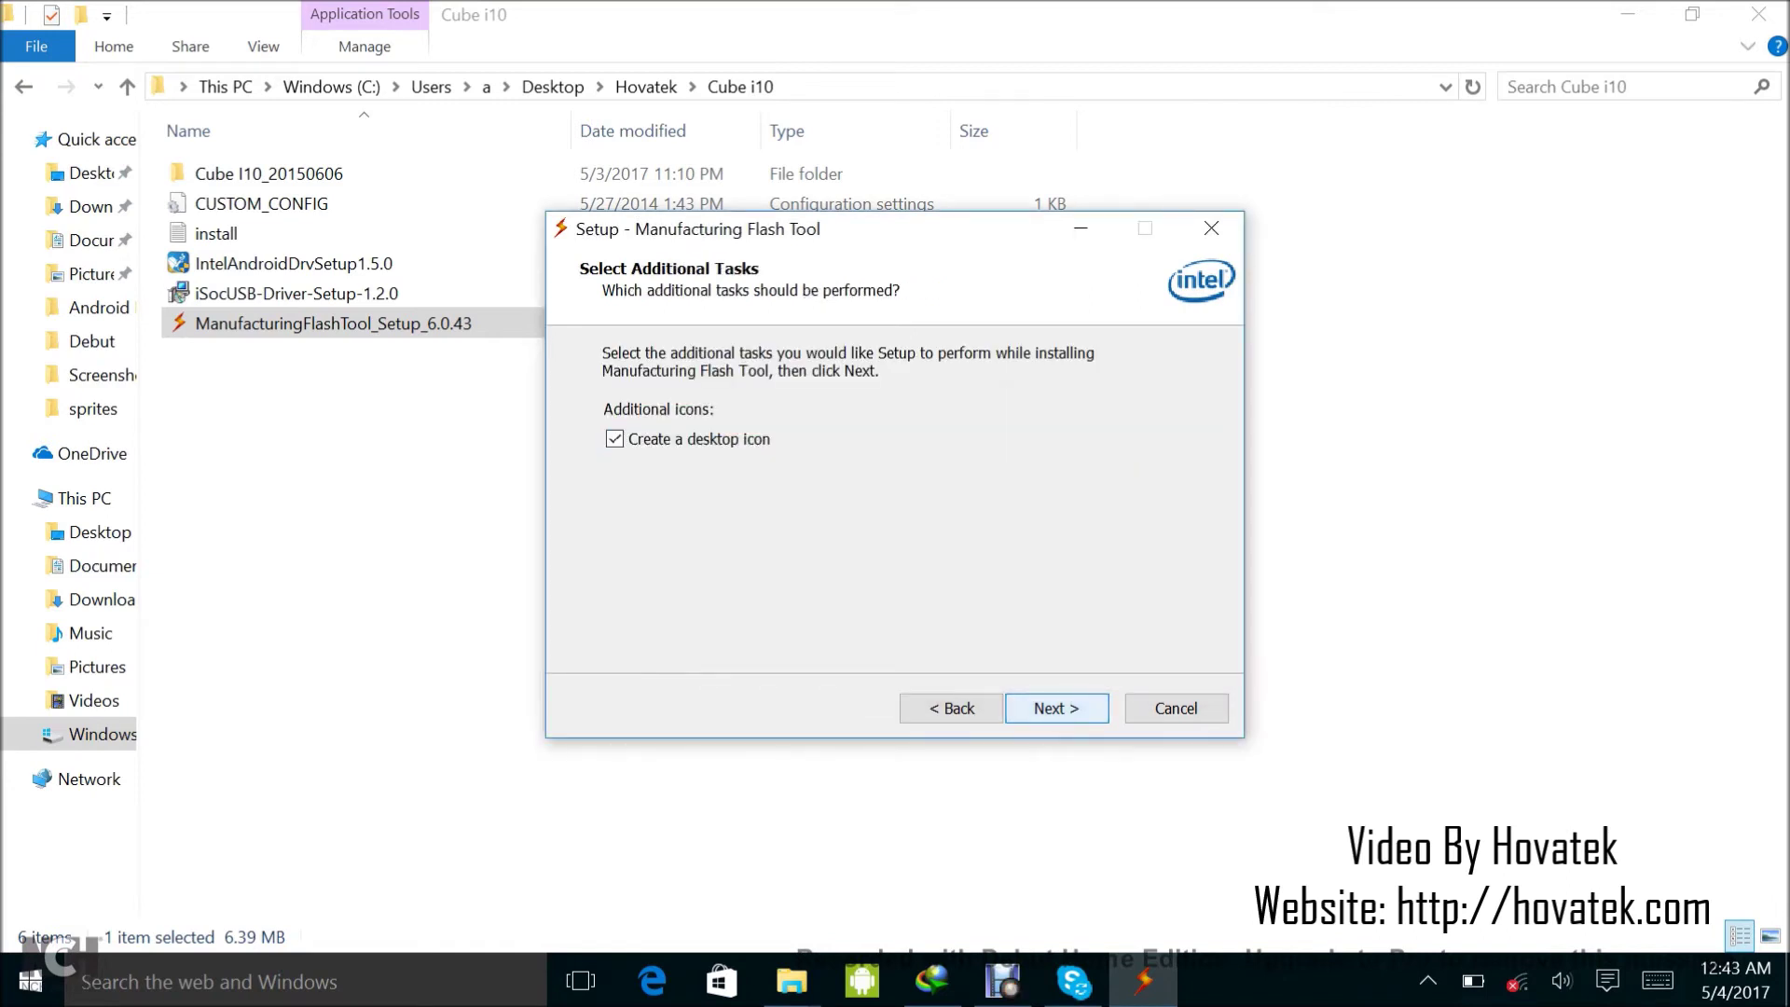
key("Return")
key("Return")
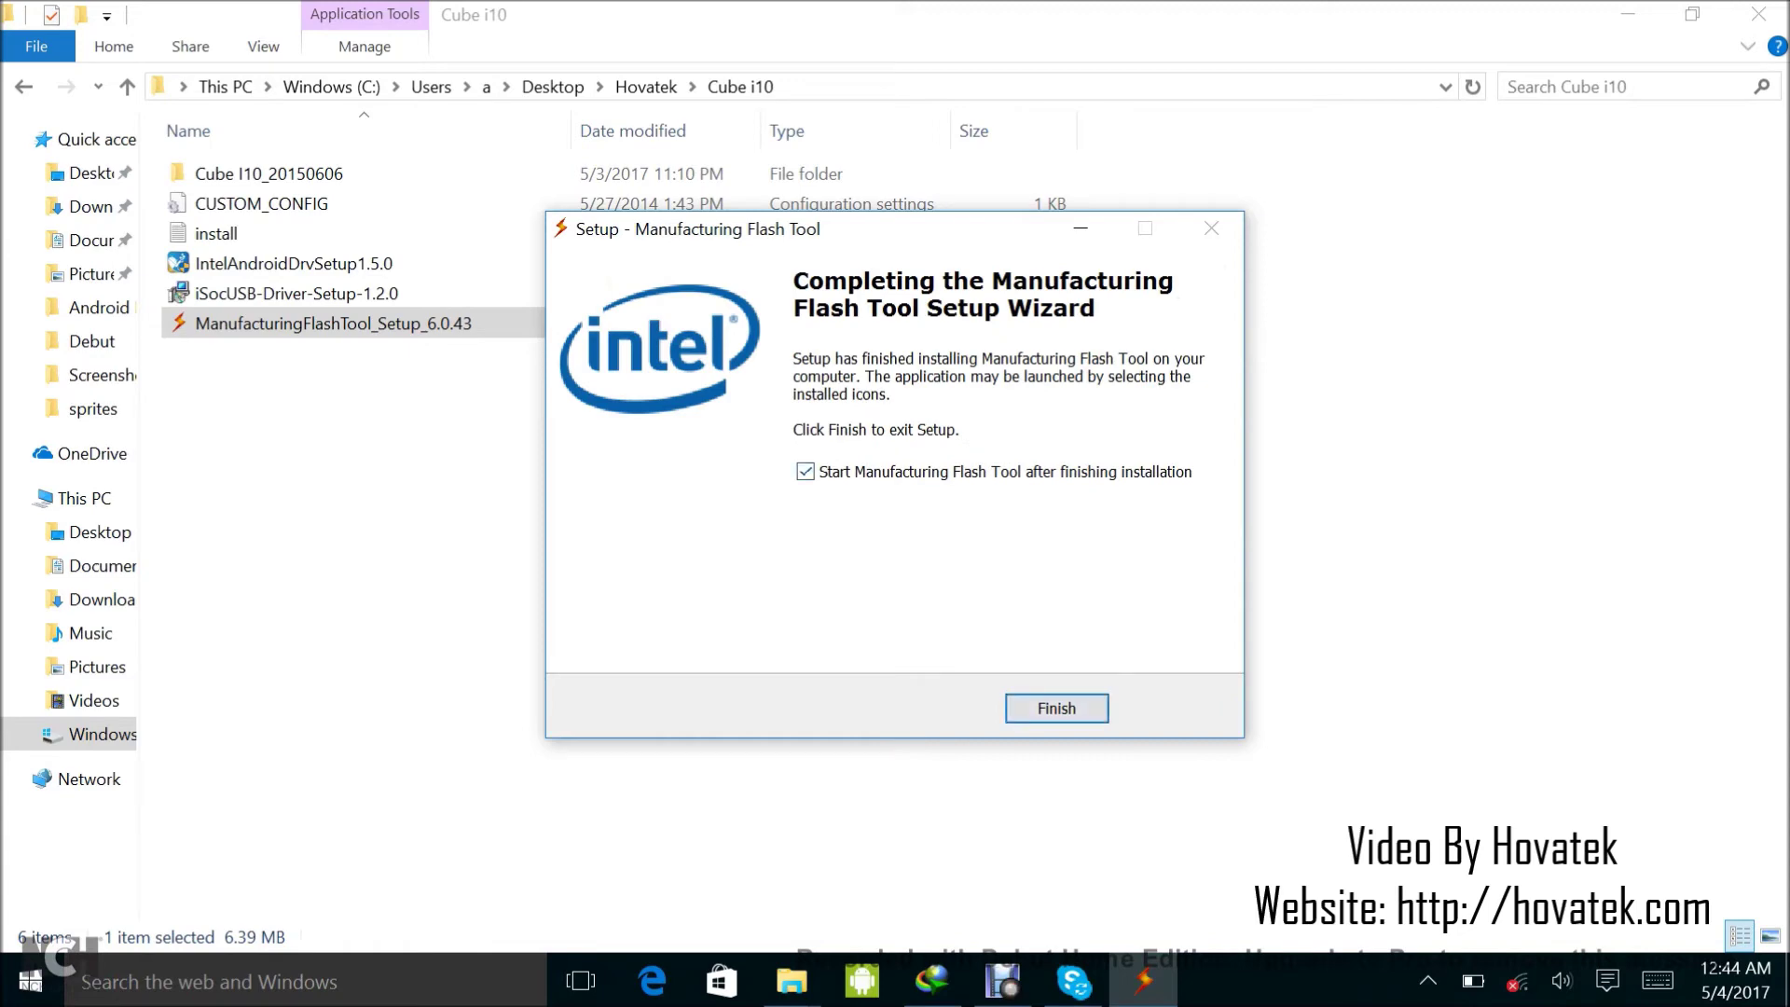
key("Return")
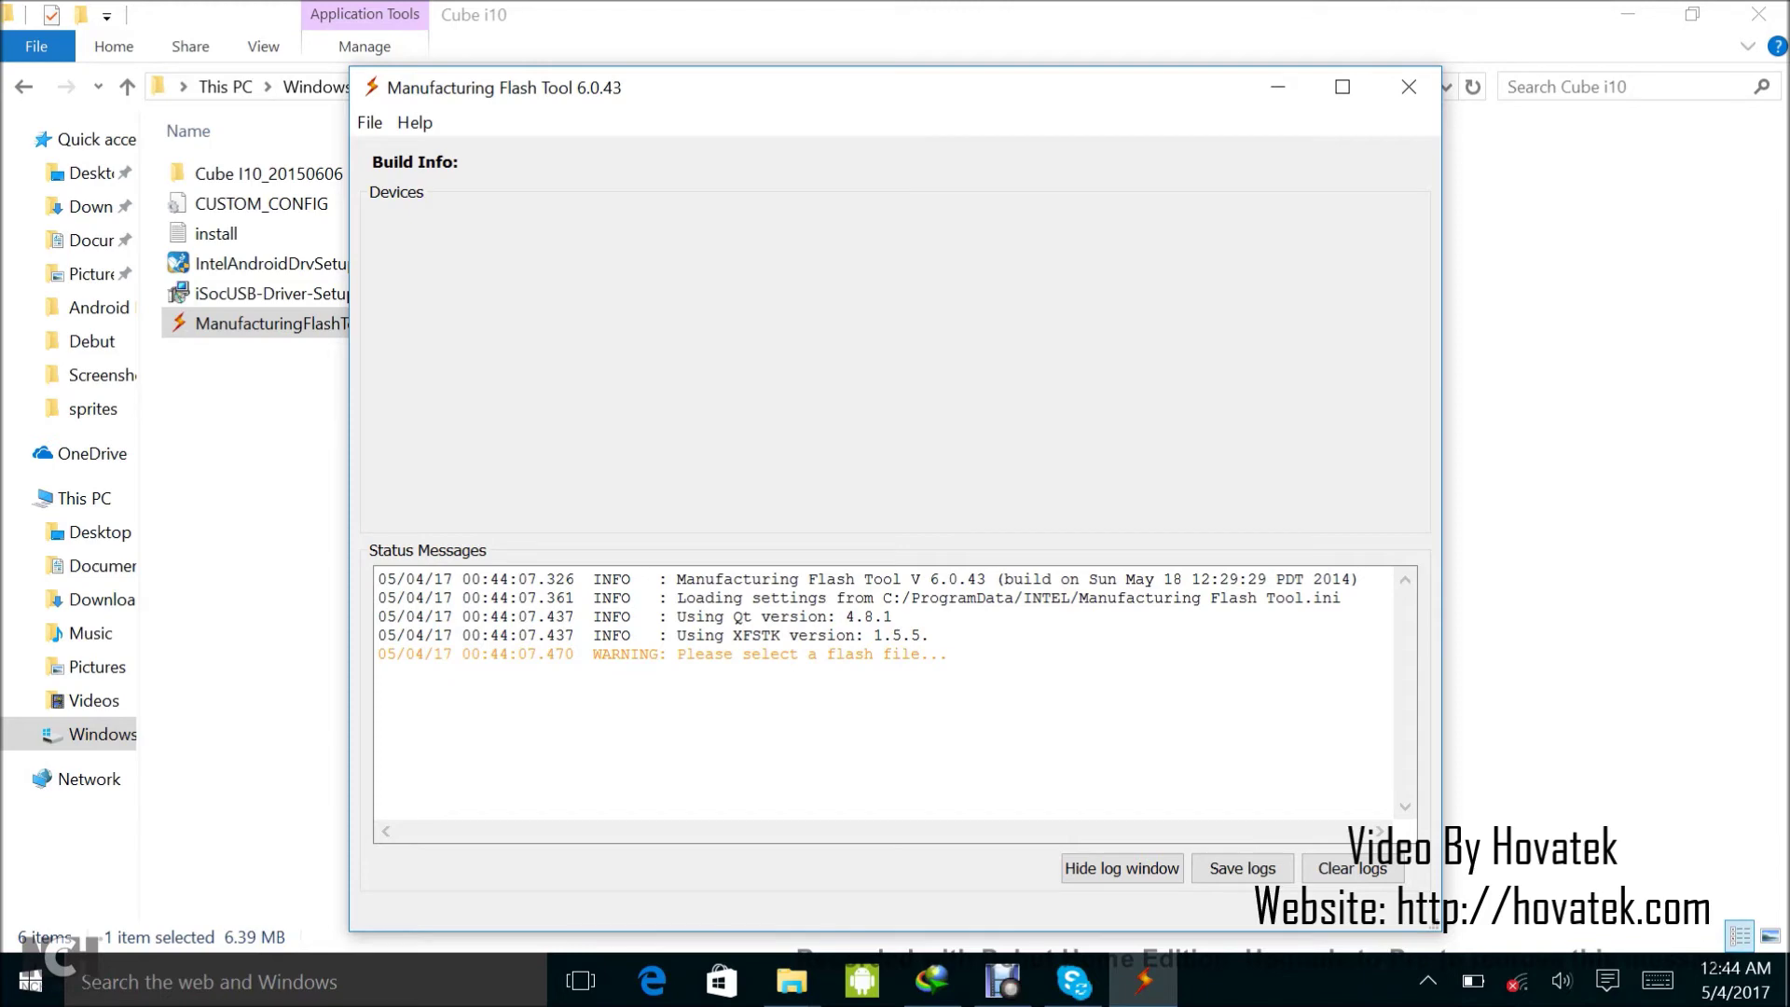
Drag the Manufacturing Flash Tool window to a new position on screen.
left_click_drag(839, 87, 1014, 62)
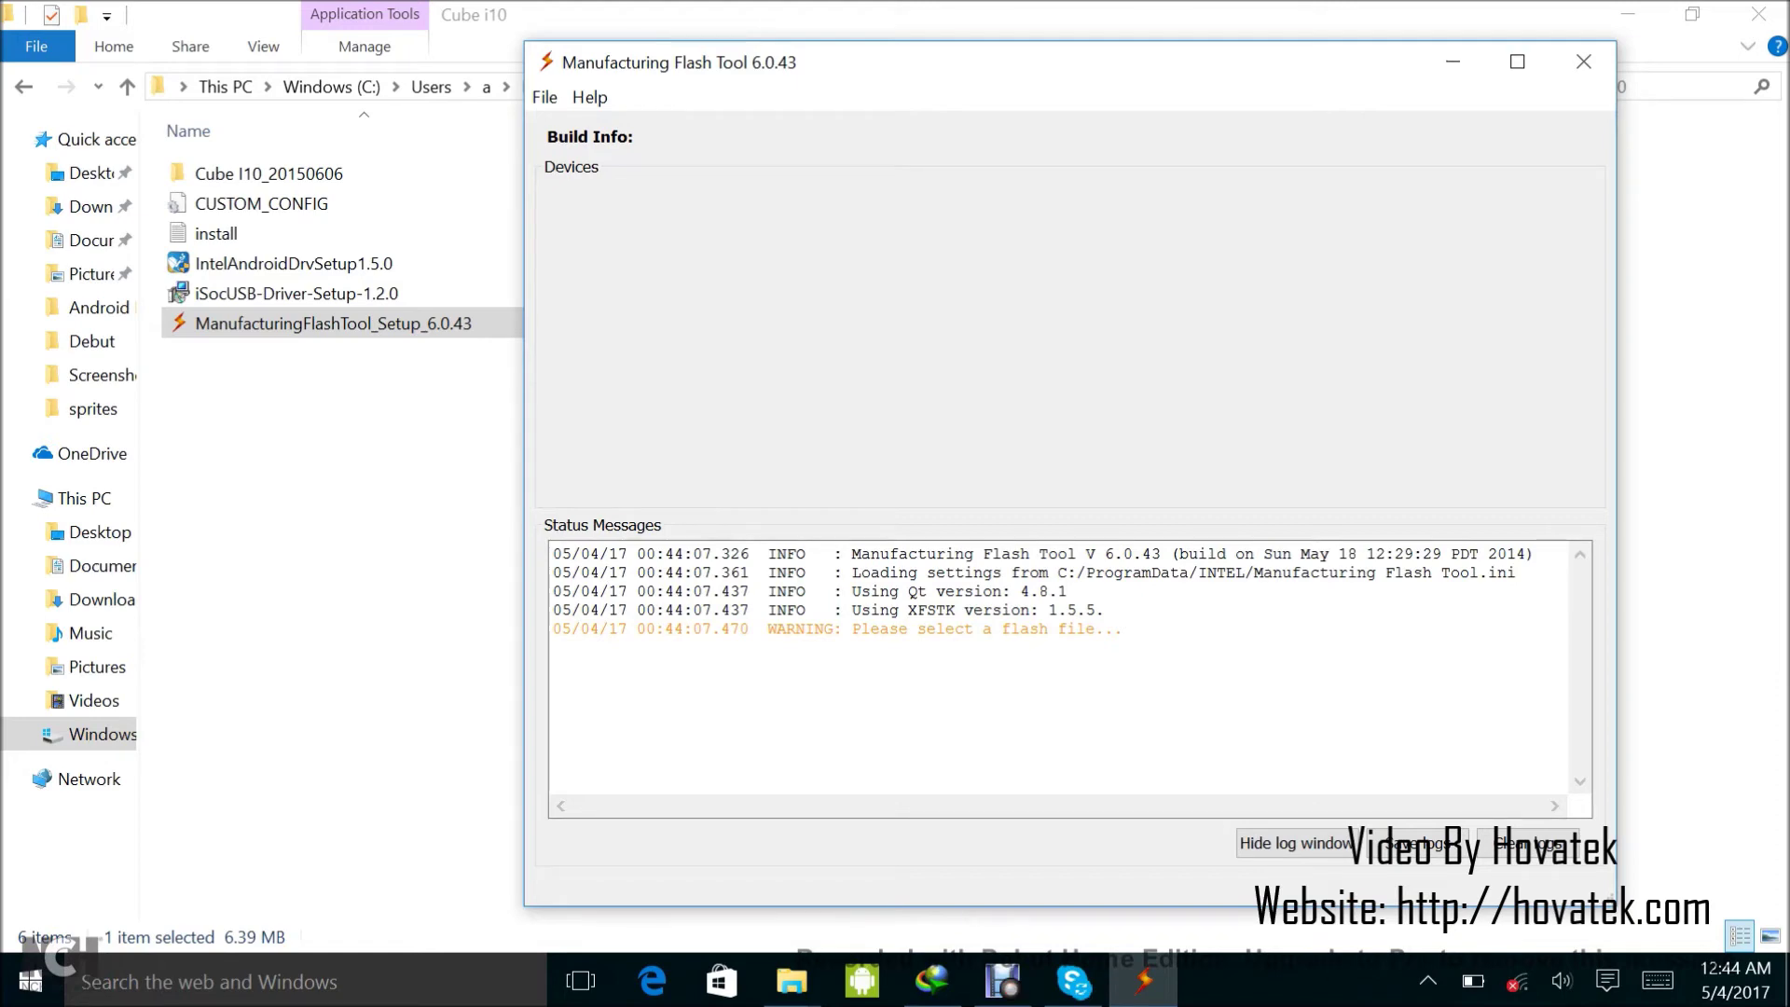
Review File > Settings and apply them with OK, so FlashStats logs to mfgft-stats.csv.
key("alt+f")
key("Down")
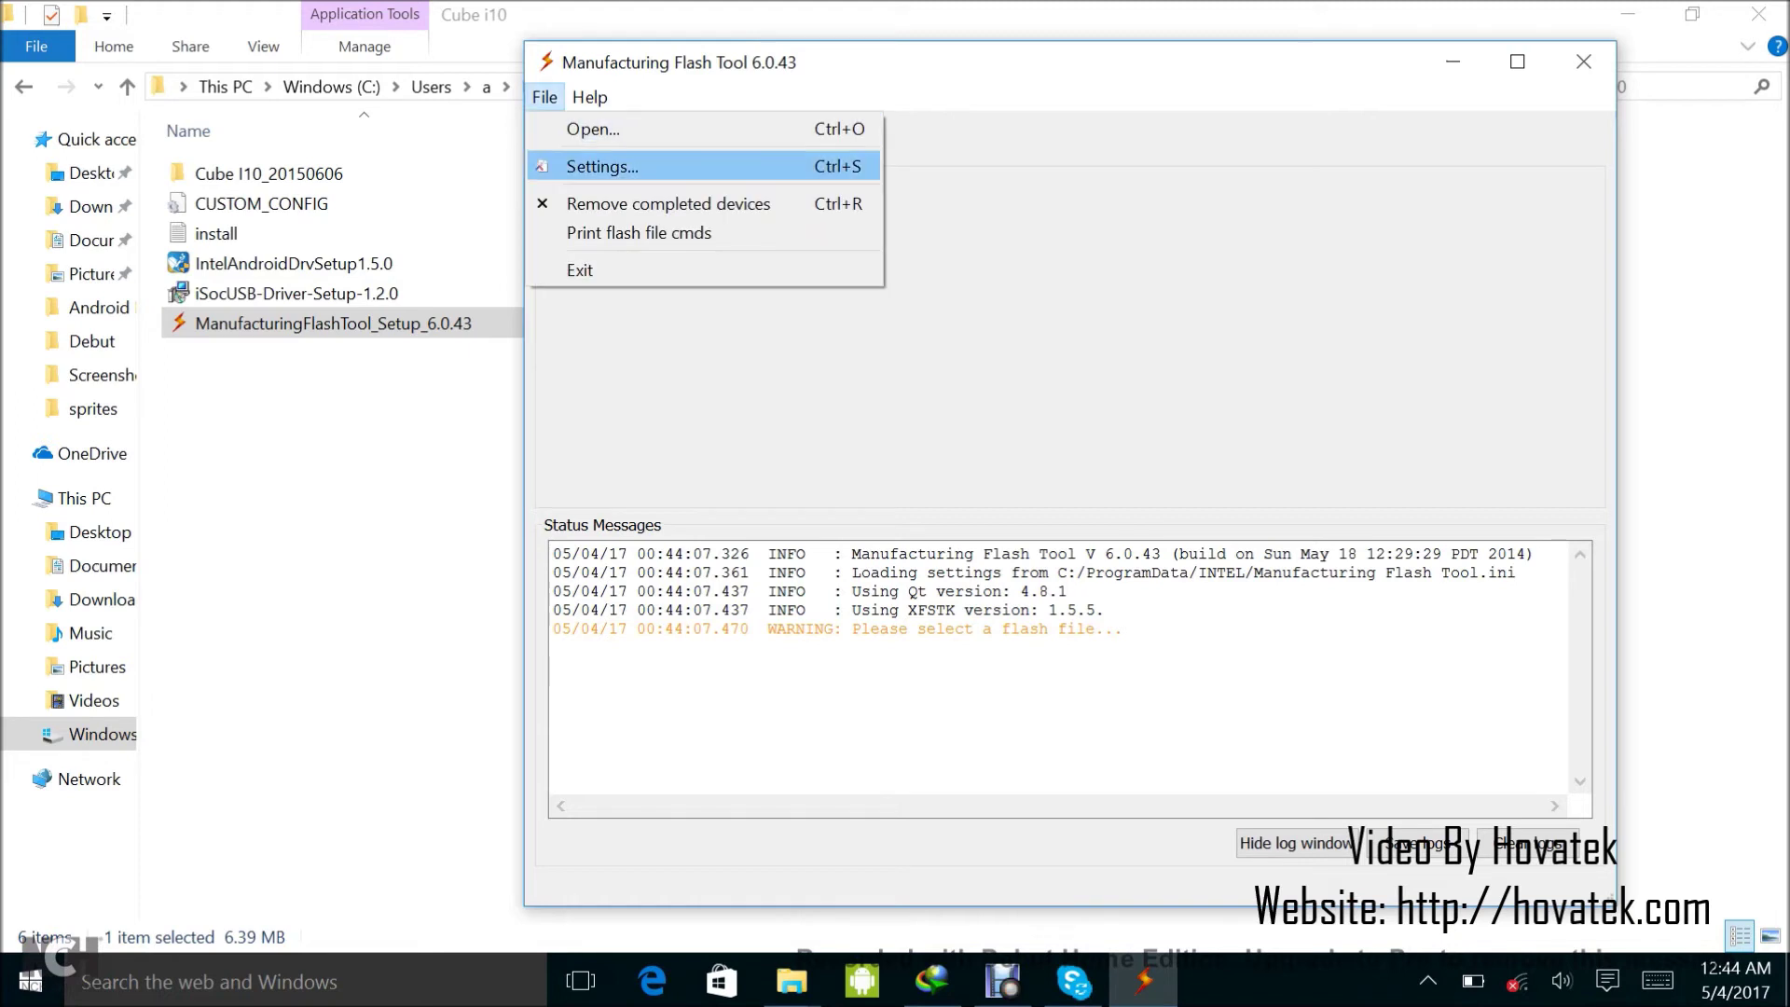
key("Return")
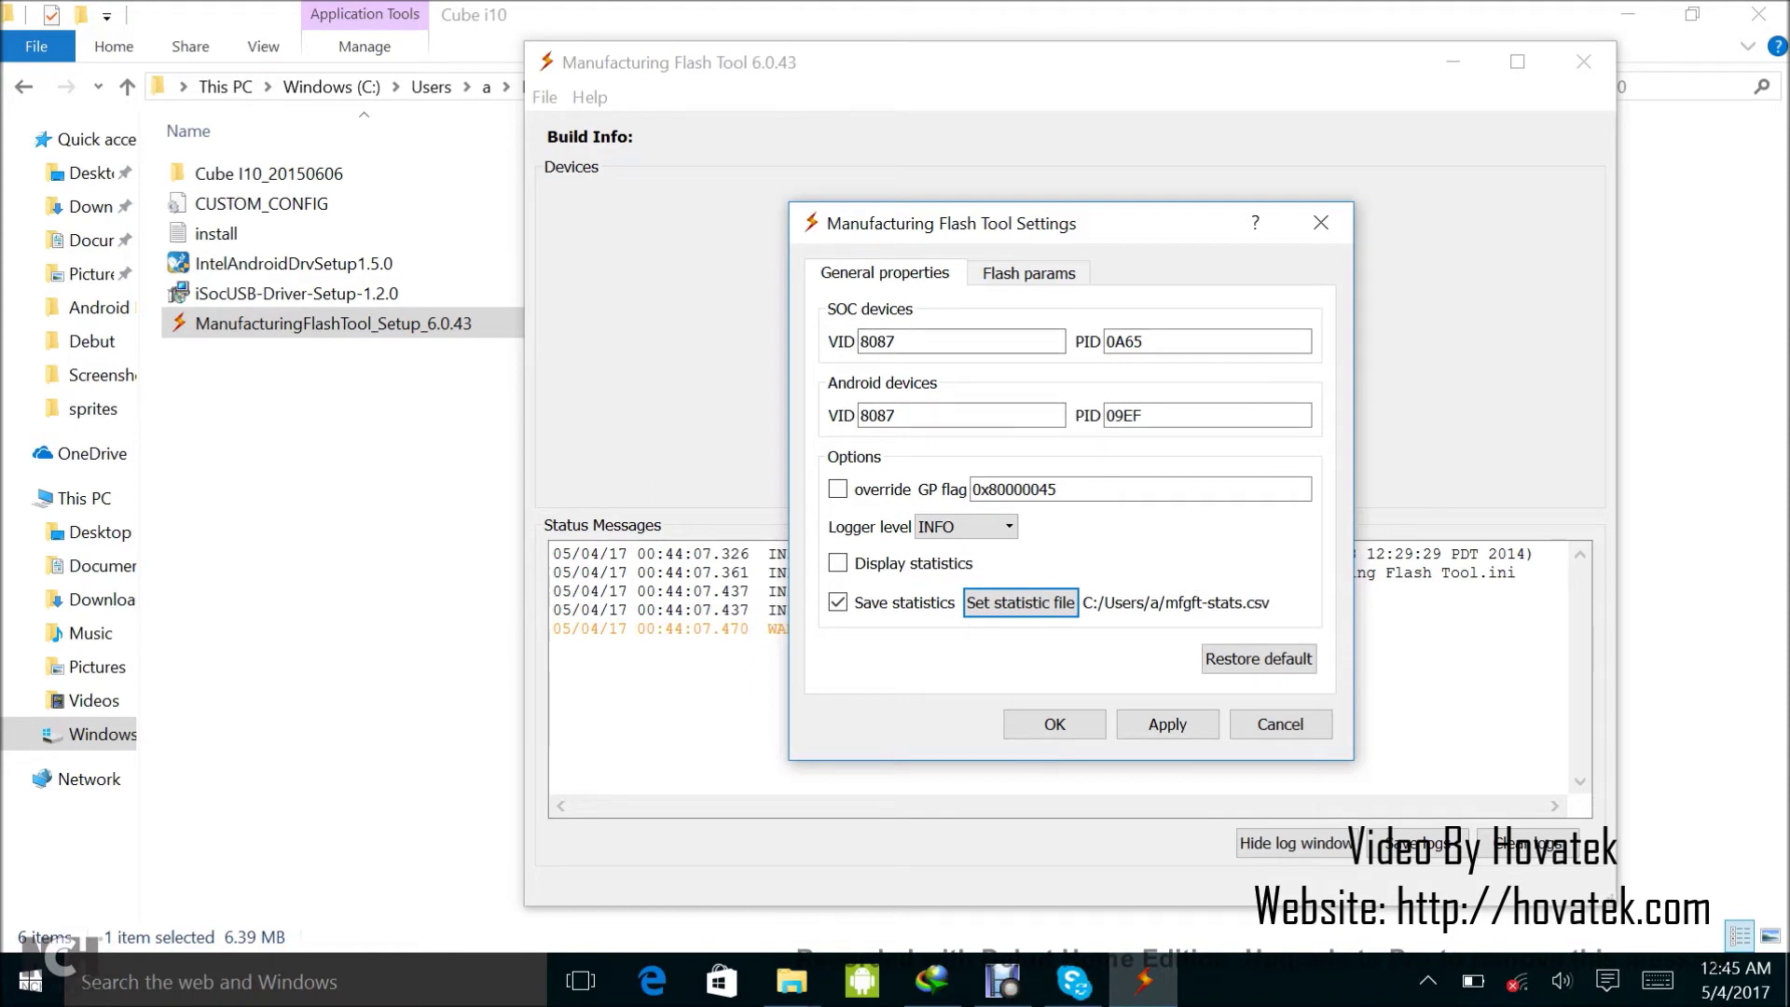
left_click(1167, 724)
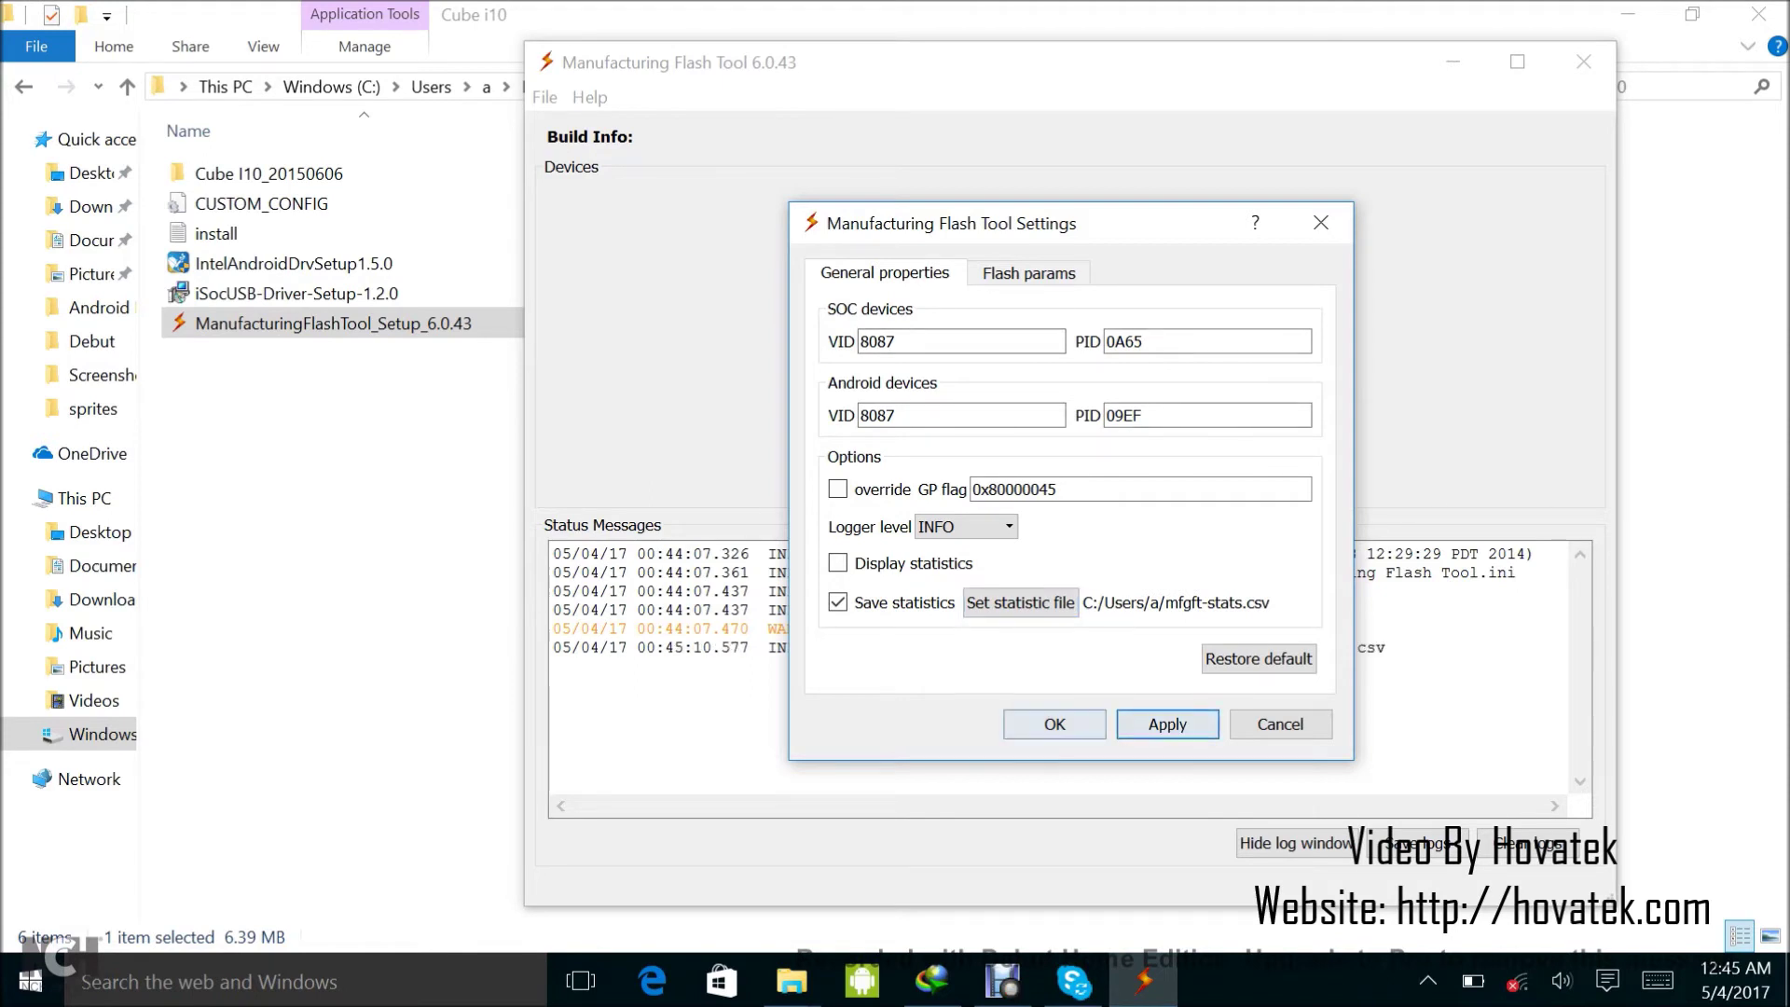
left_click(1054, 725)
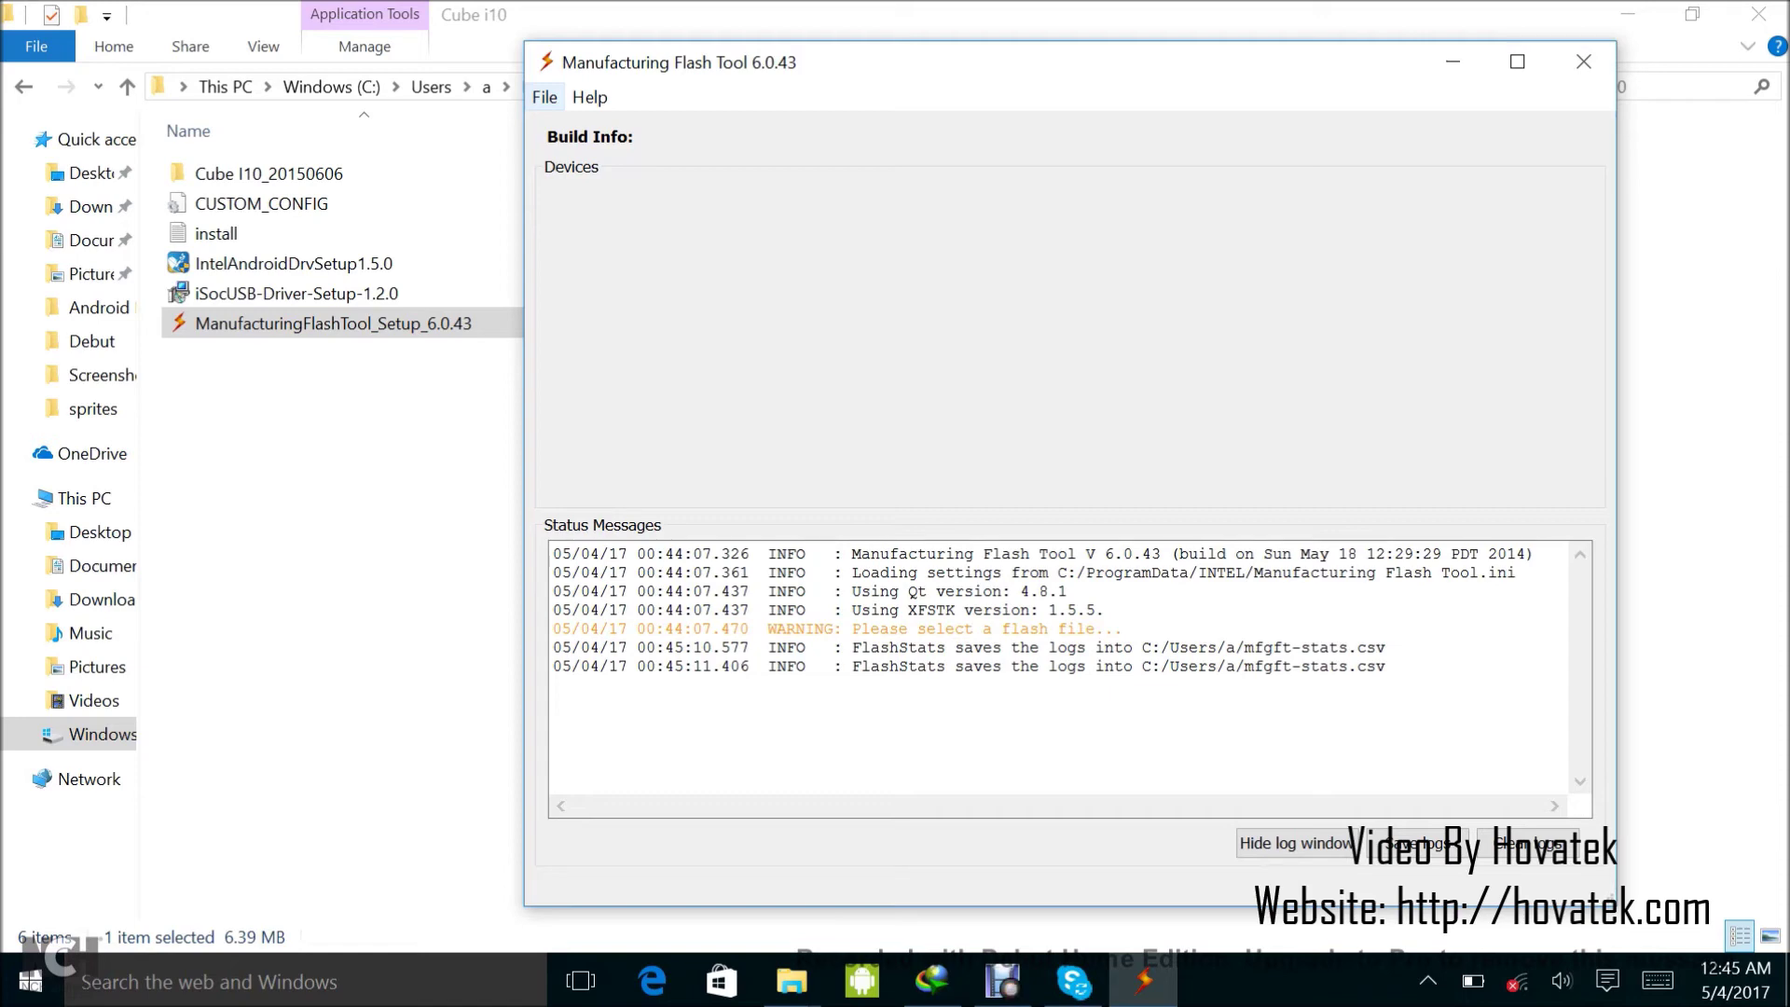
Load flash_userdebug.xml from the Cube I10_20150606 folder via File > Open.
left_click(545, 97)
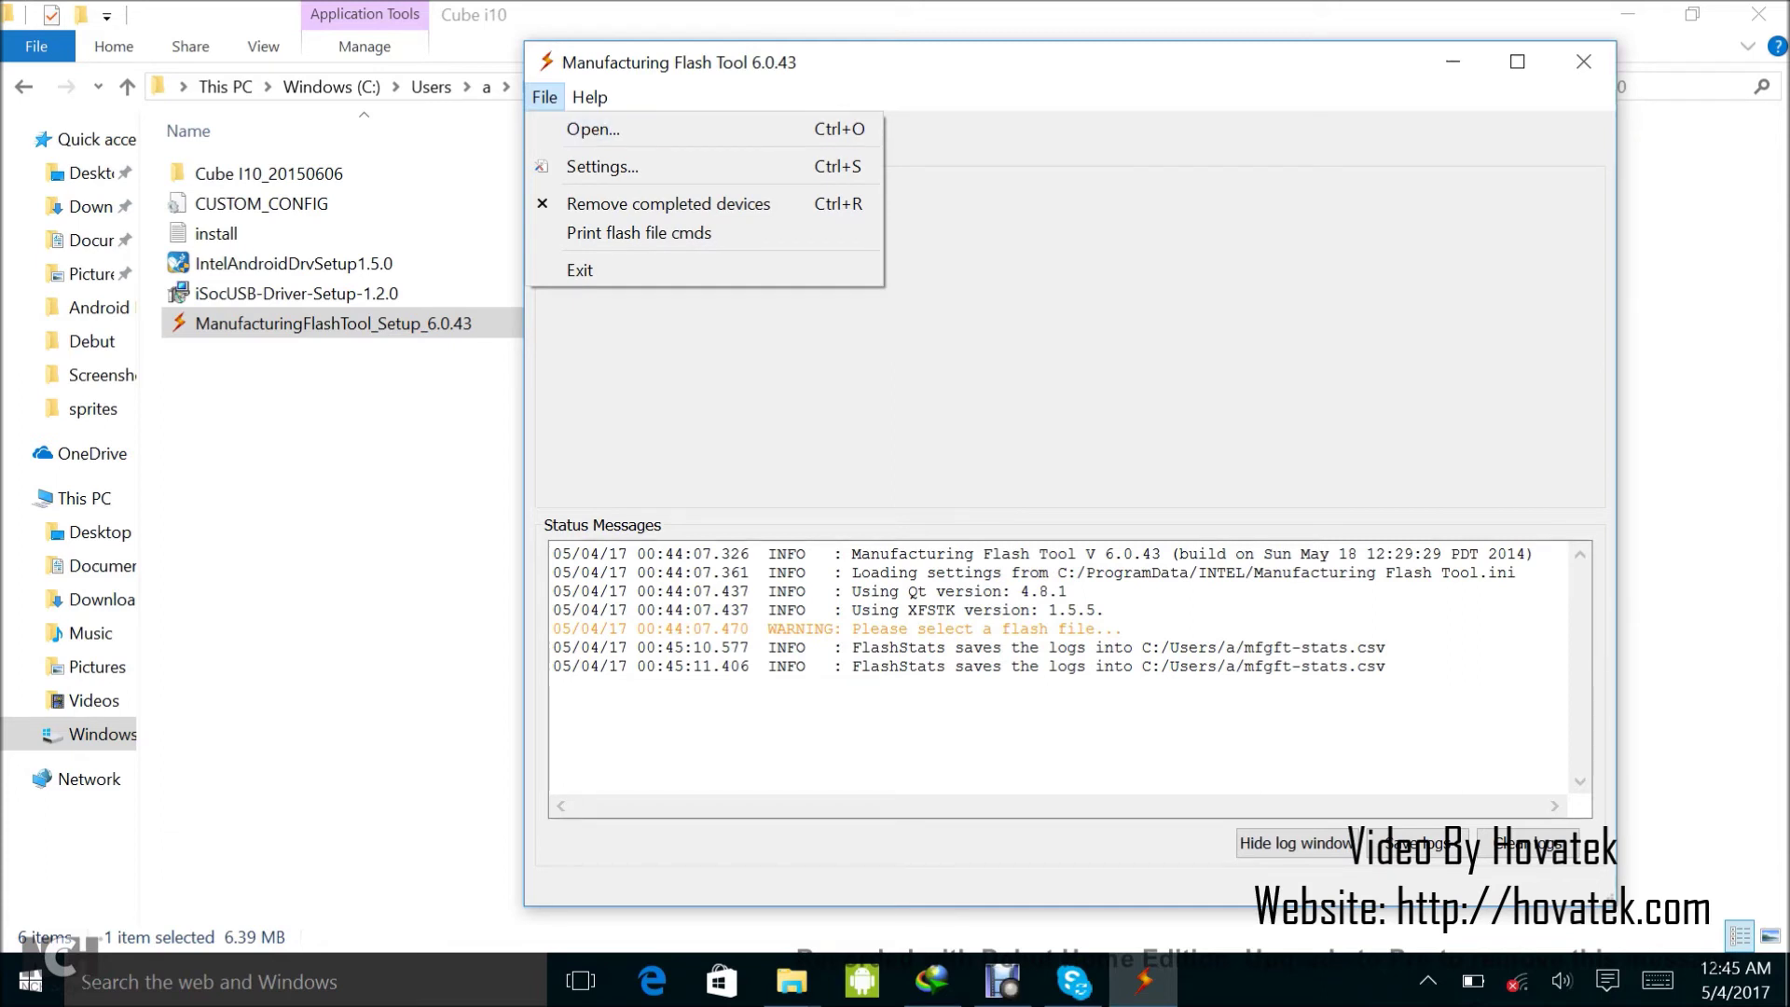
key("Return")
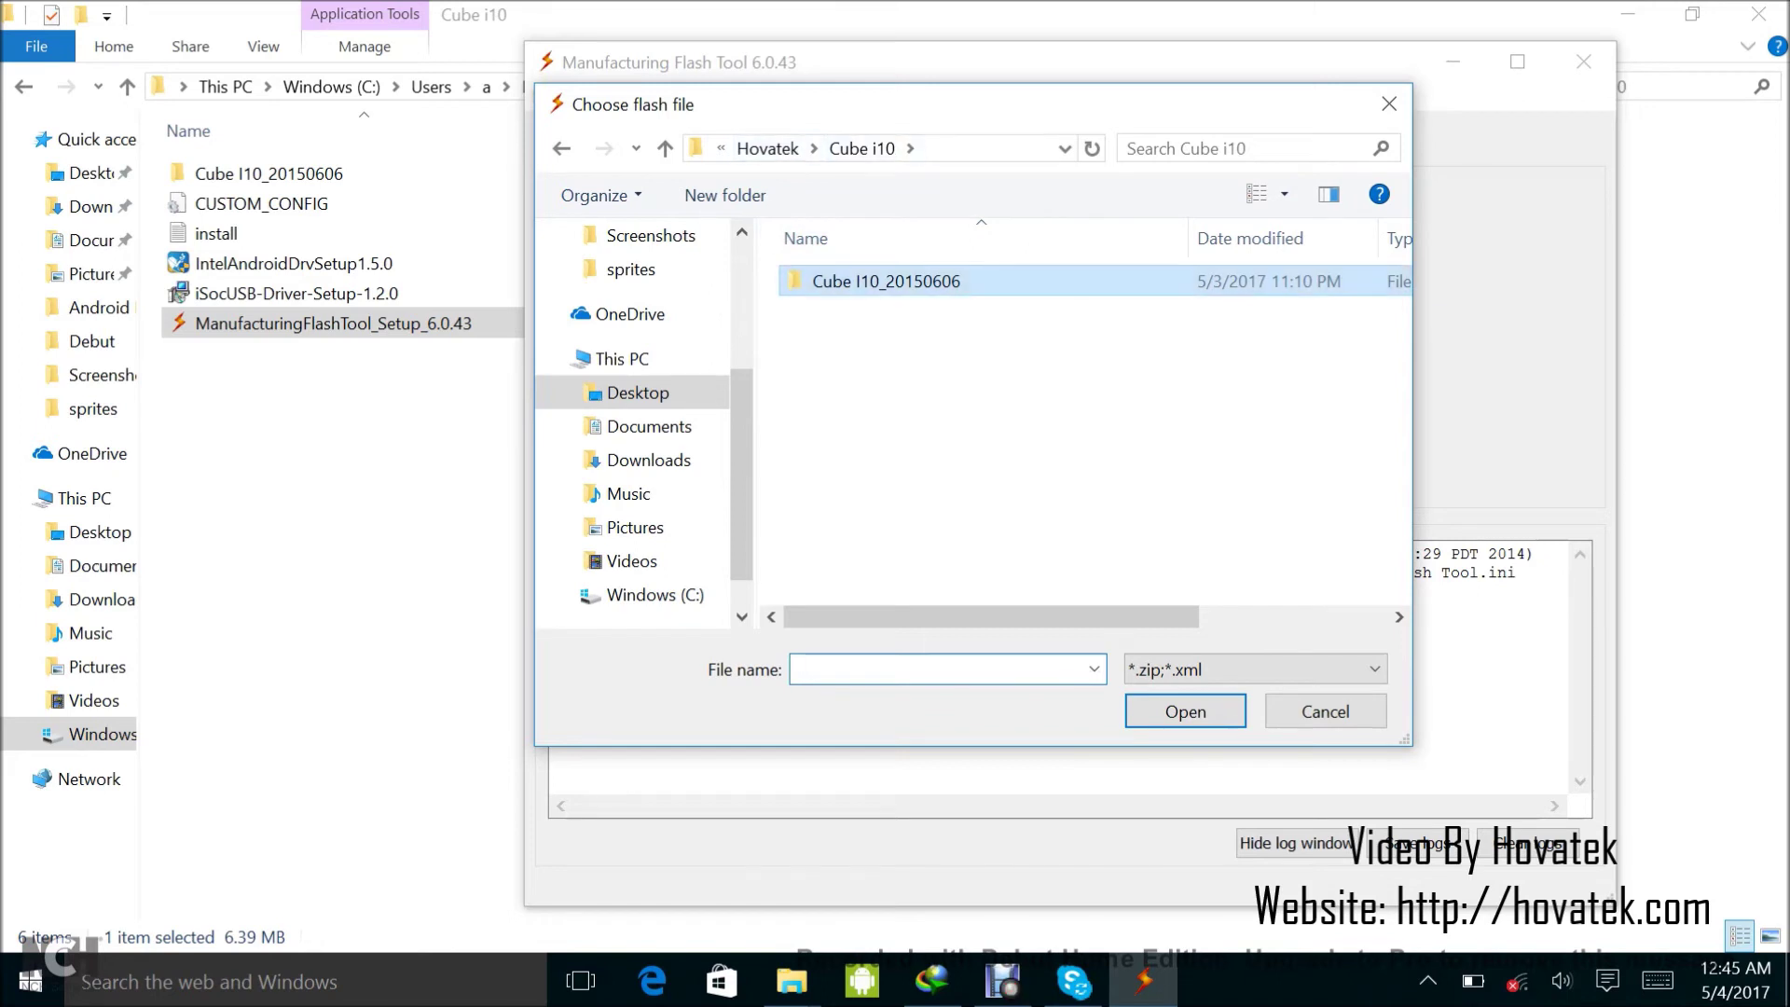
key("Return")
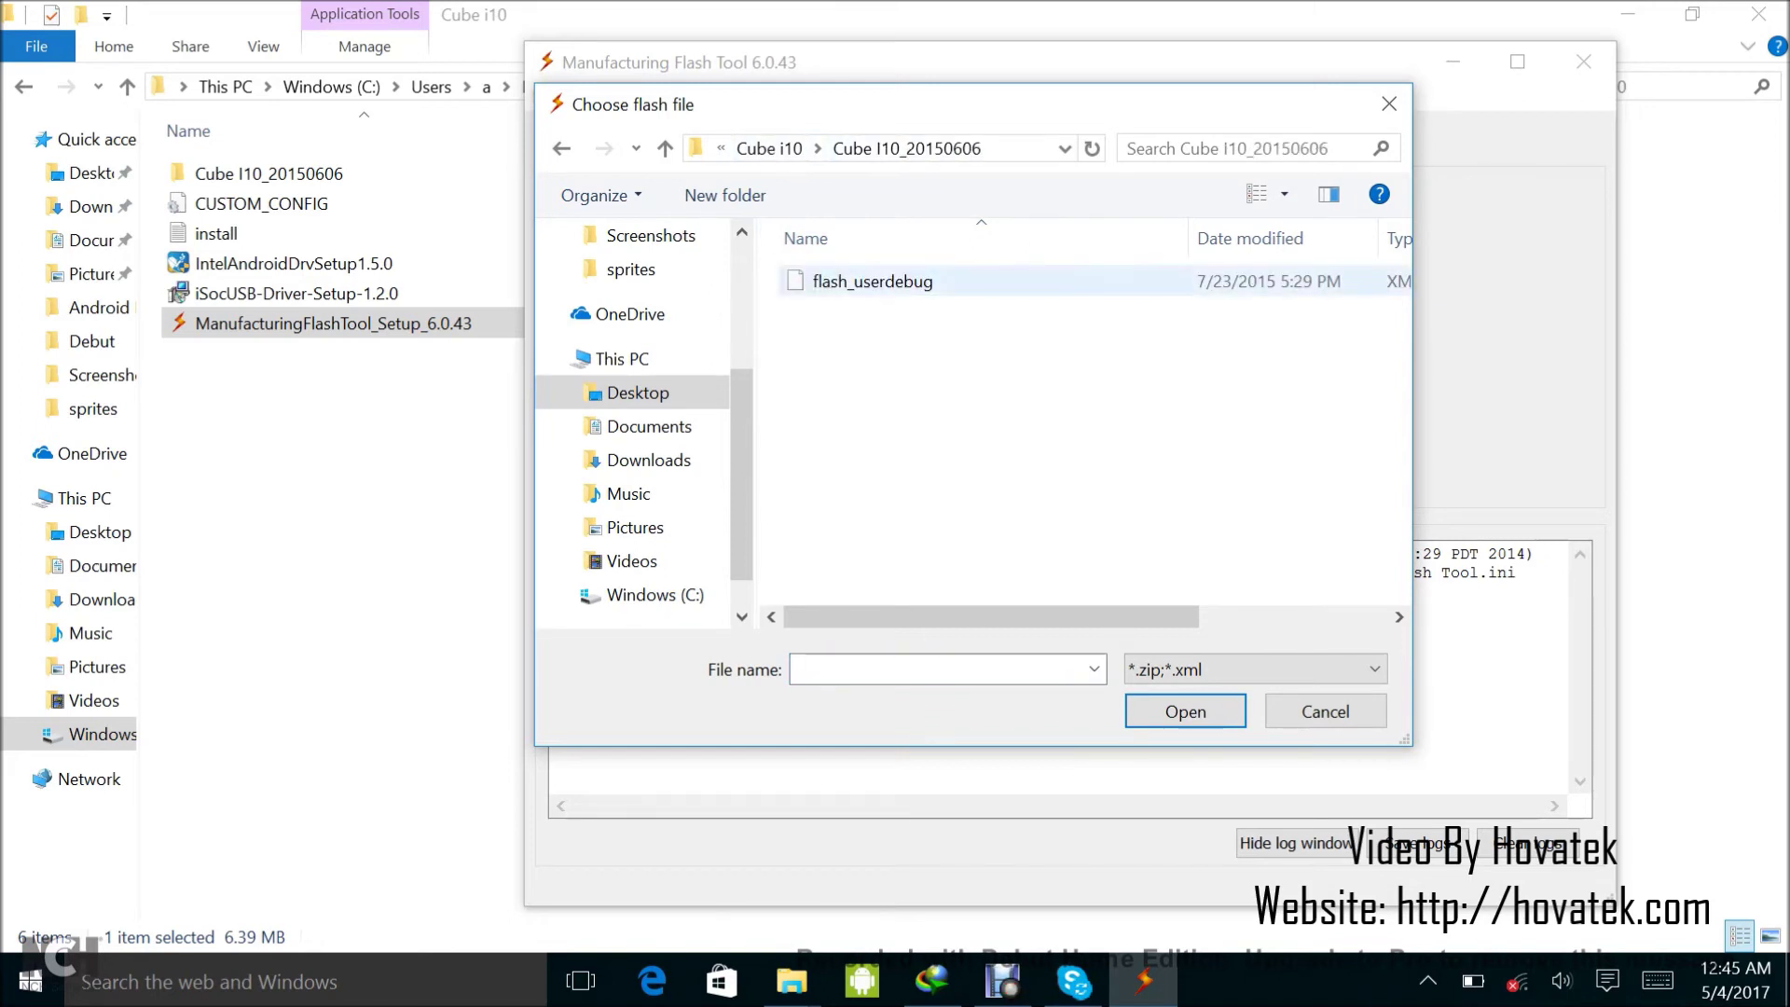
left_click(873, 281)
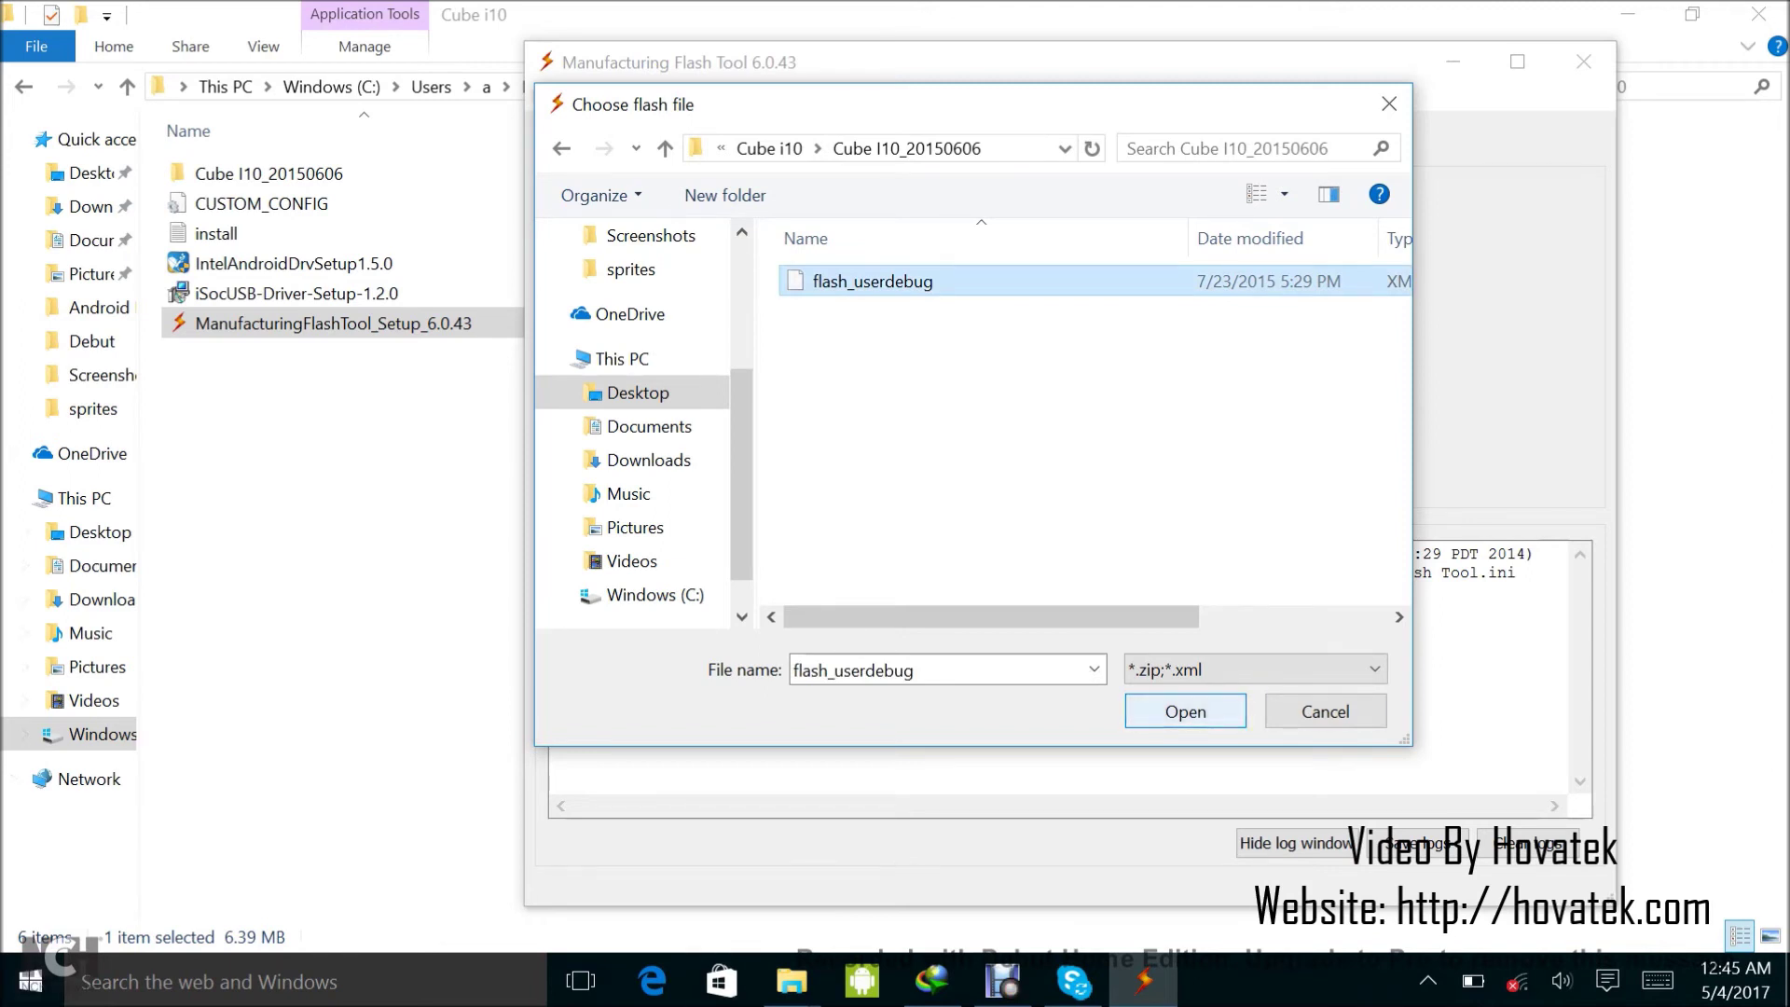
key("Return")
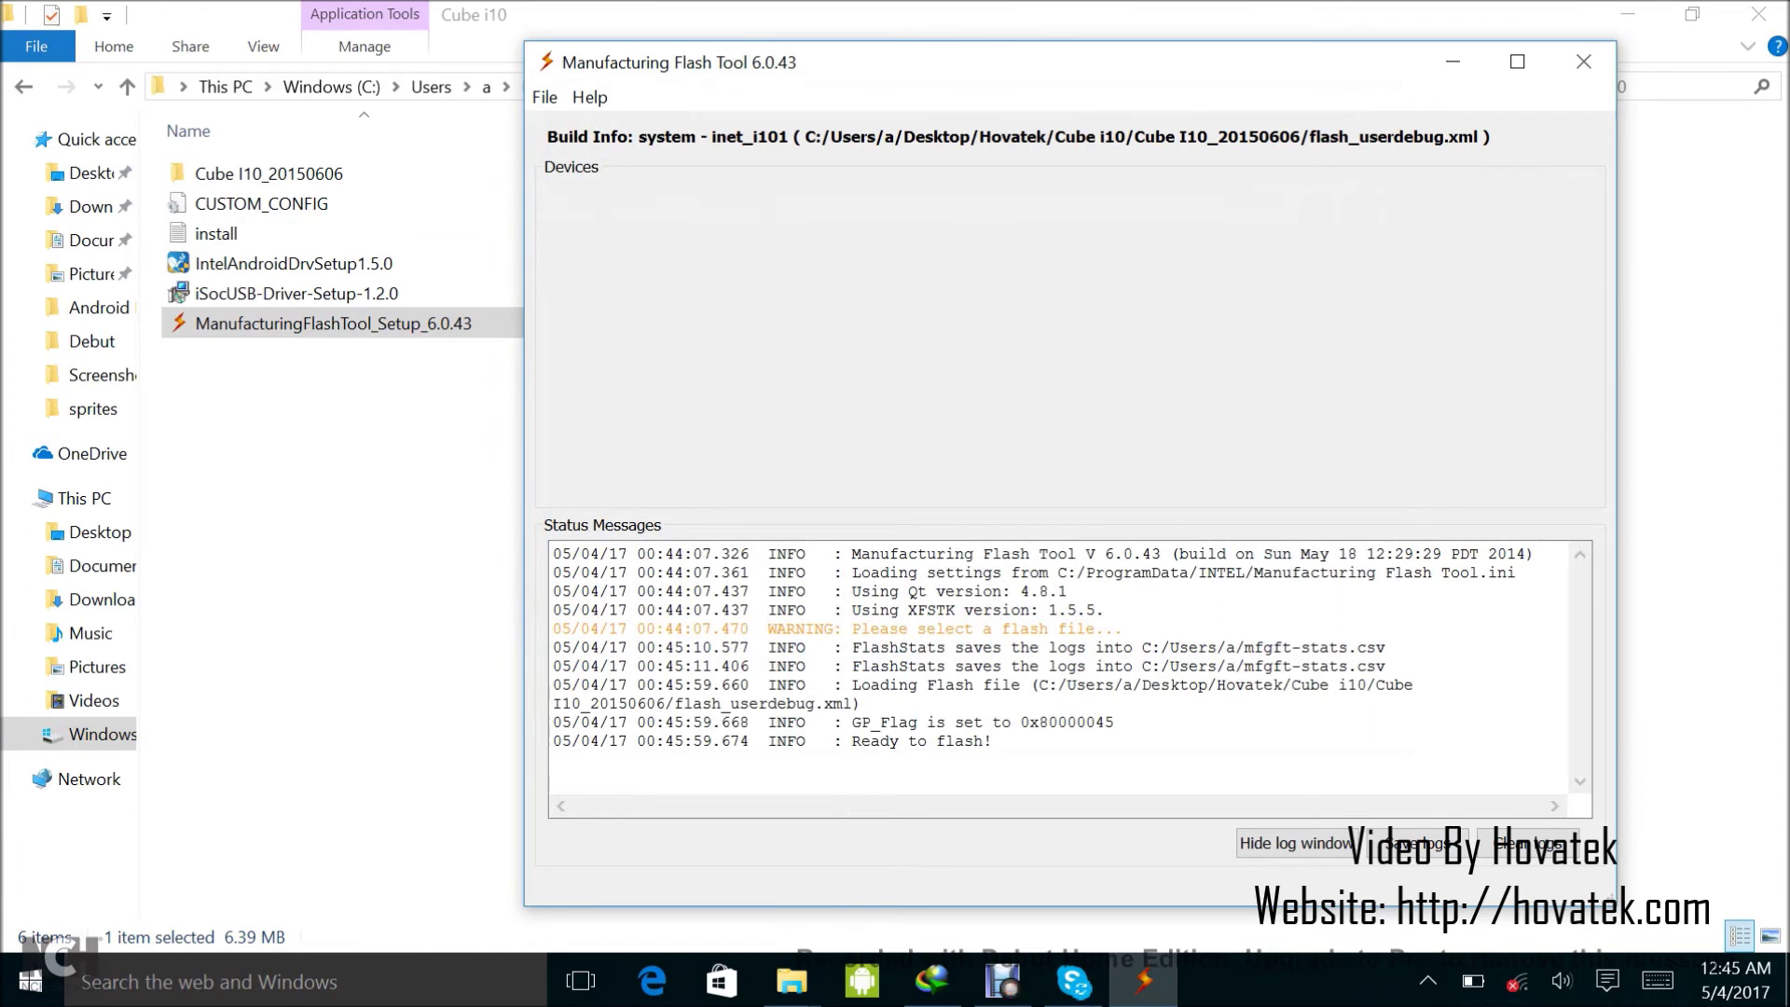